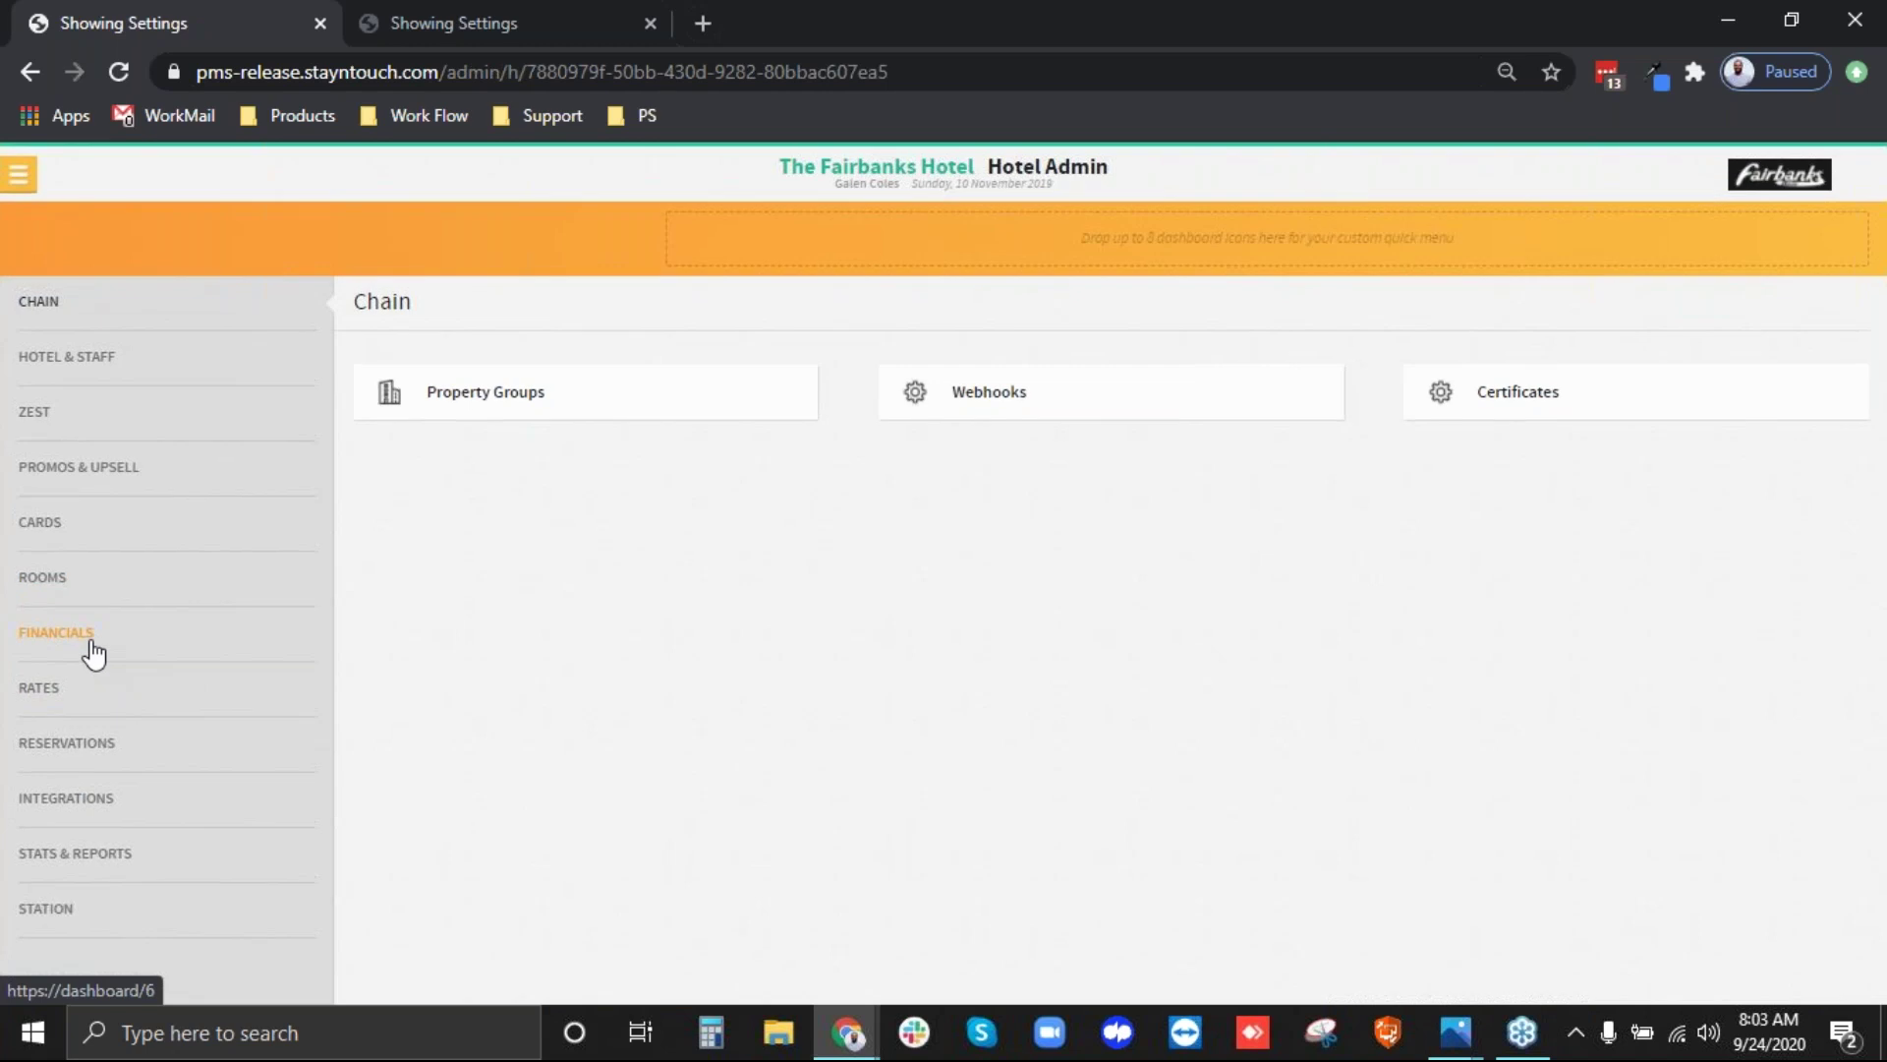
- Search the charge codes for 8100, open the Occupancy Tax code and examine its date-based tax rule amounts
click(1637, 401)
click(1765, 358)
text(810)
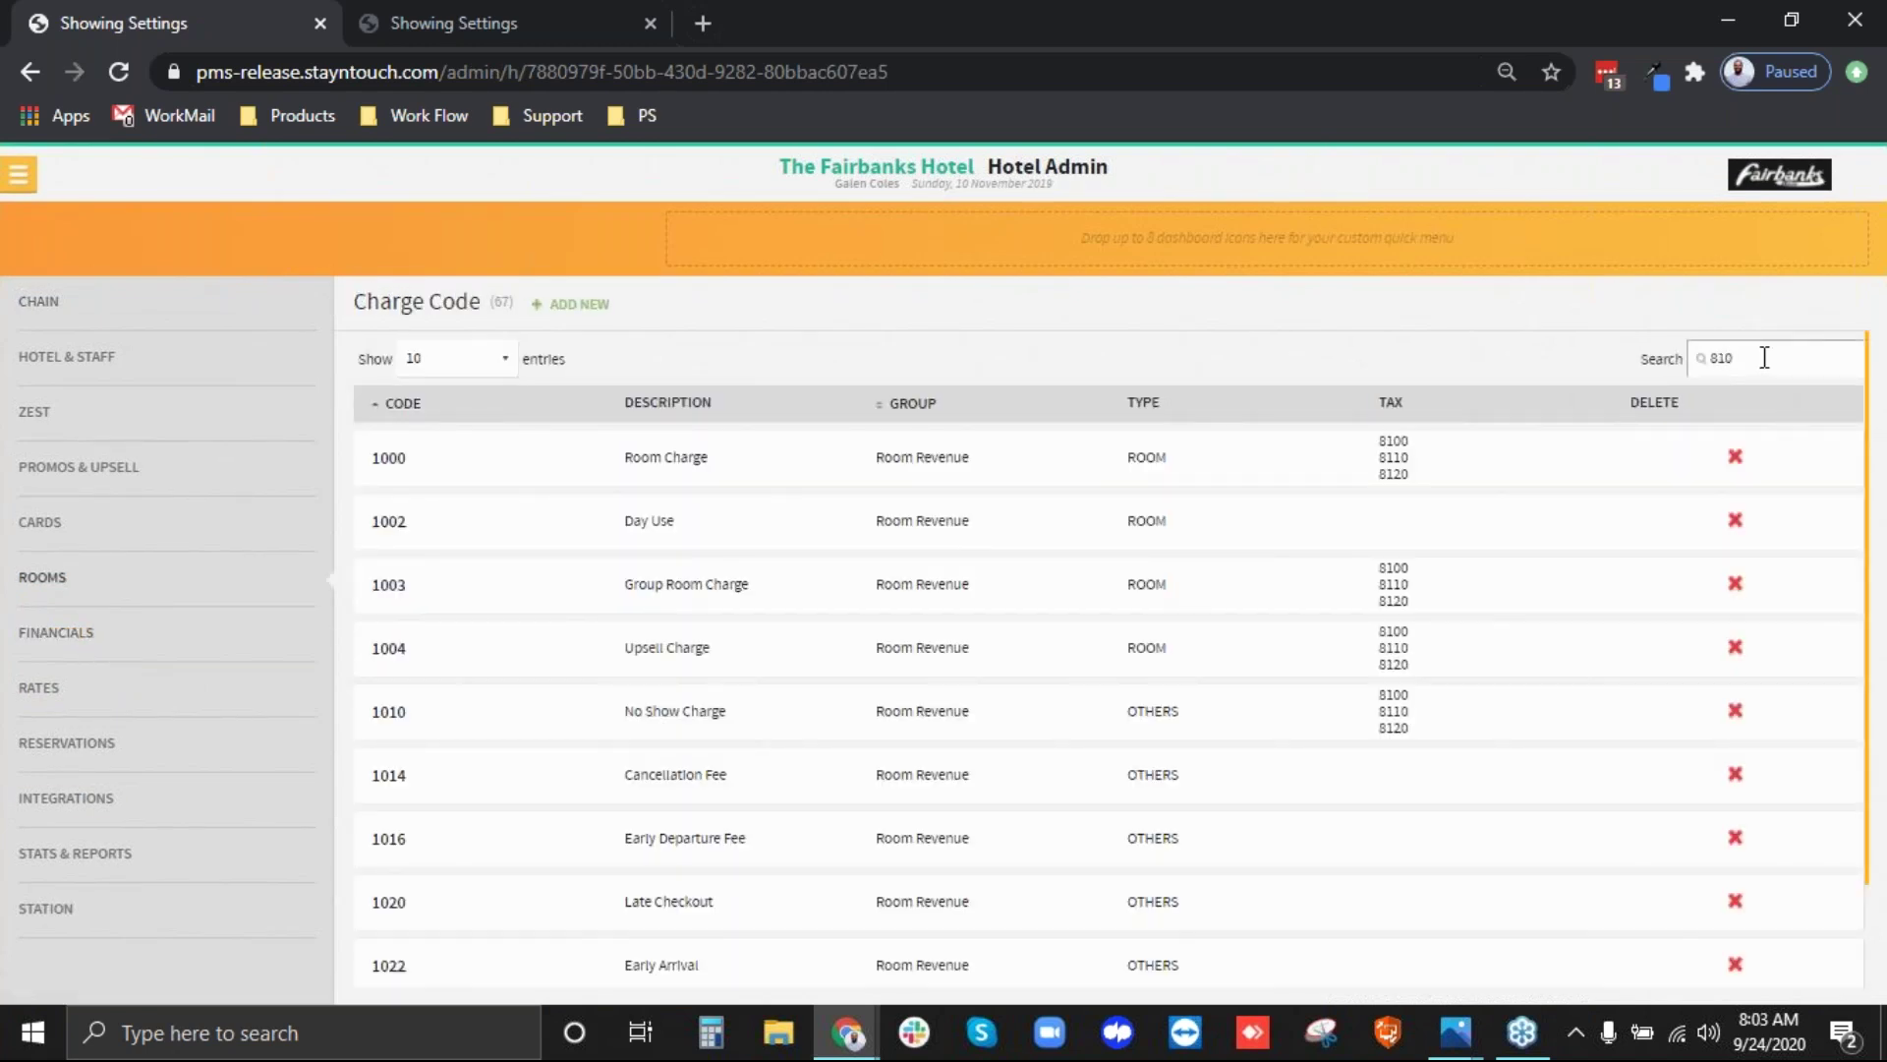
text(0)
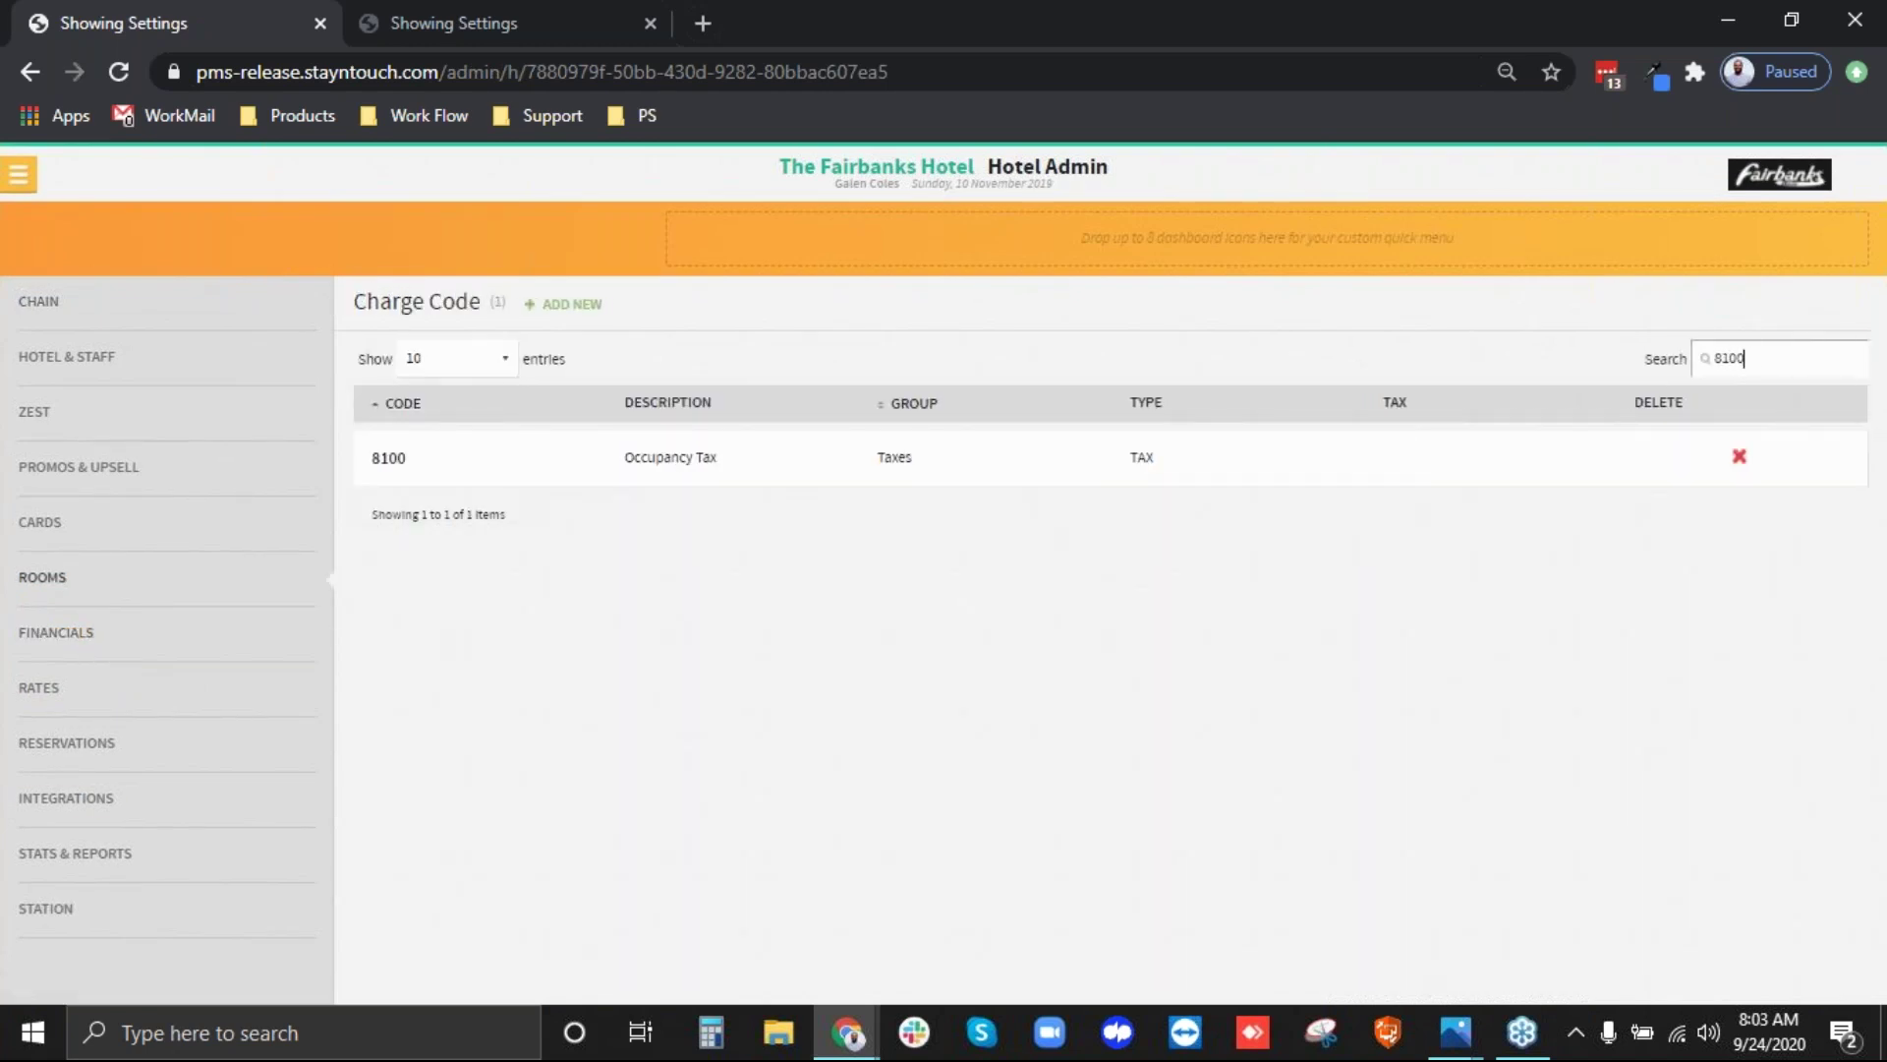
click(408, 460)
scroll(639, 663, down, 4)
scroll(688, 688, down, 5)
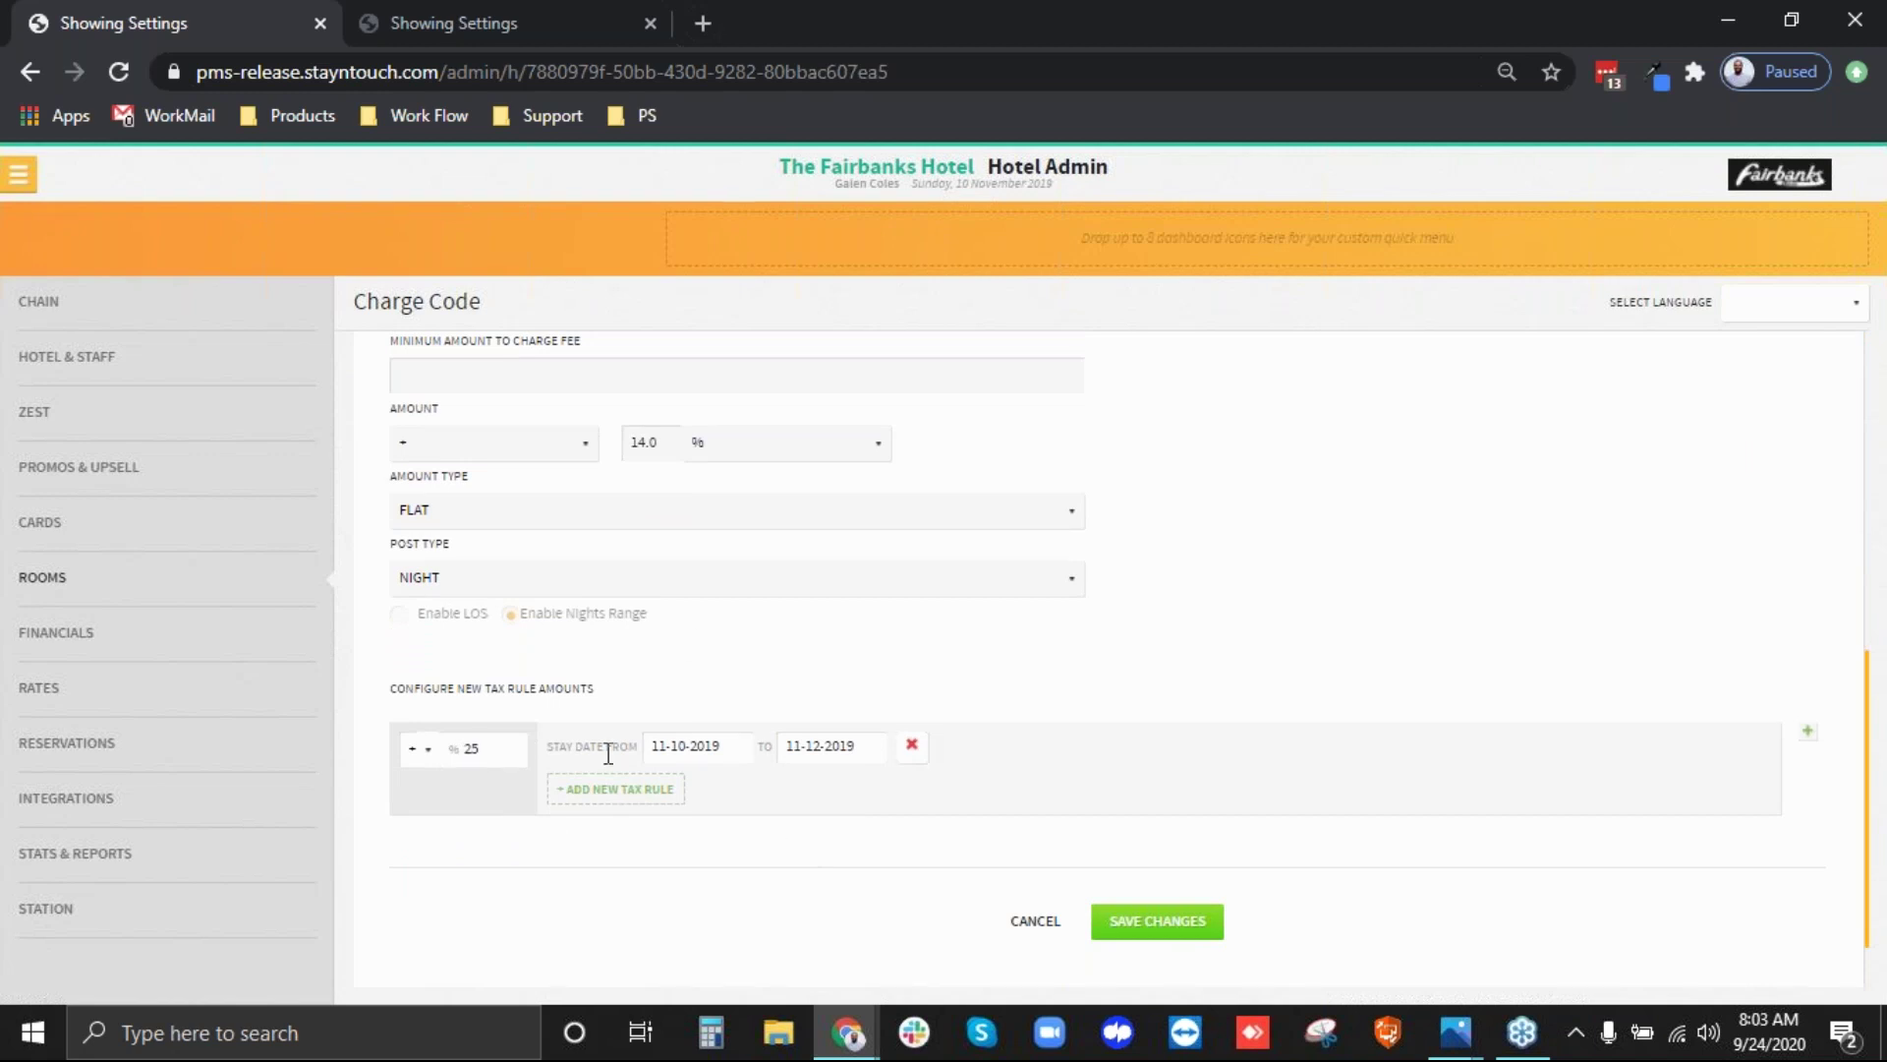
scroll(683, 803, up, 2)
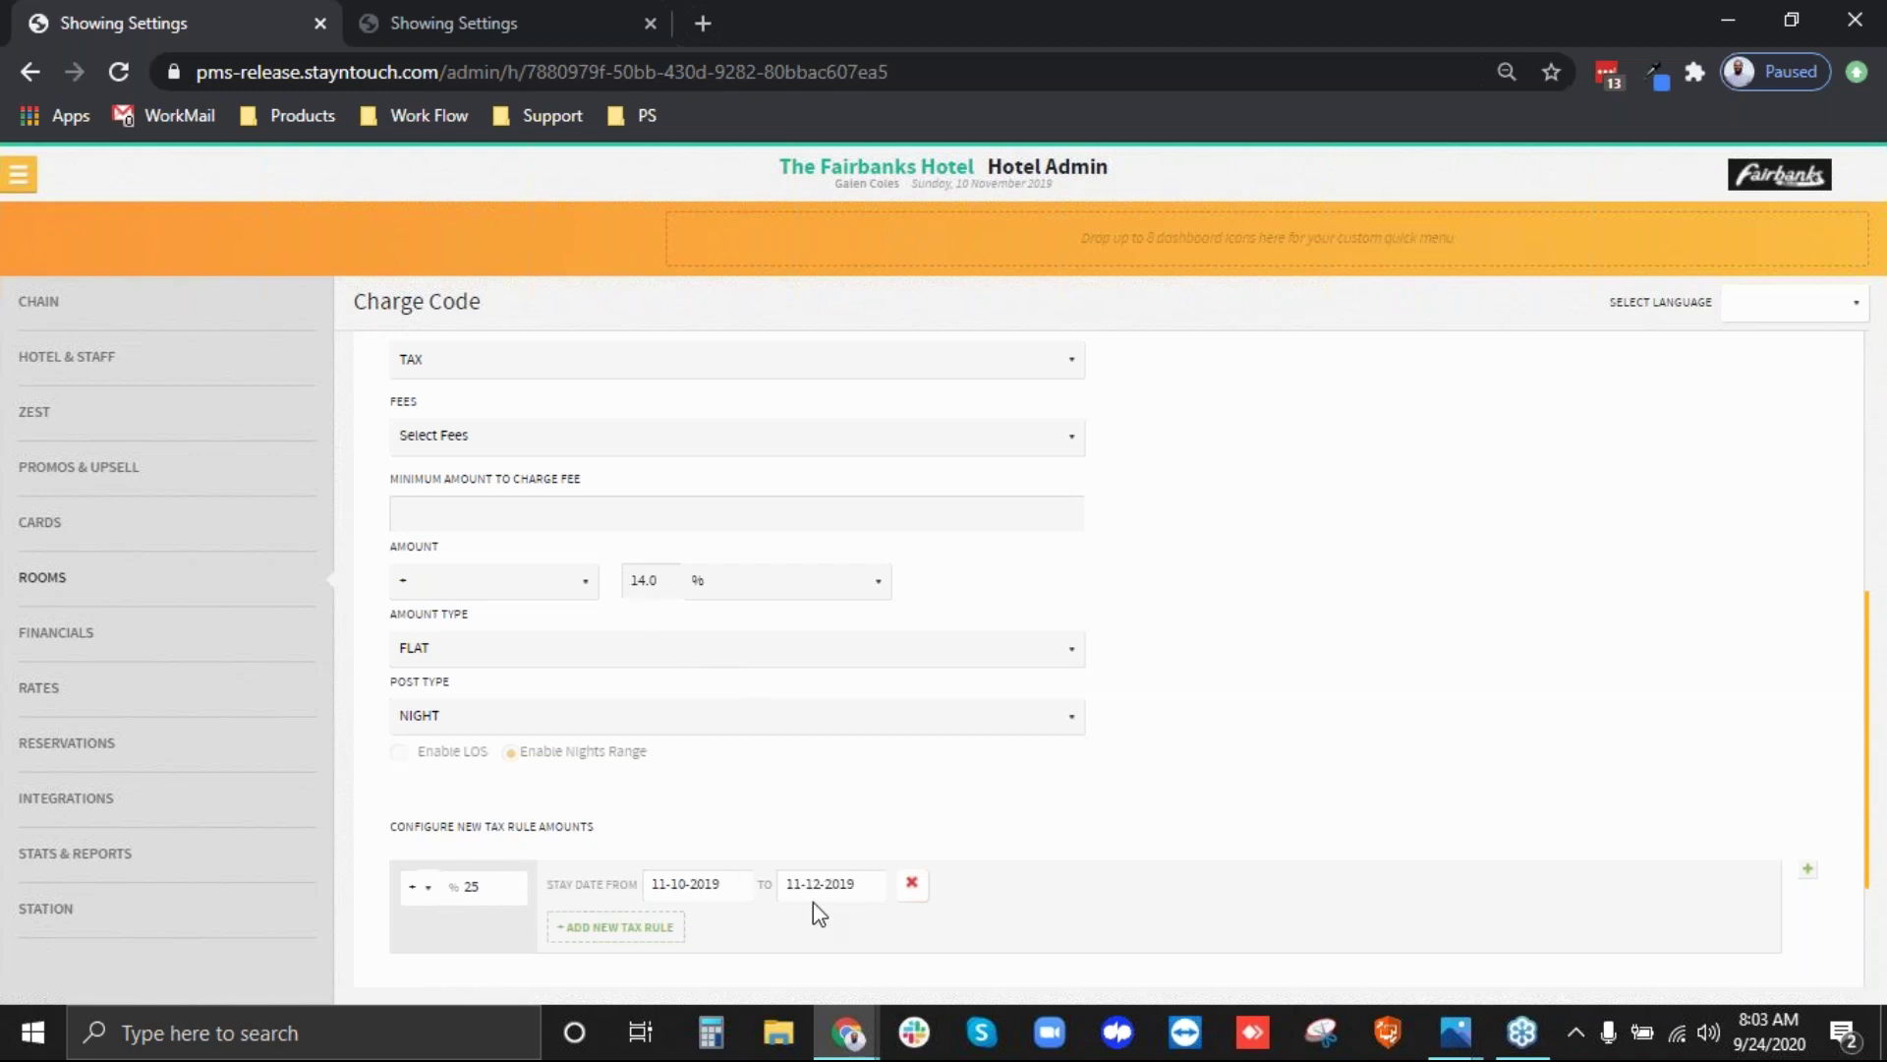
- Go to the front desk accounts and open the transactions of A Webinar Account
click(19, 174)
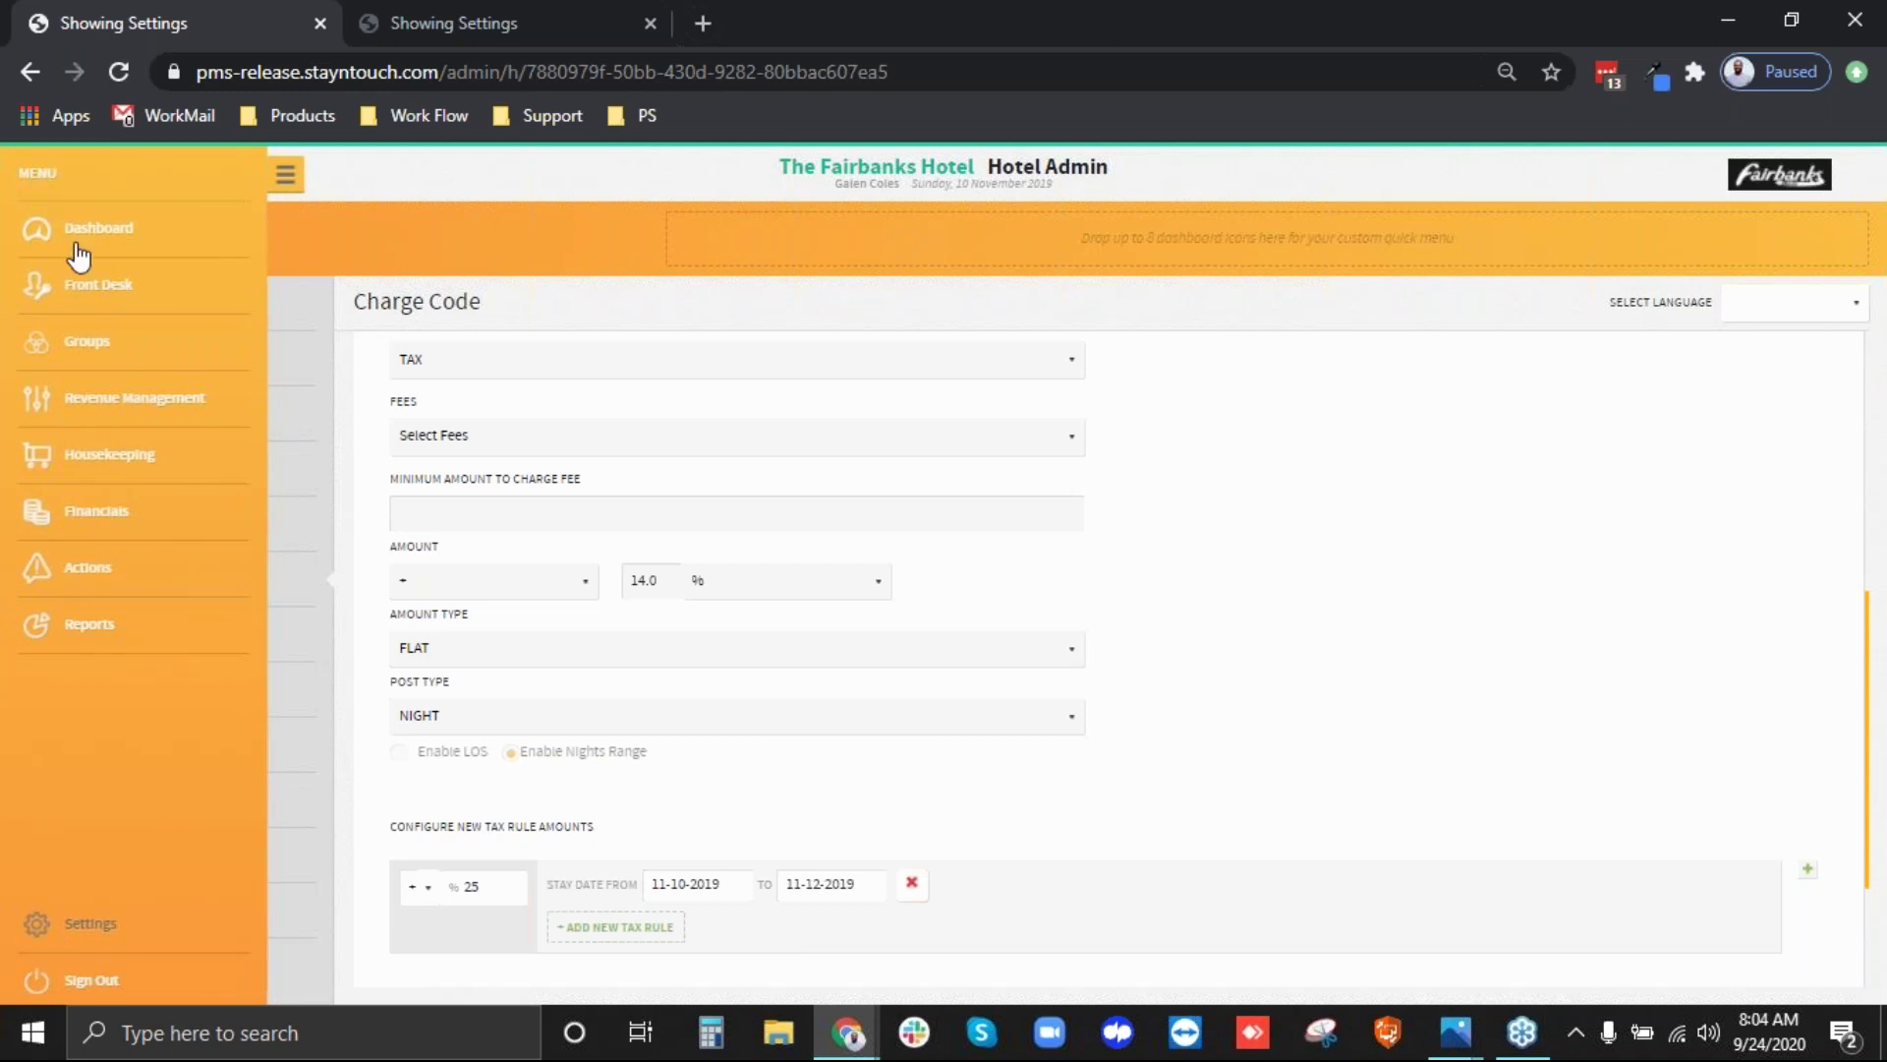
click(89, 285)
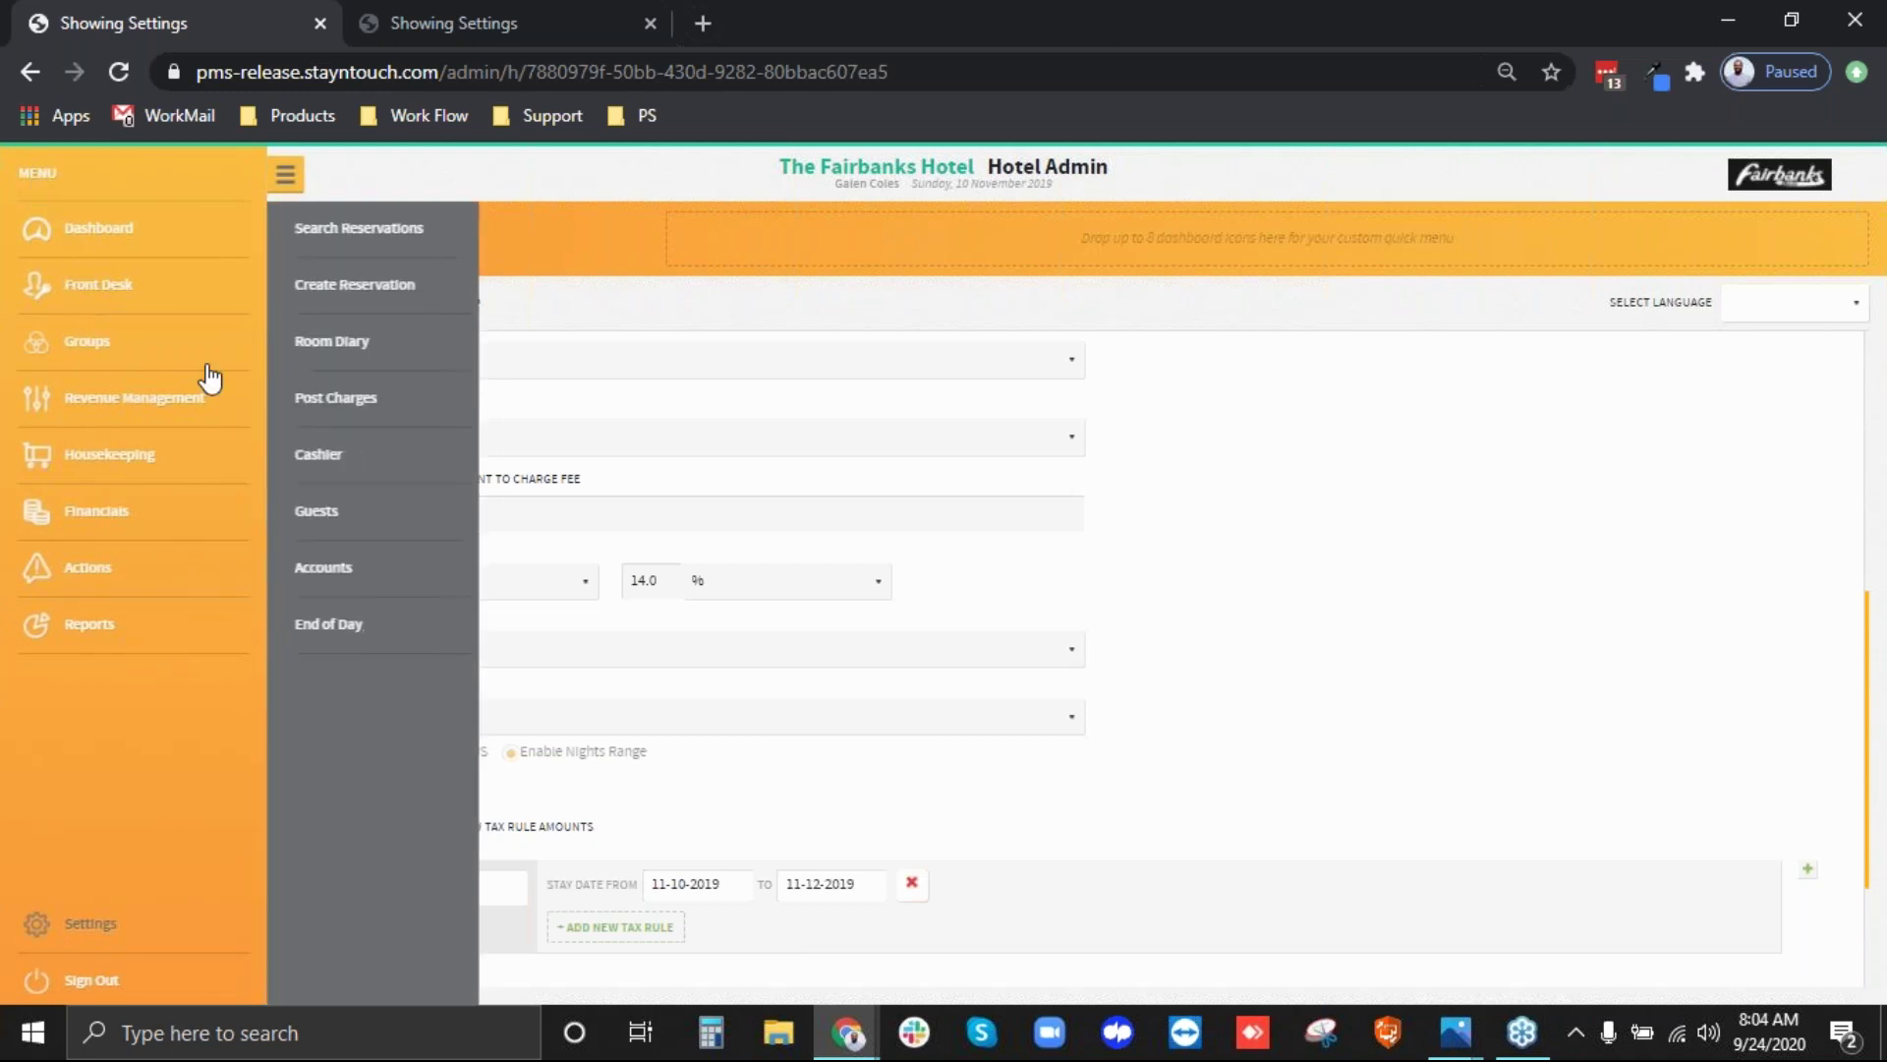
click(335, 578)
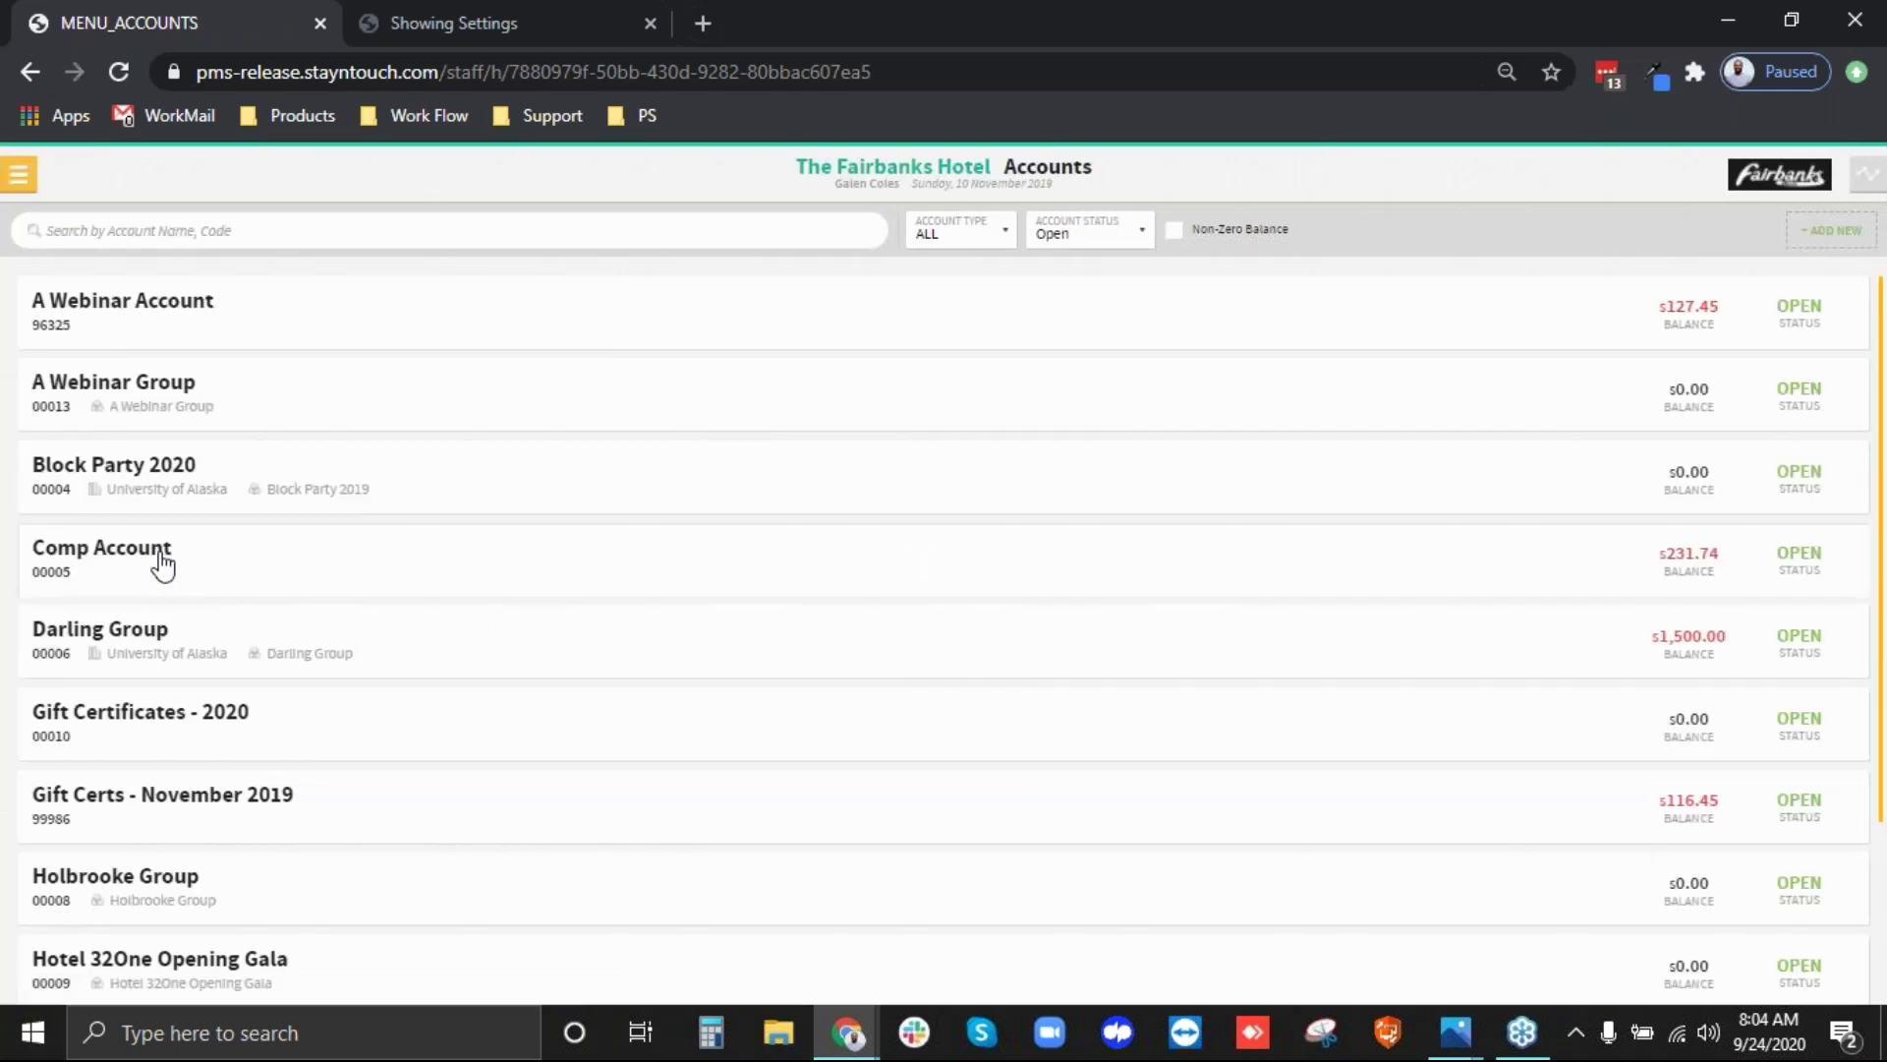
click(169, 303)
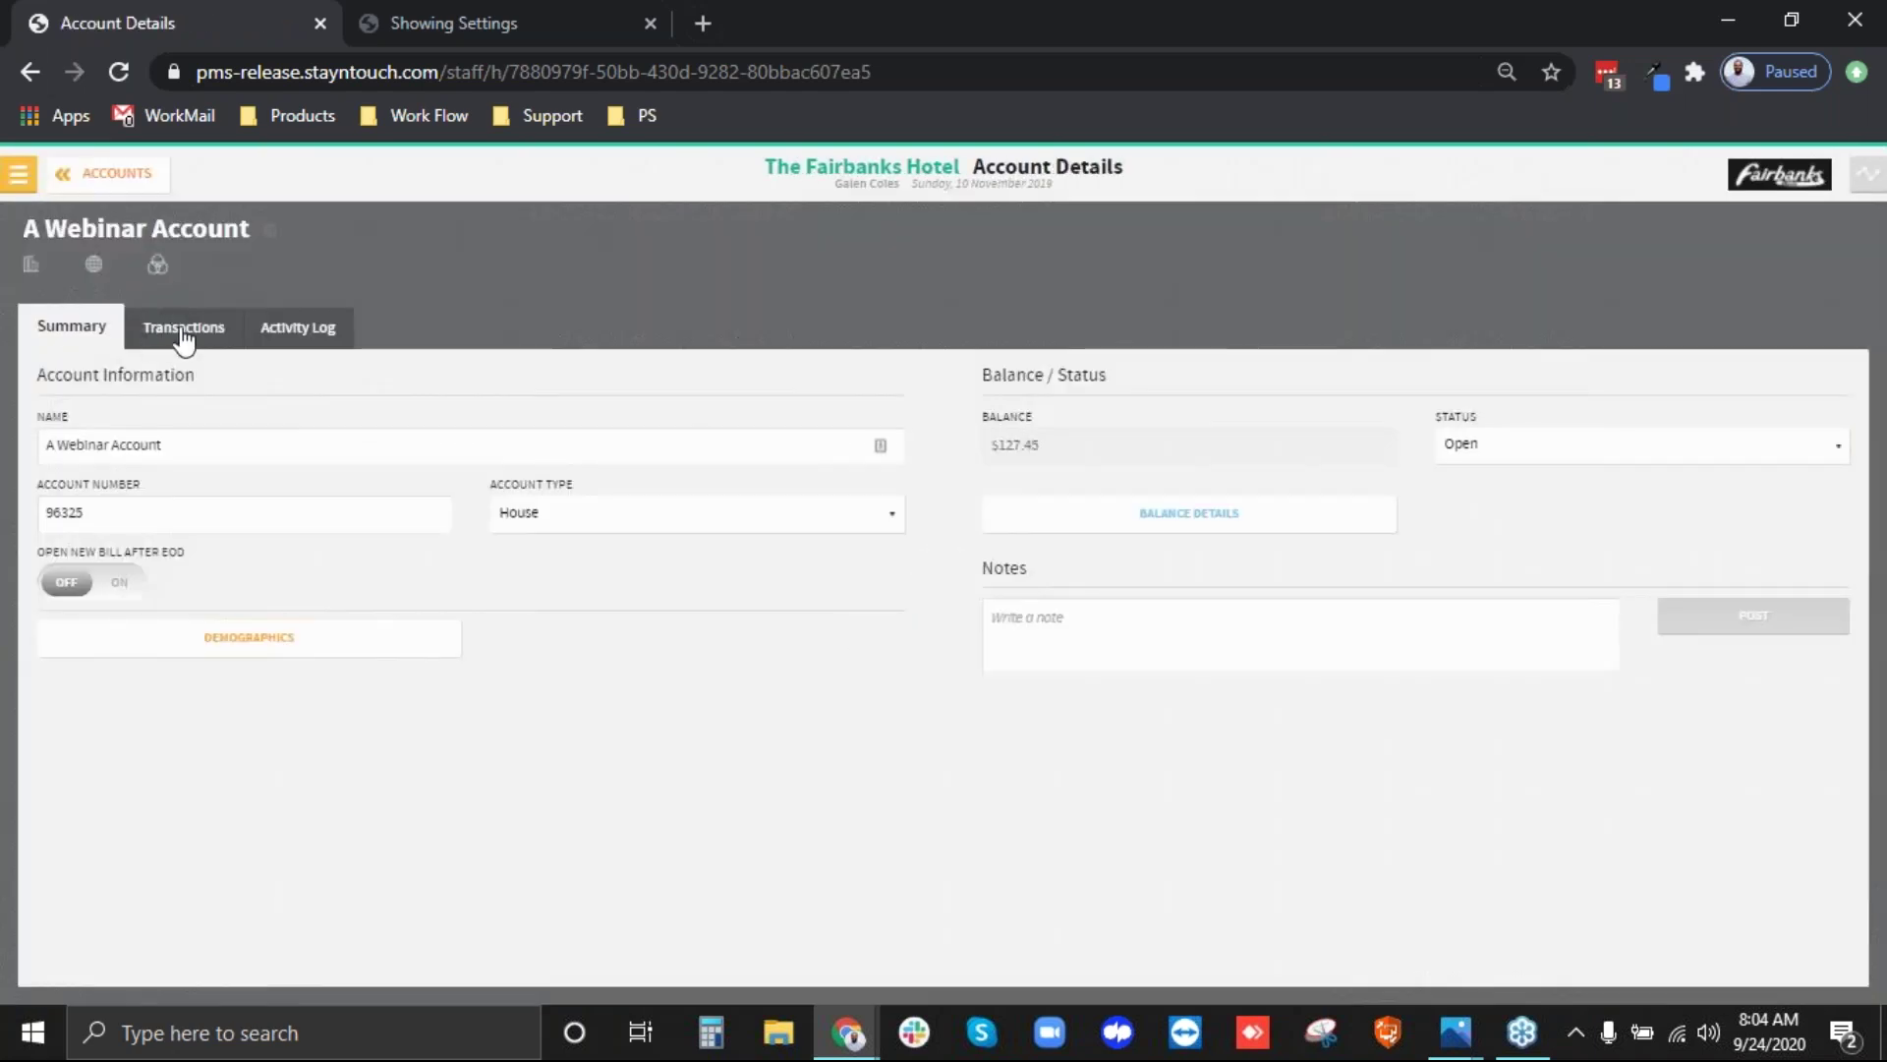
click(184, 329)
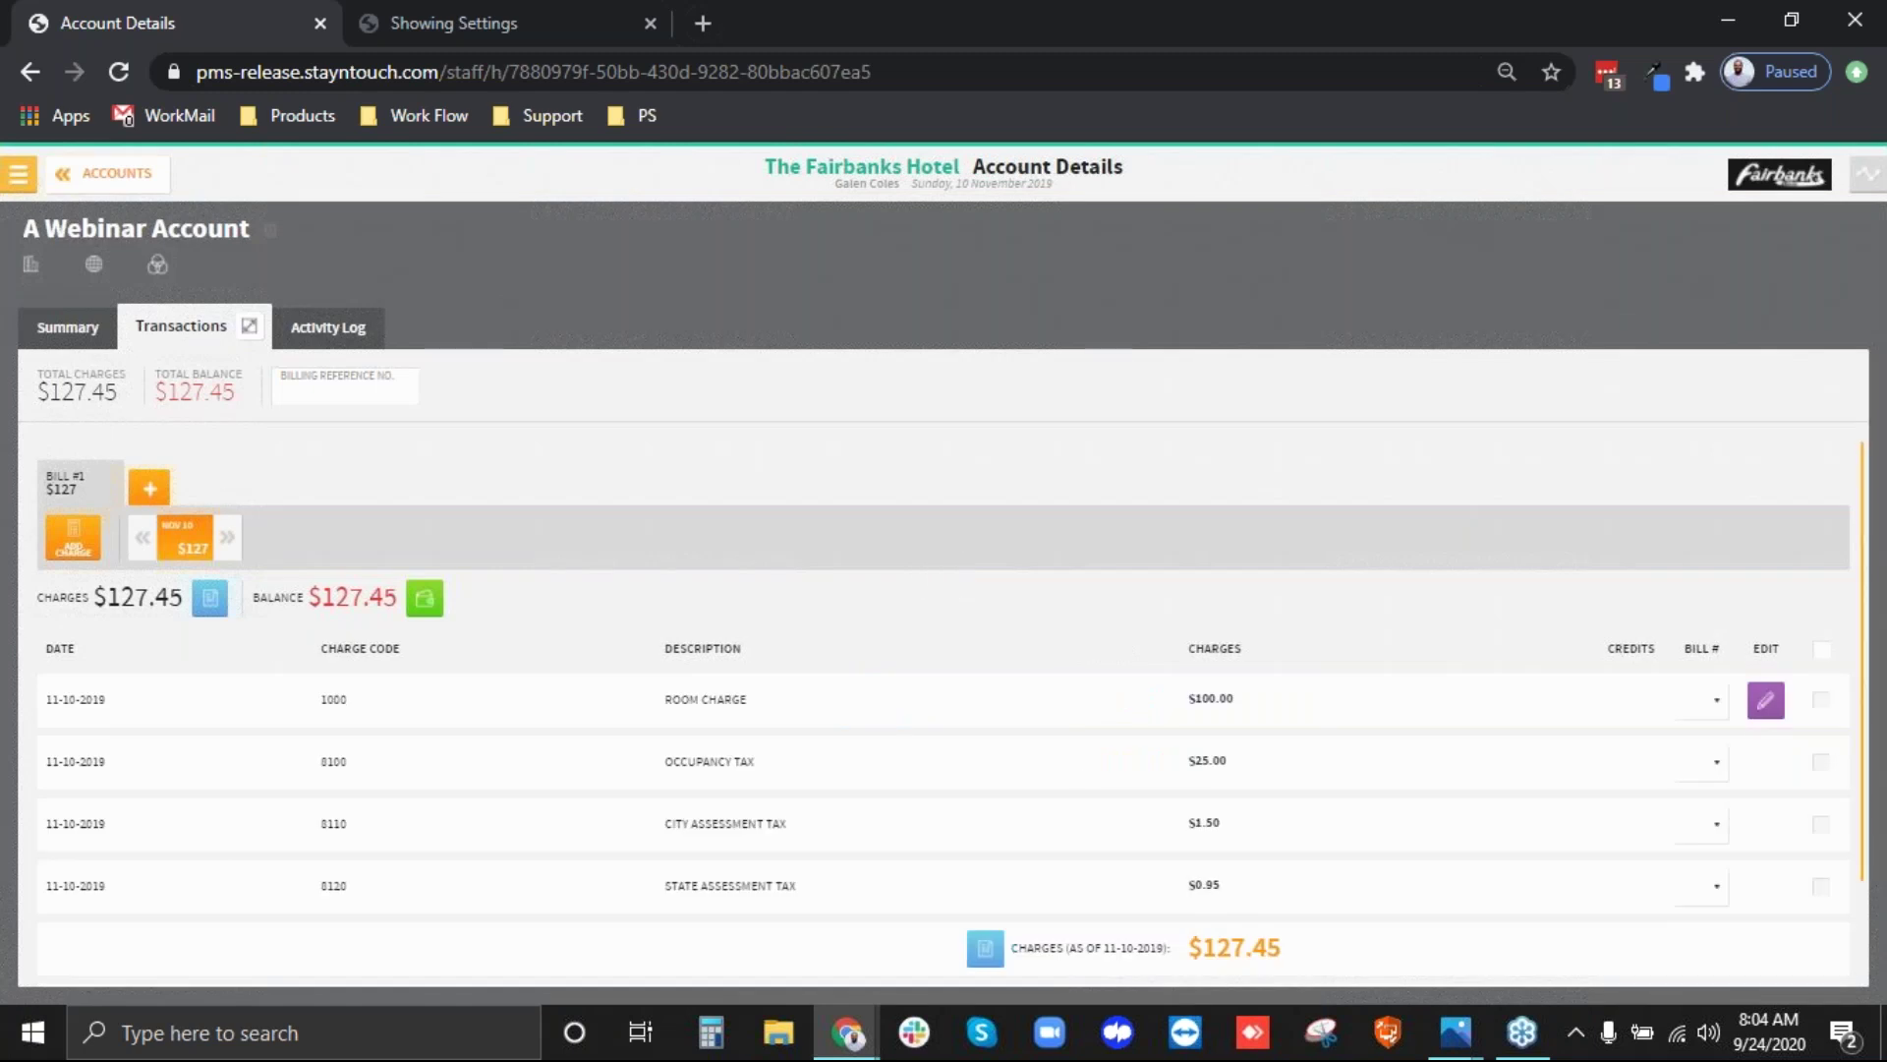
- Post a $100.00 Room Charge (code 1000) to the account's bill
click(87, 551)
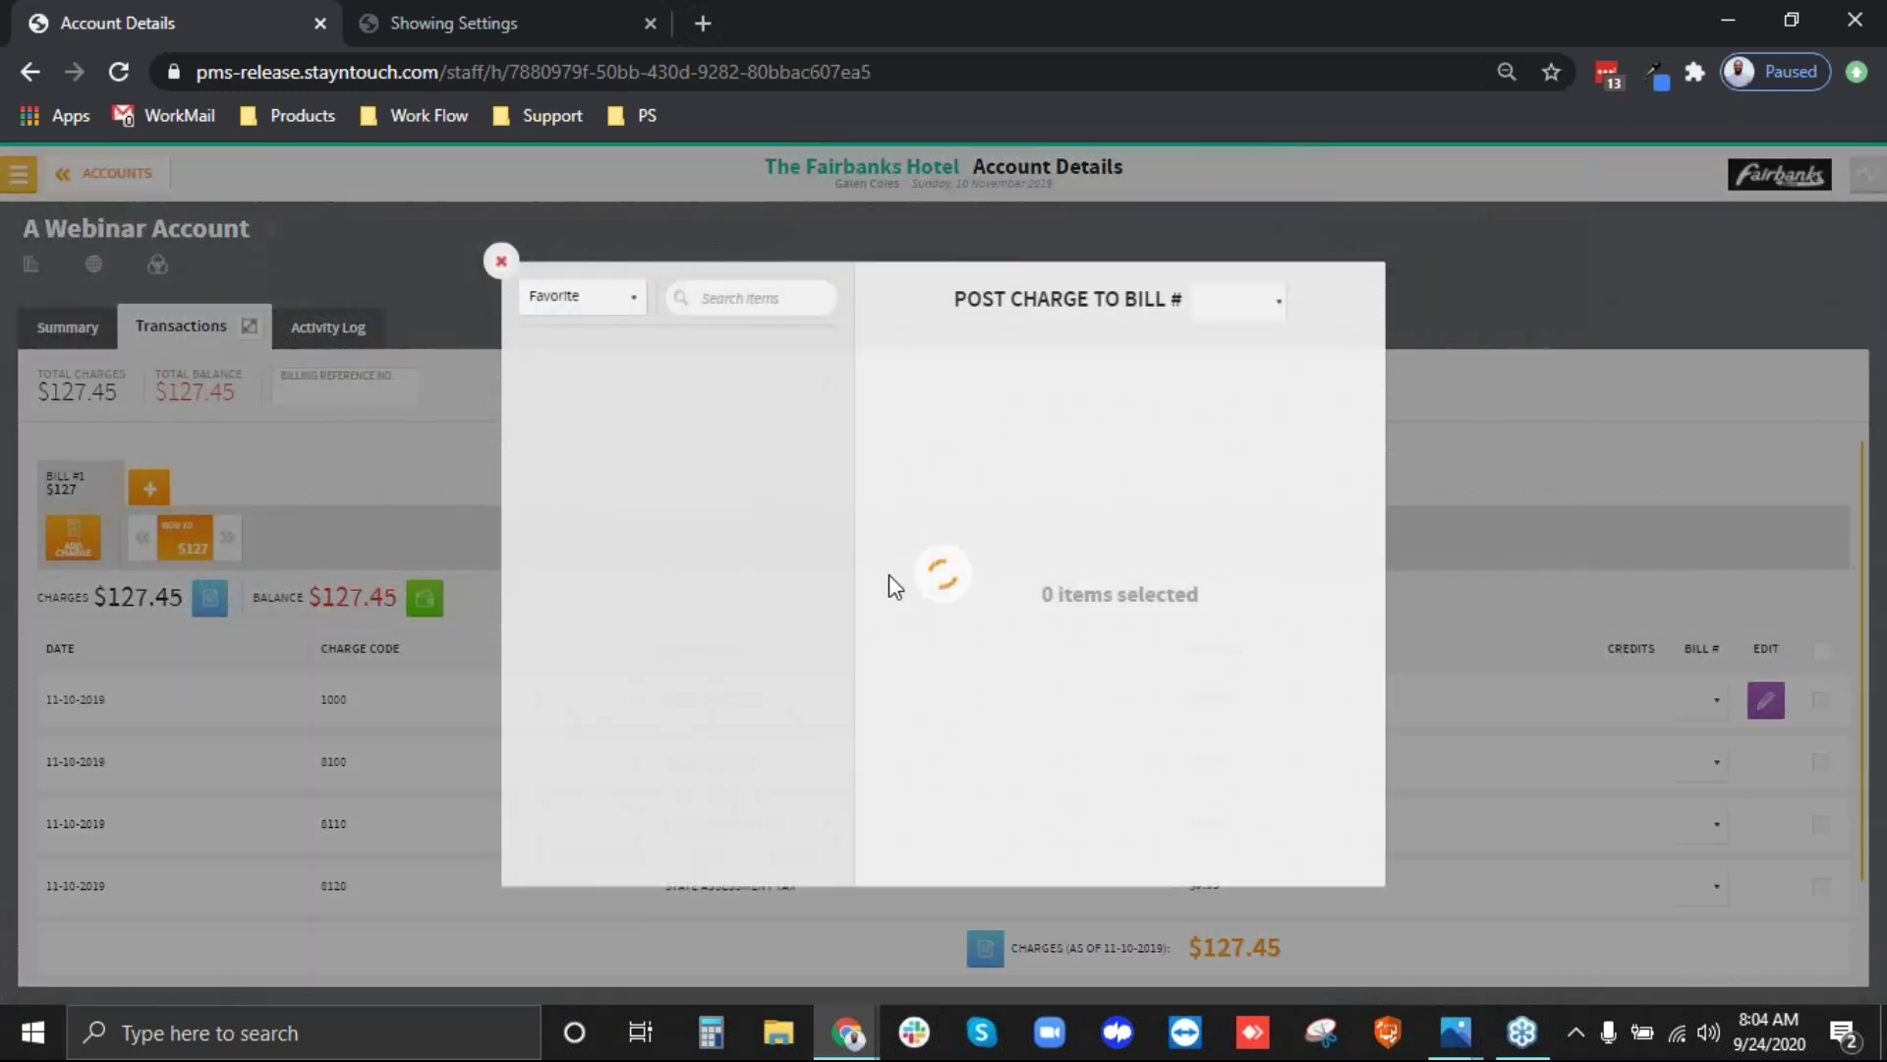
click(738, 308)
text(room)
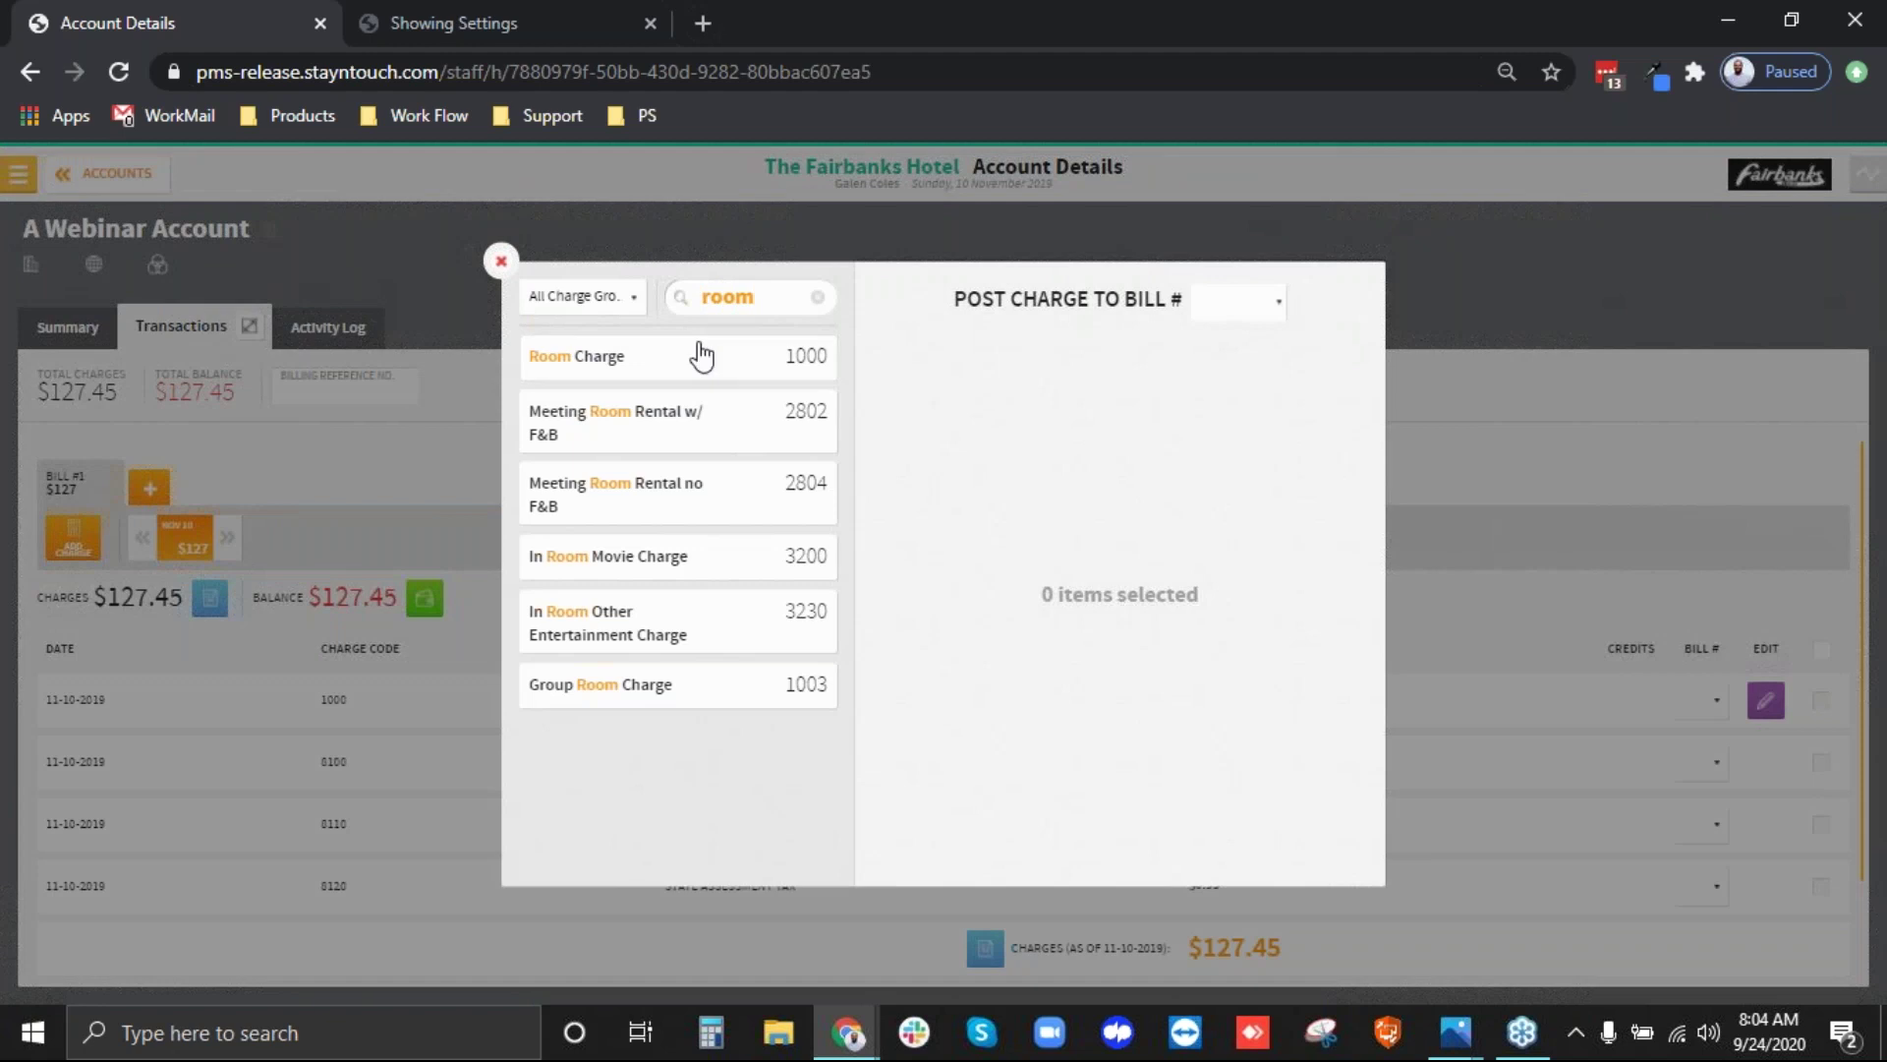
click(702, 356)
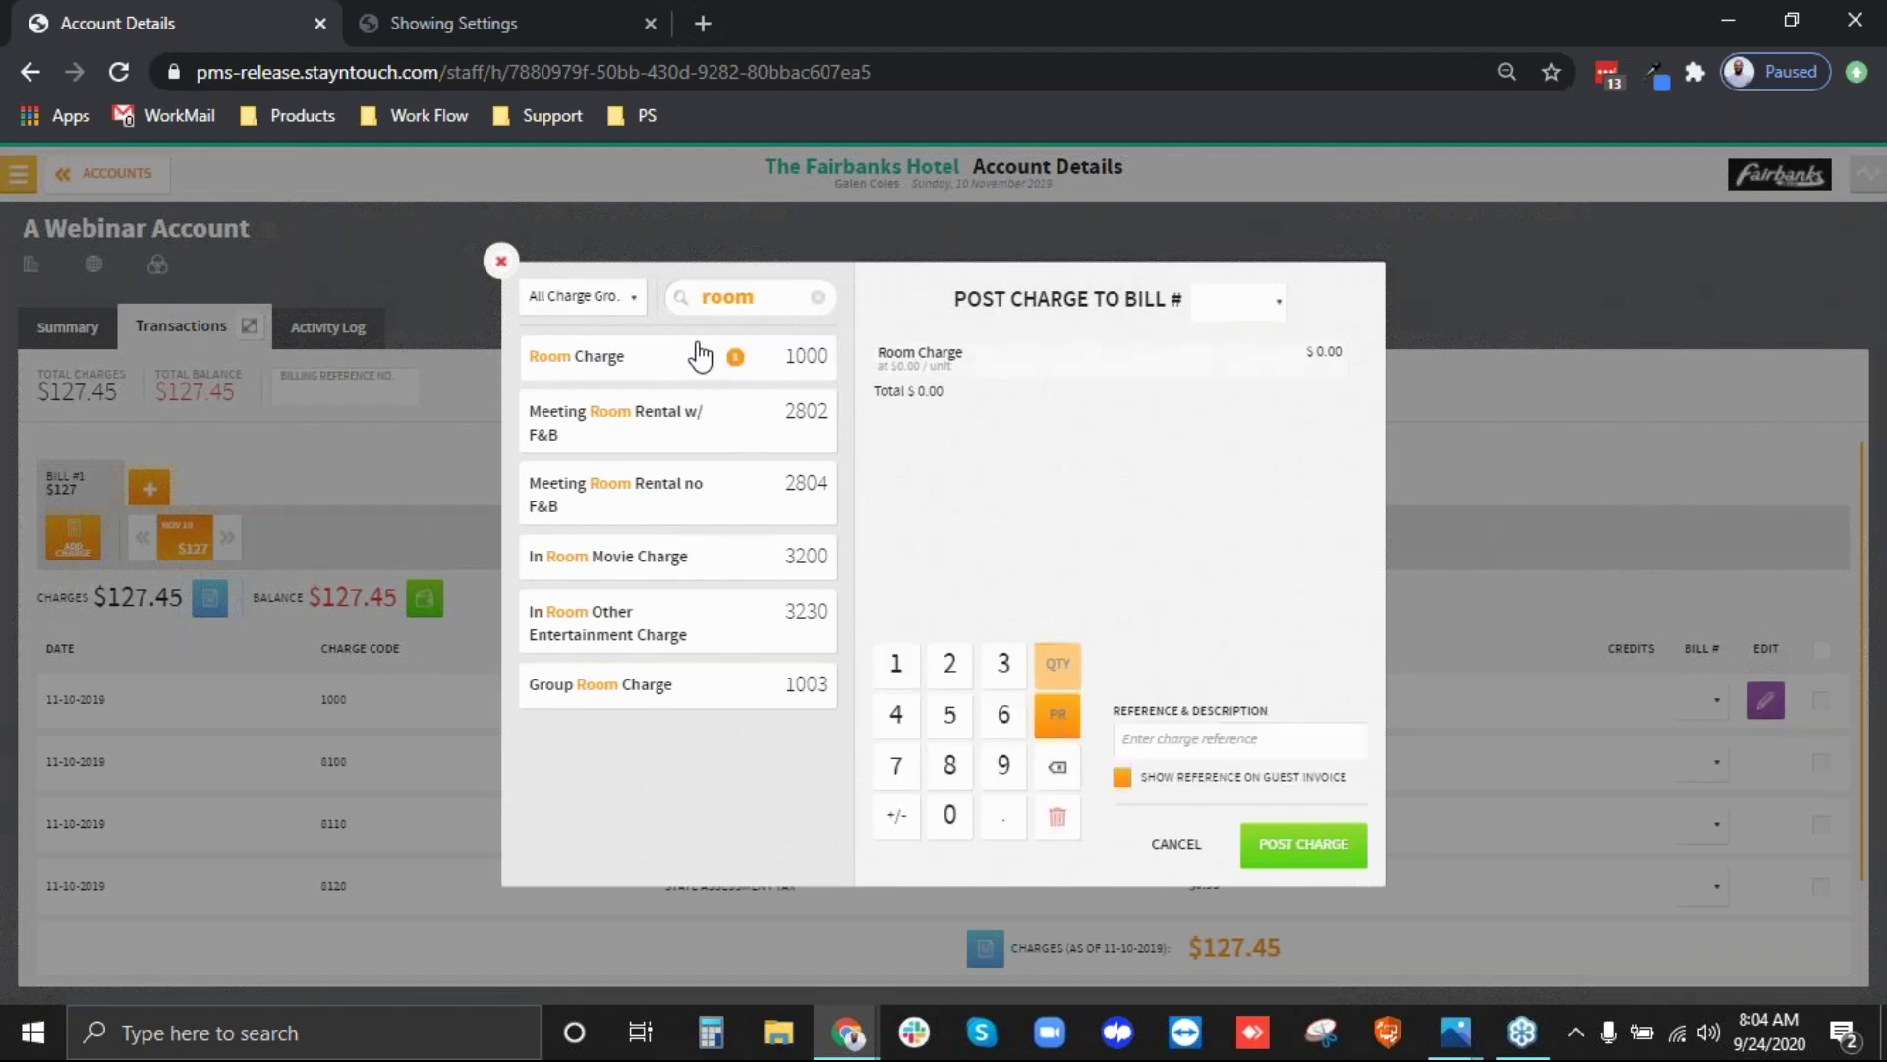
click(954, 816)
click(953, 815)
click(1295, 850)
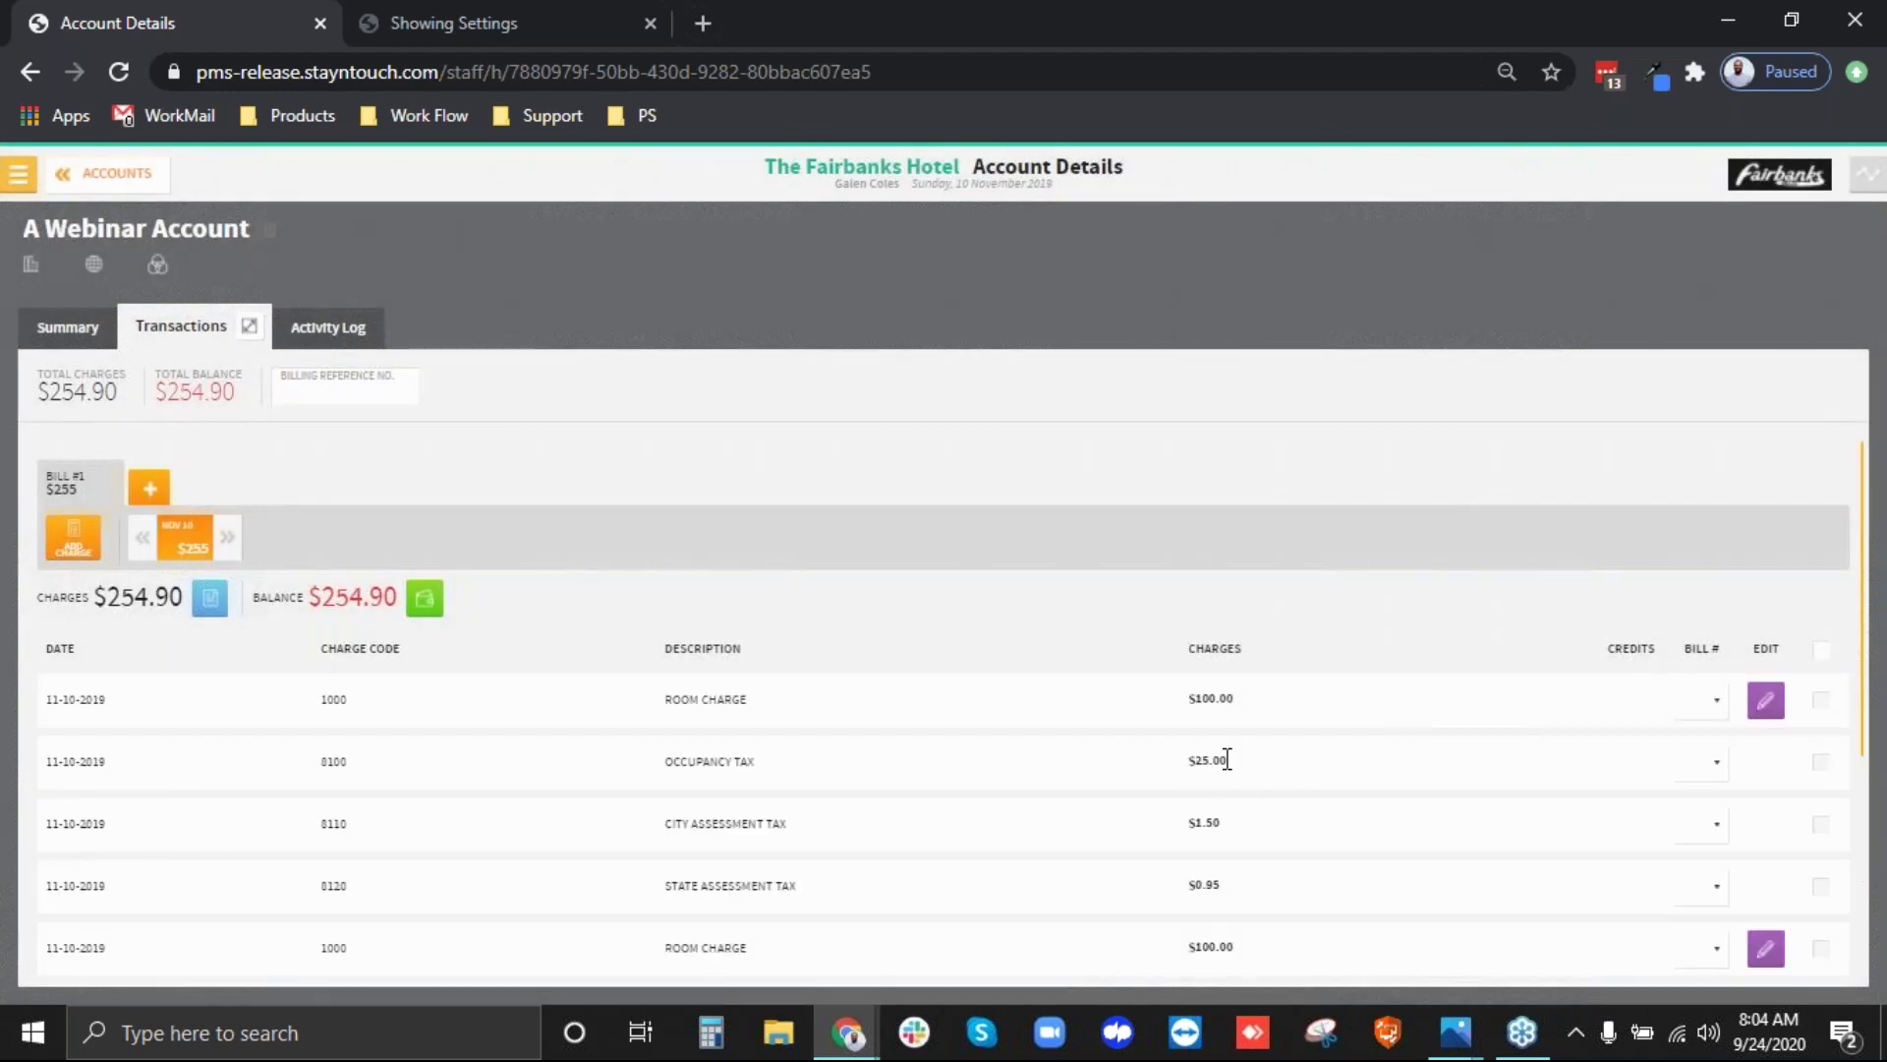
drag(944, 187, 1014, 187)
- Go to group management and open the details of A Webinar Group
click(19, 175)
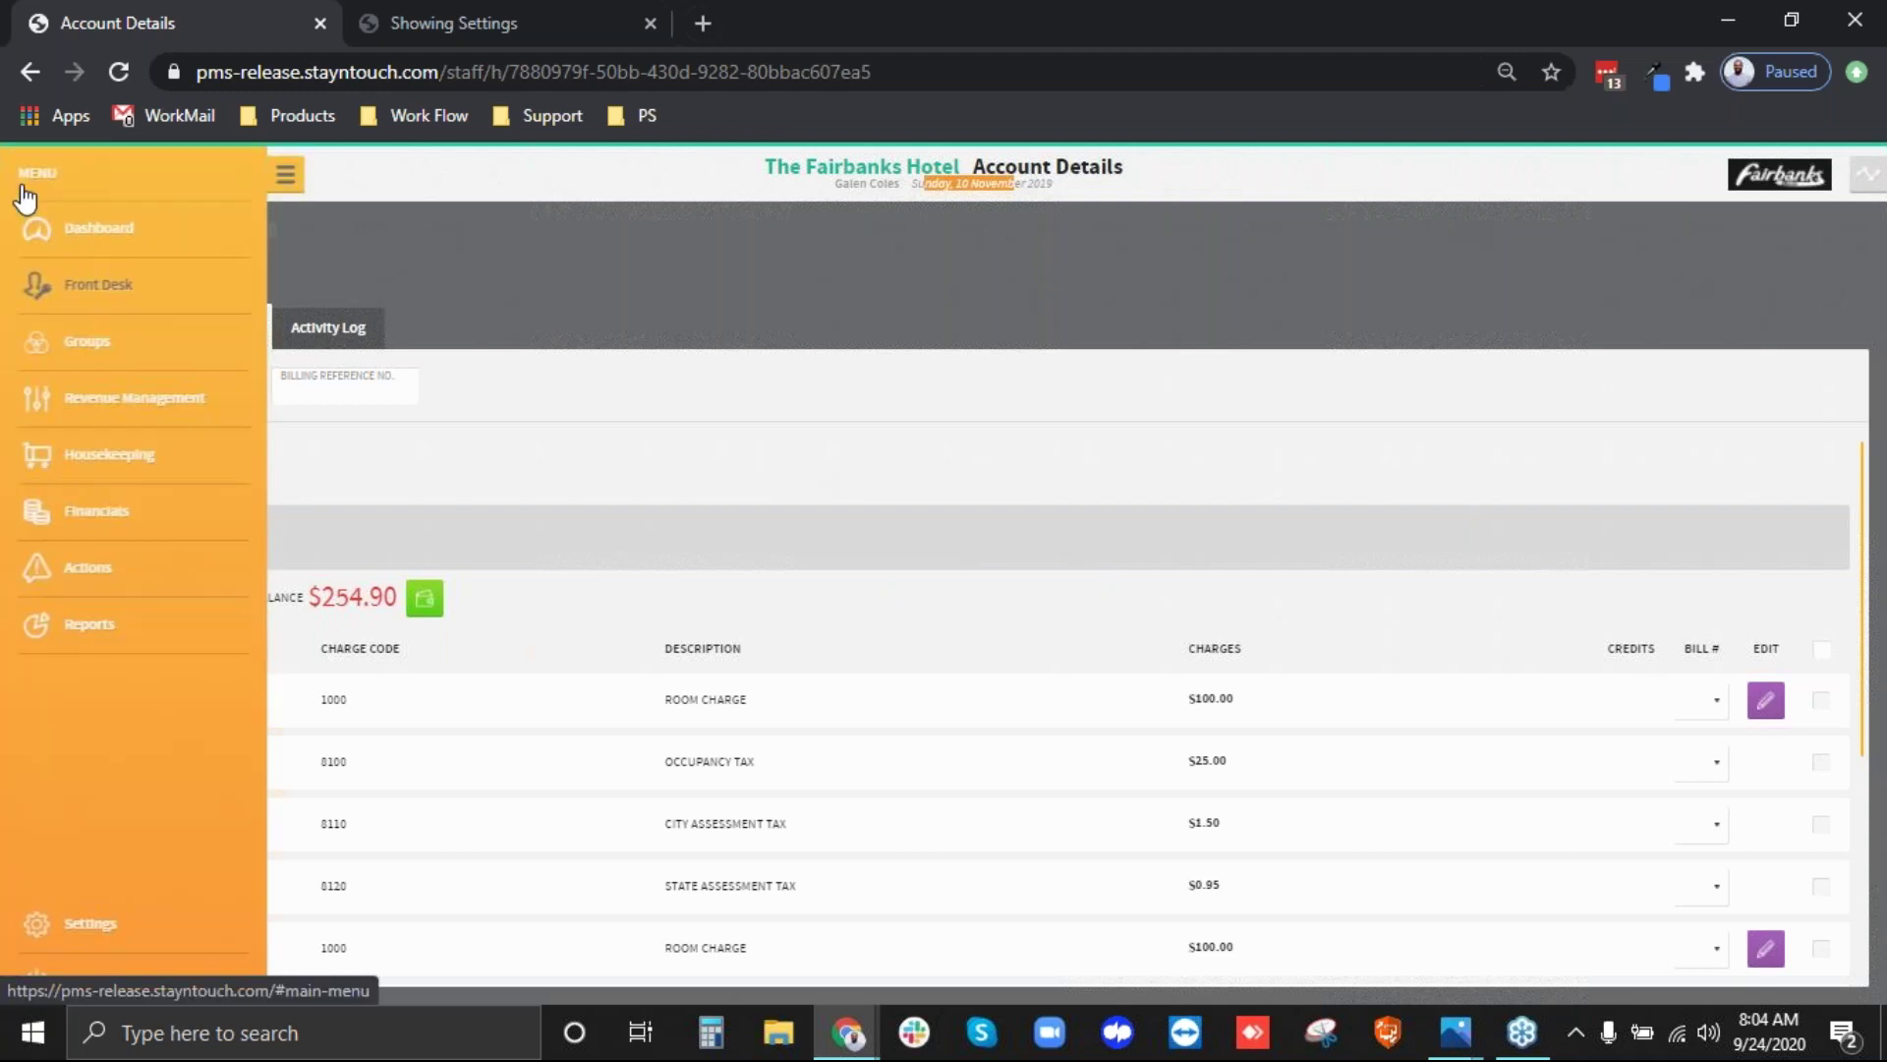
click(89, 356)
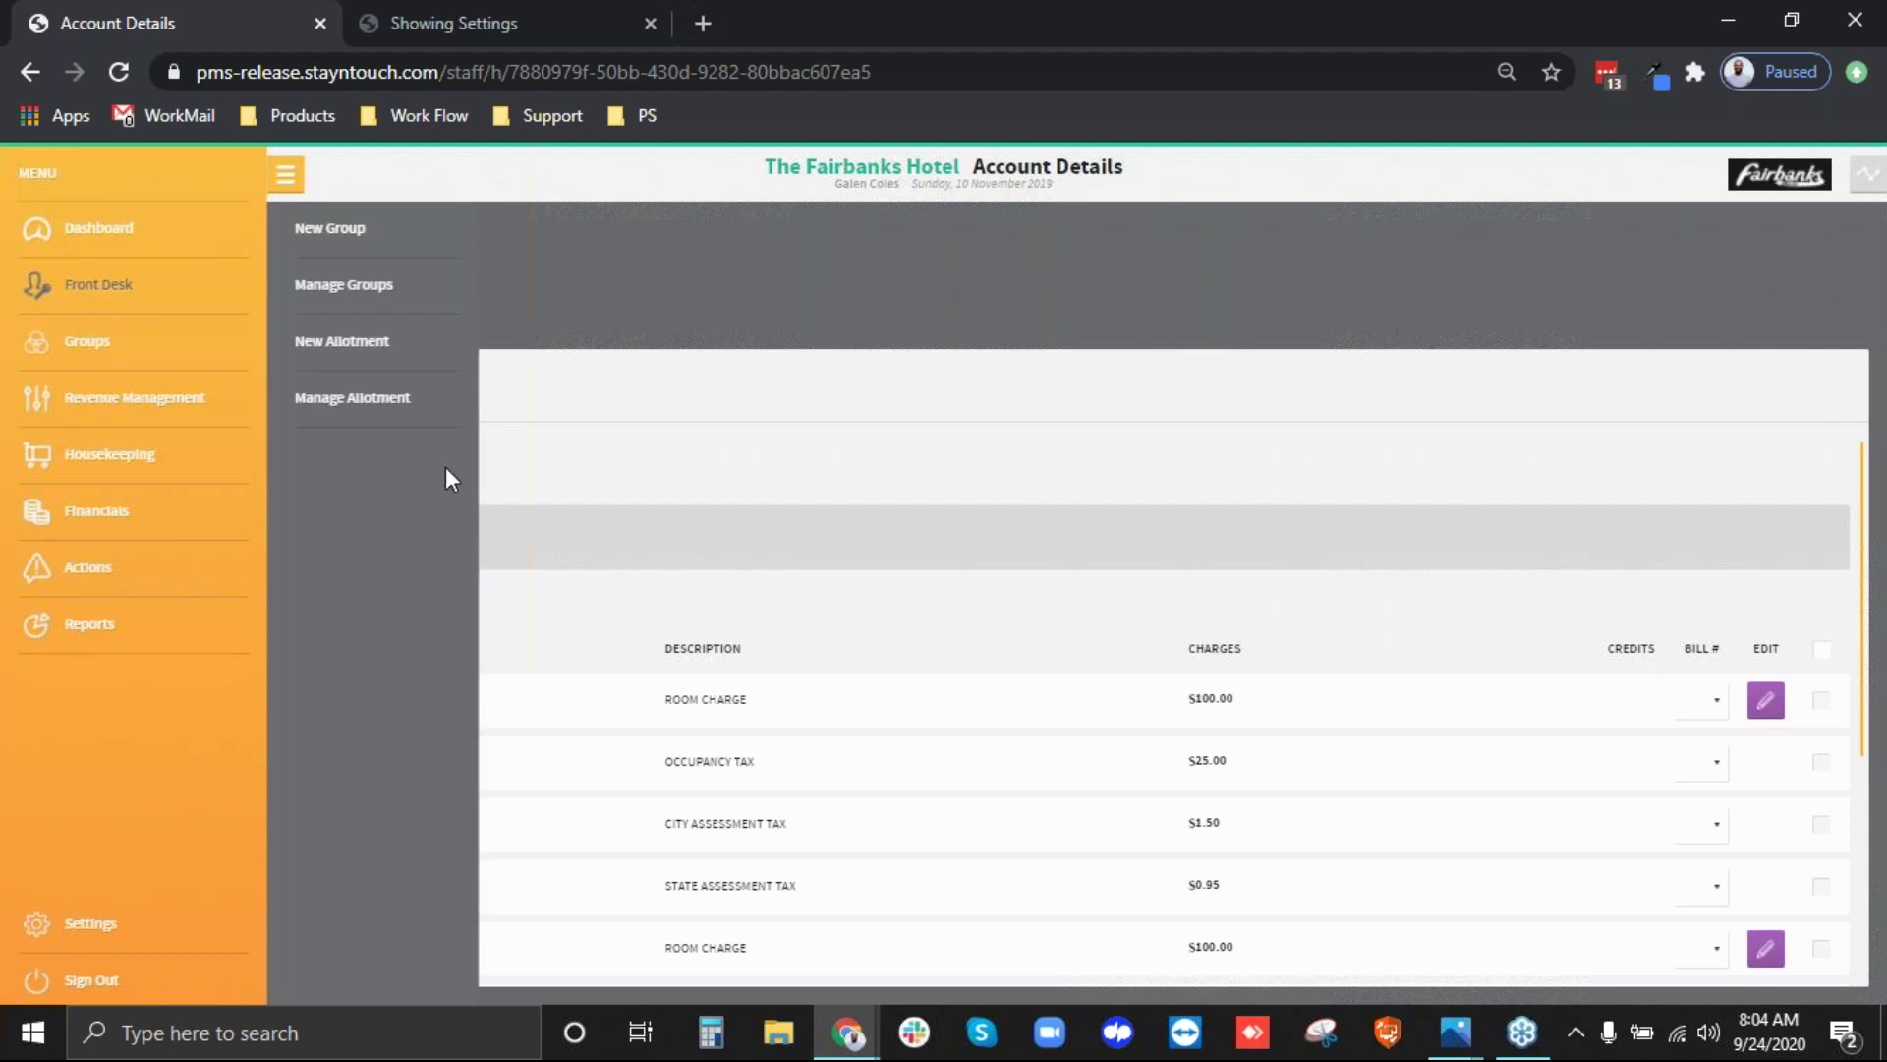
click(356, 285)
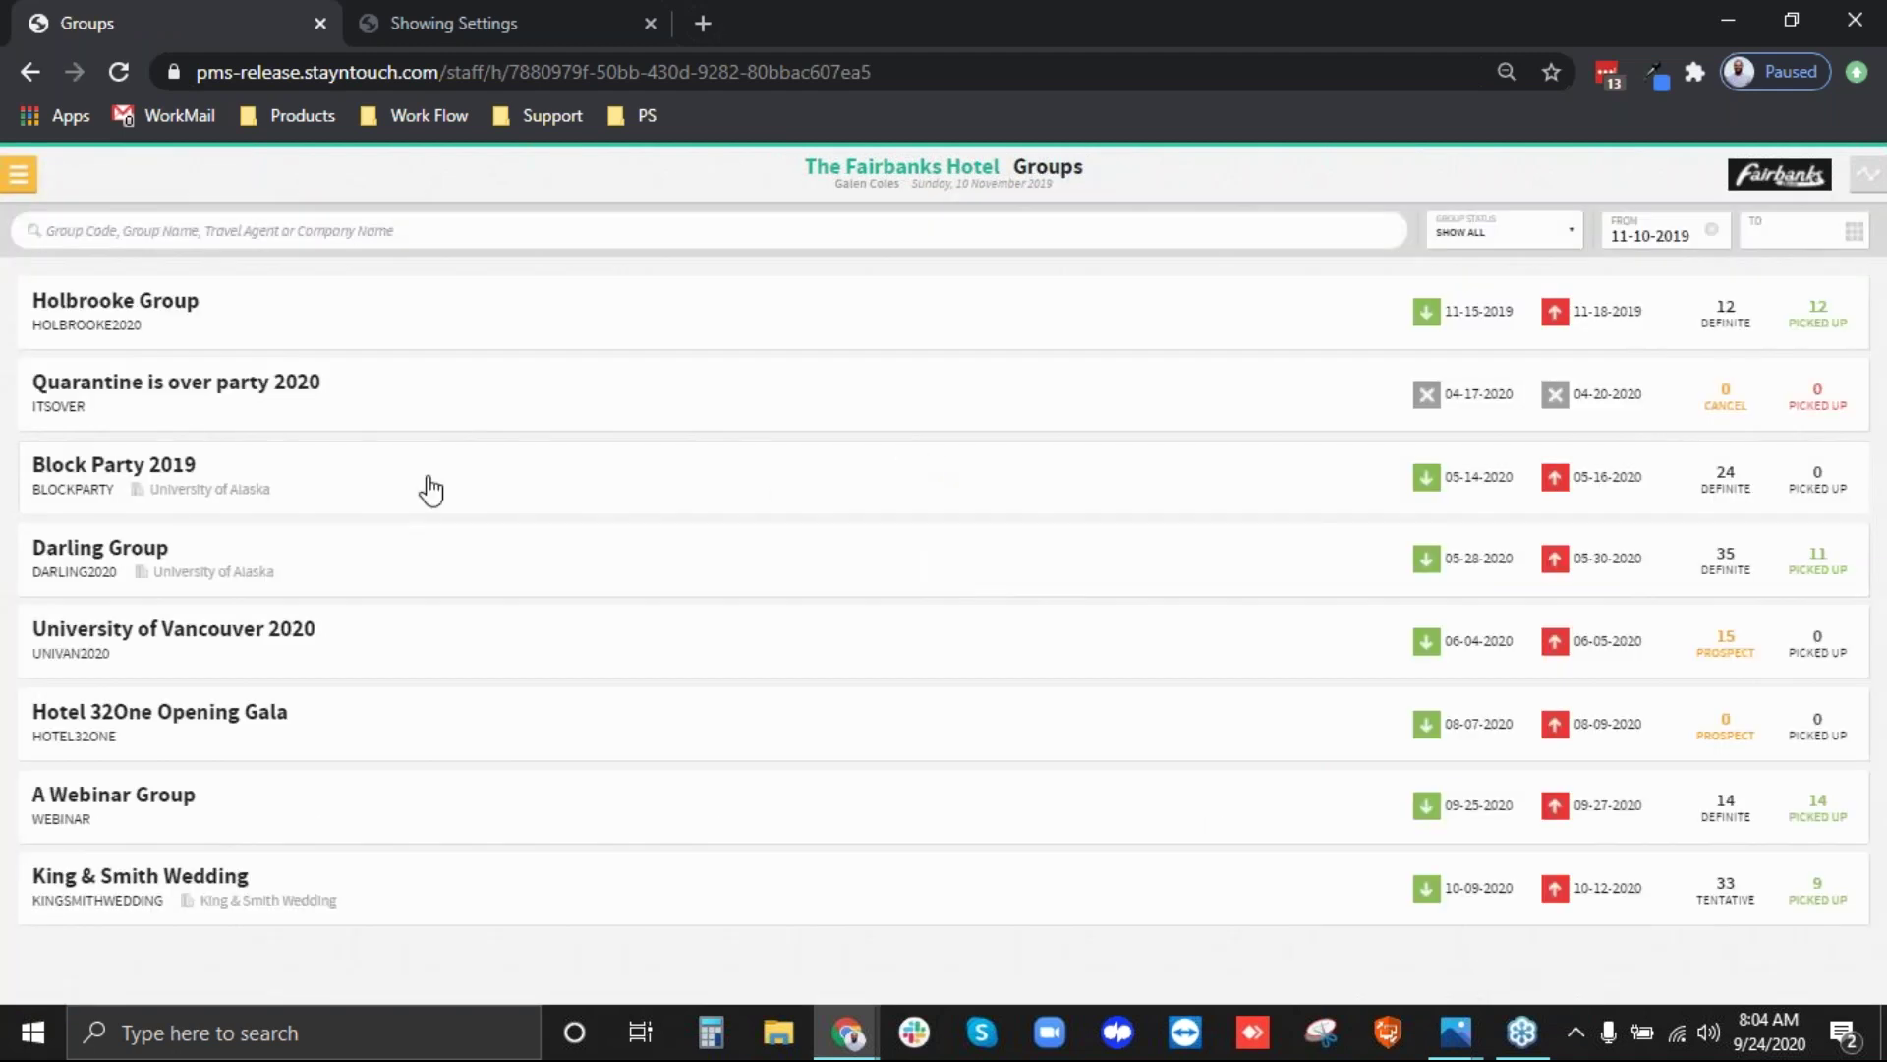
click(136, 804)
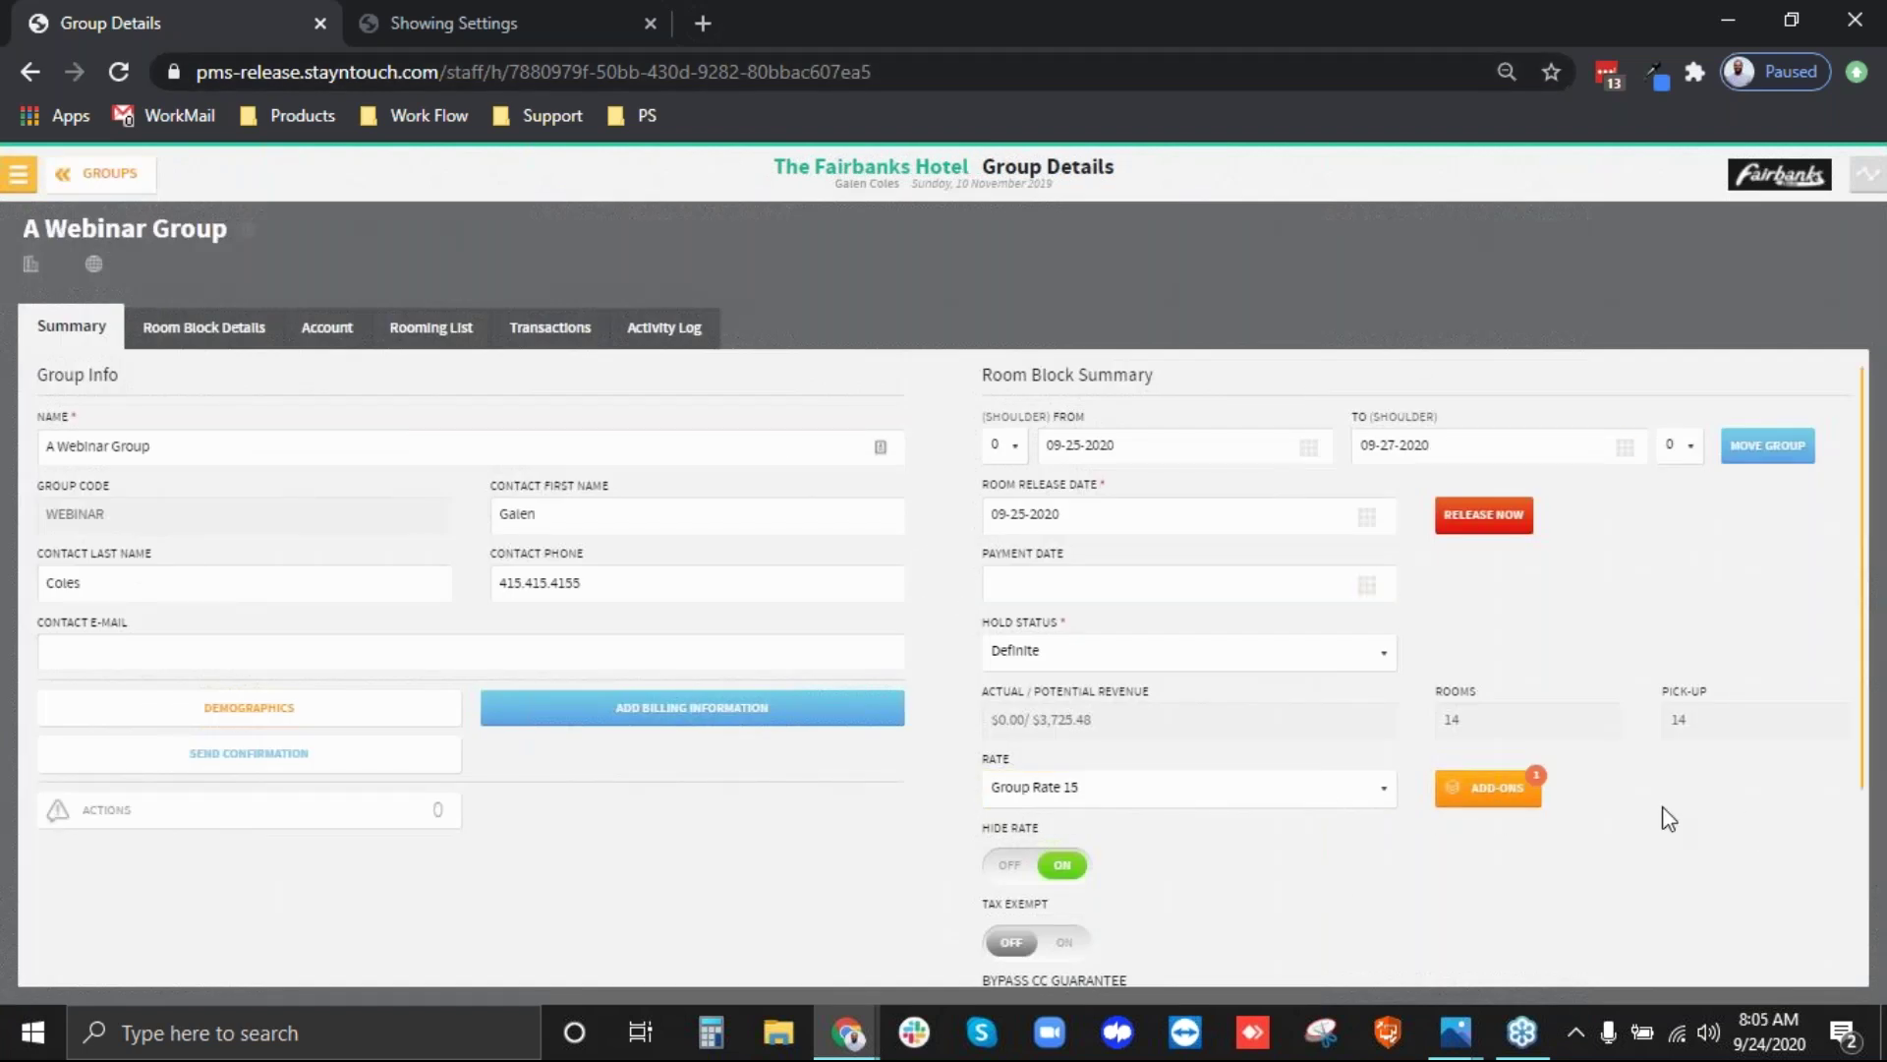
- Try to add another Champagne in Room add-on to the group, and return to the group details
click(1500, 816)
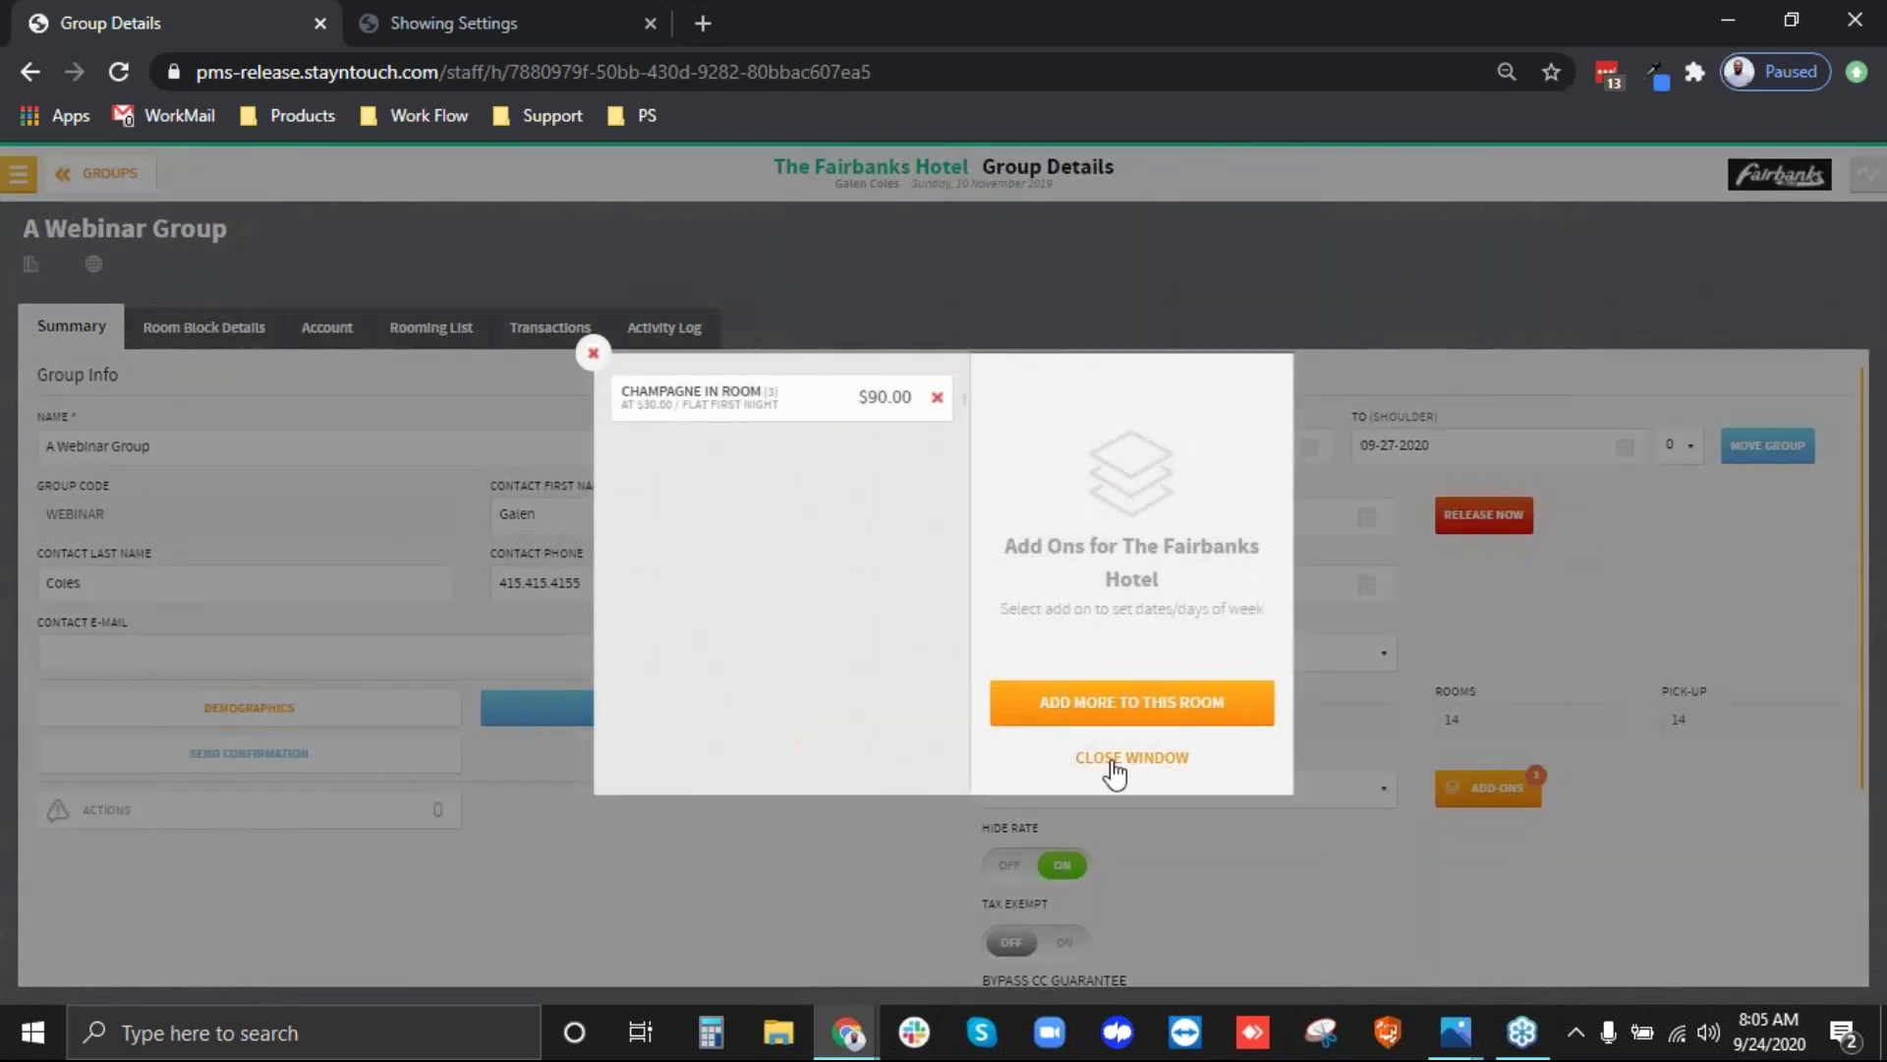
click(1101, 700)
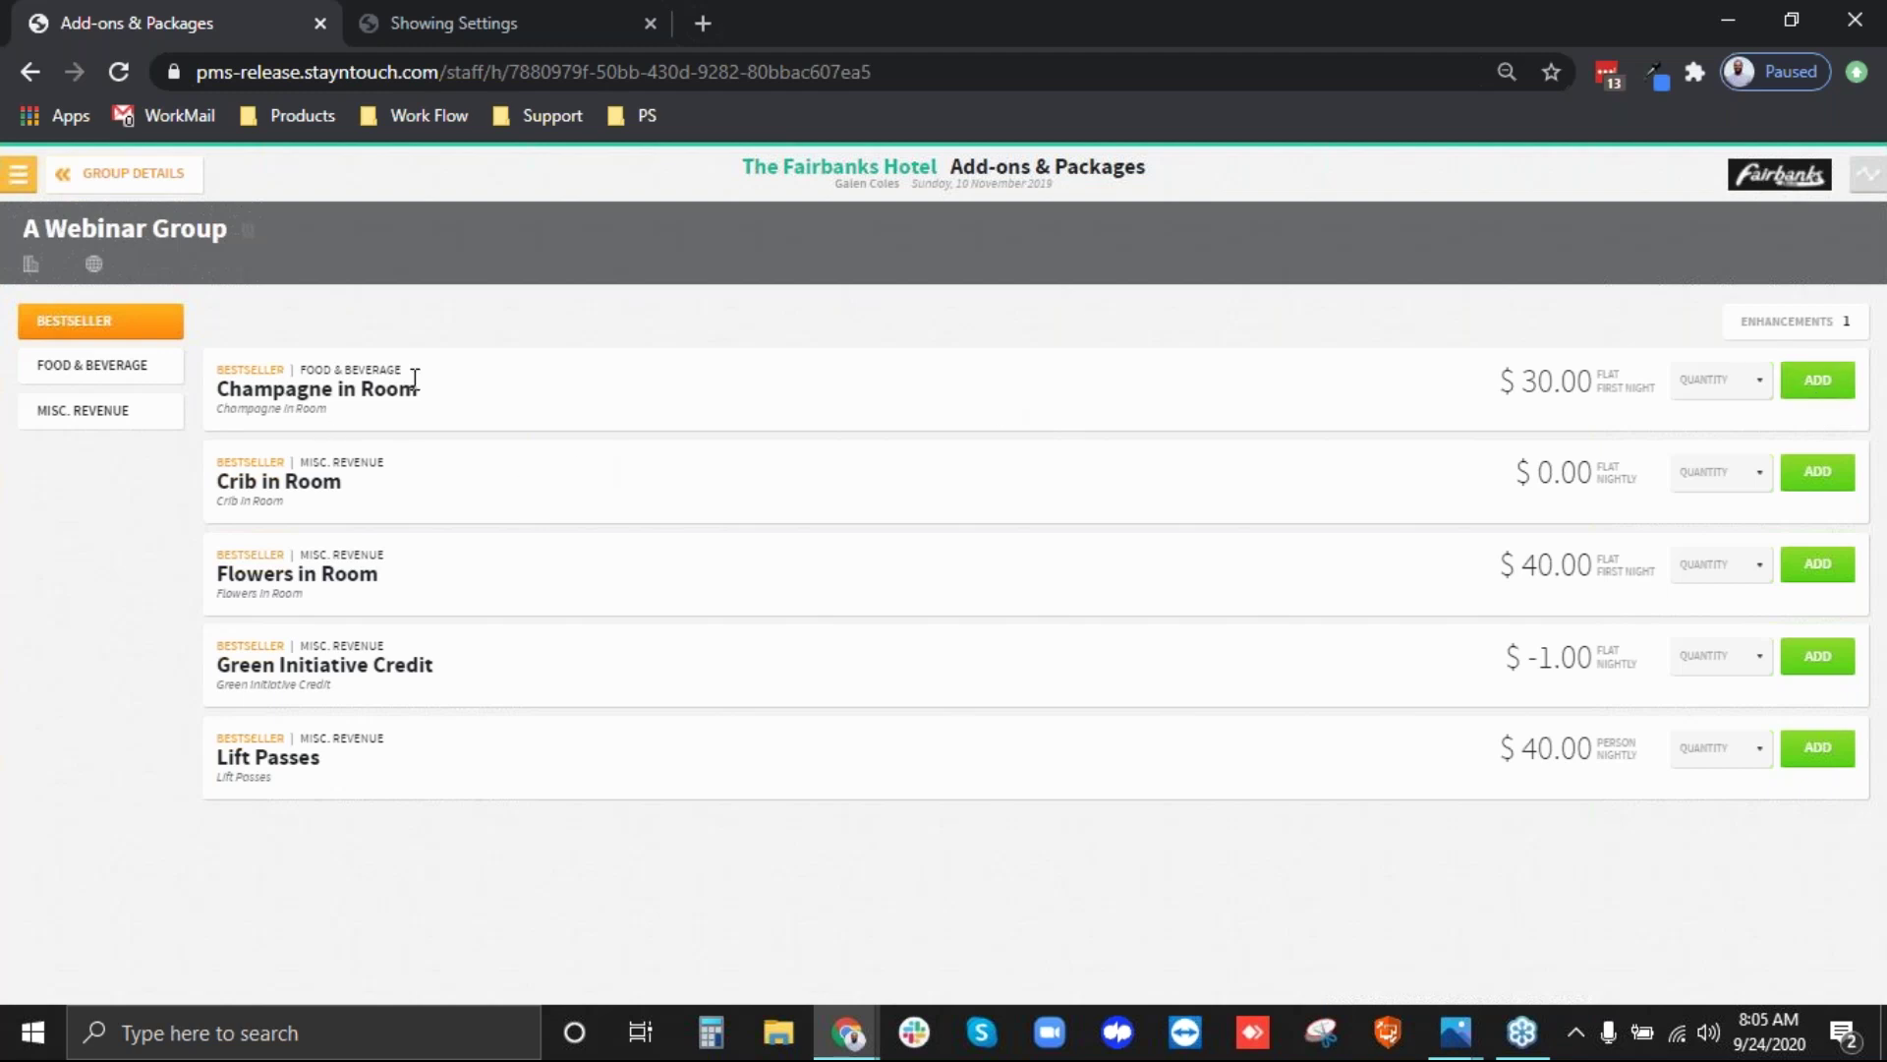
click(1816, 378)
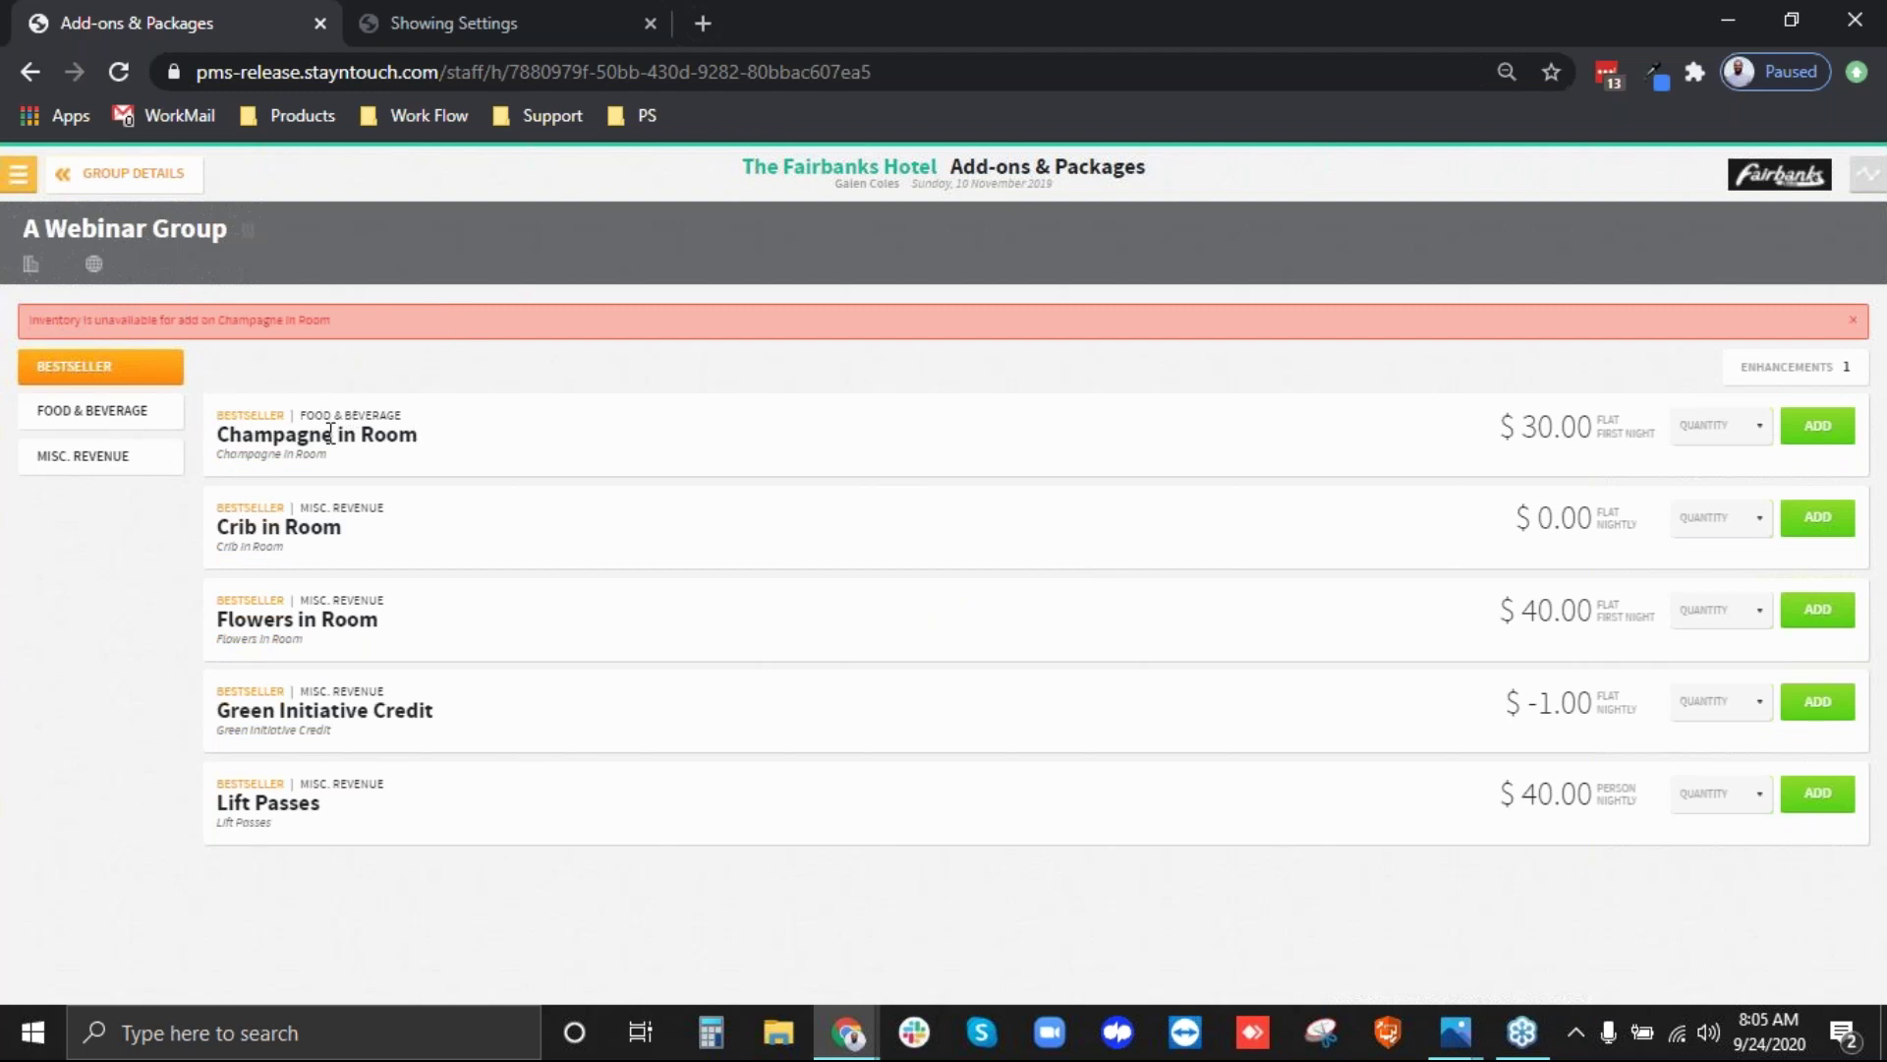
click(184, 187)
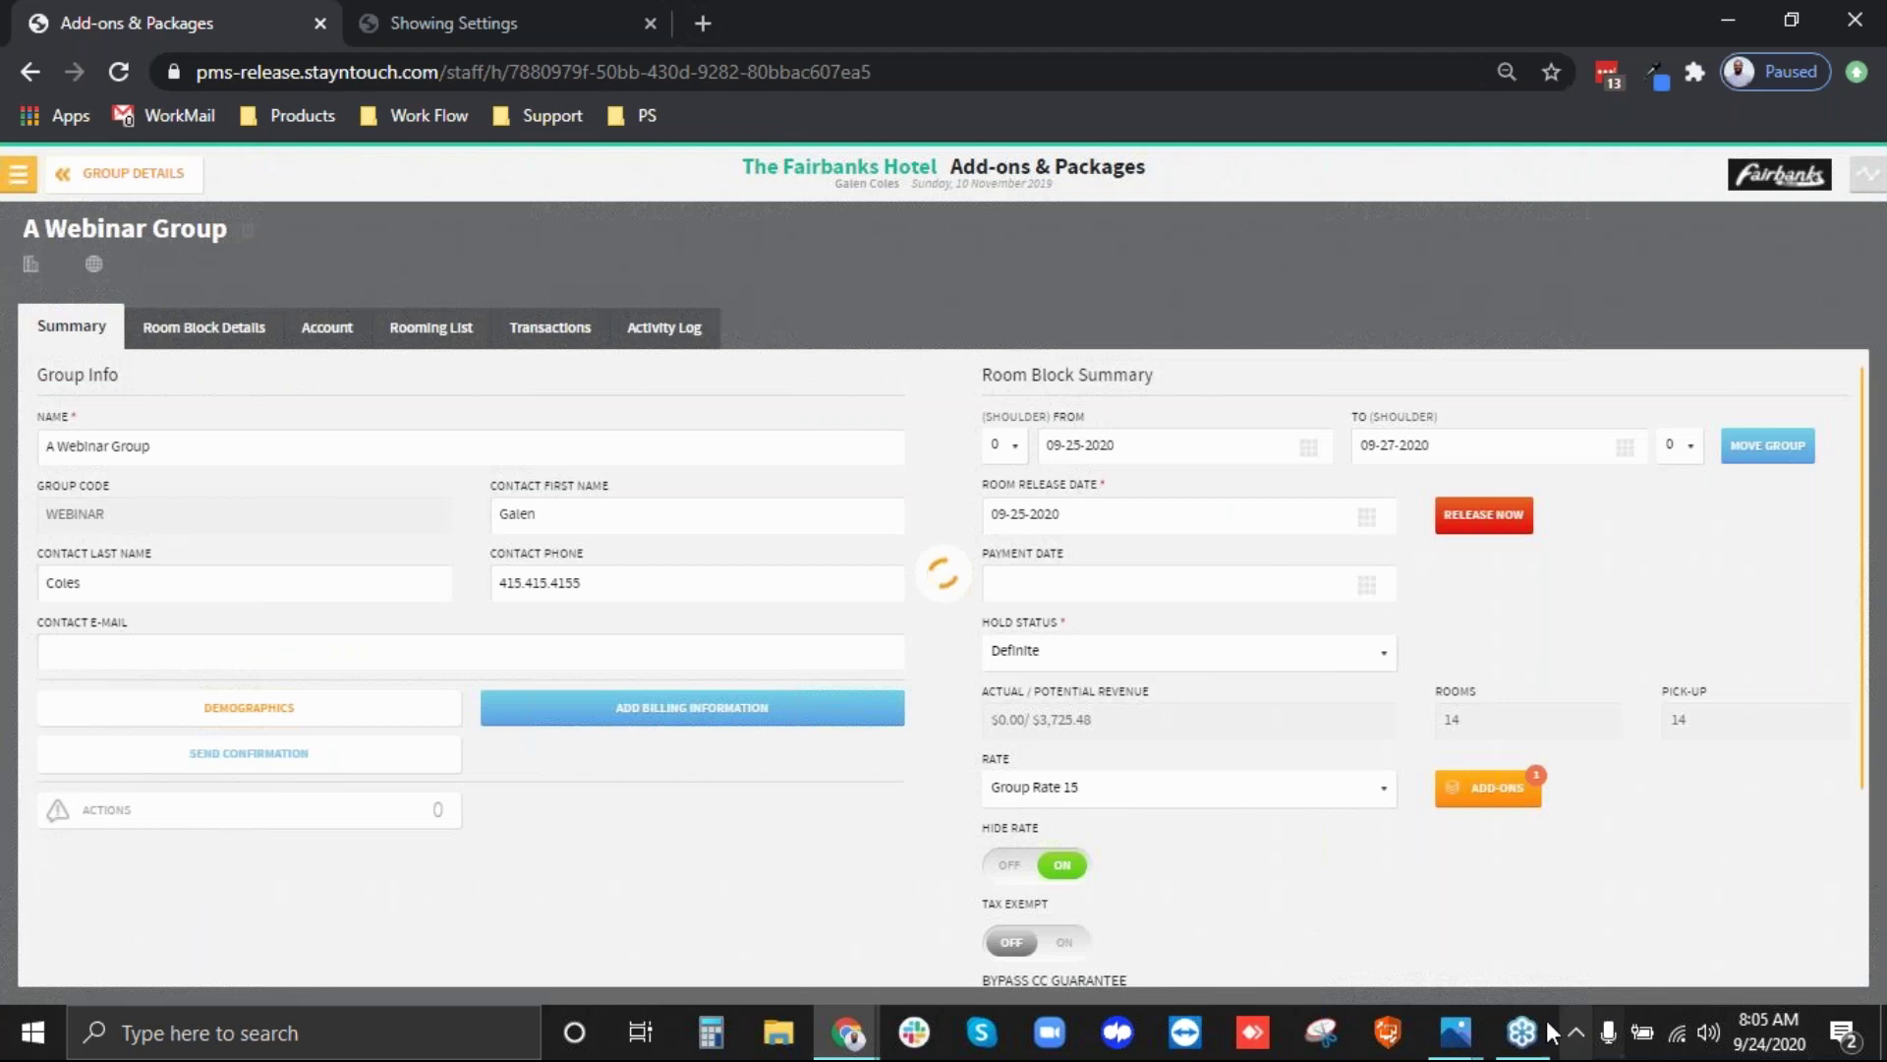
- Switch to Photos to examine the add-on inventory warning in Update_Add_Ons_Group_Rates2.png, and return to the group details in the browser
mouse_move(1455, 1032)
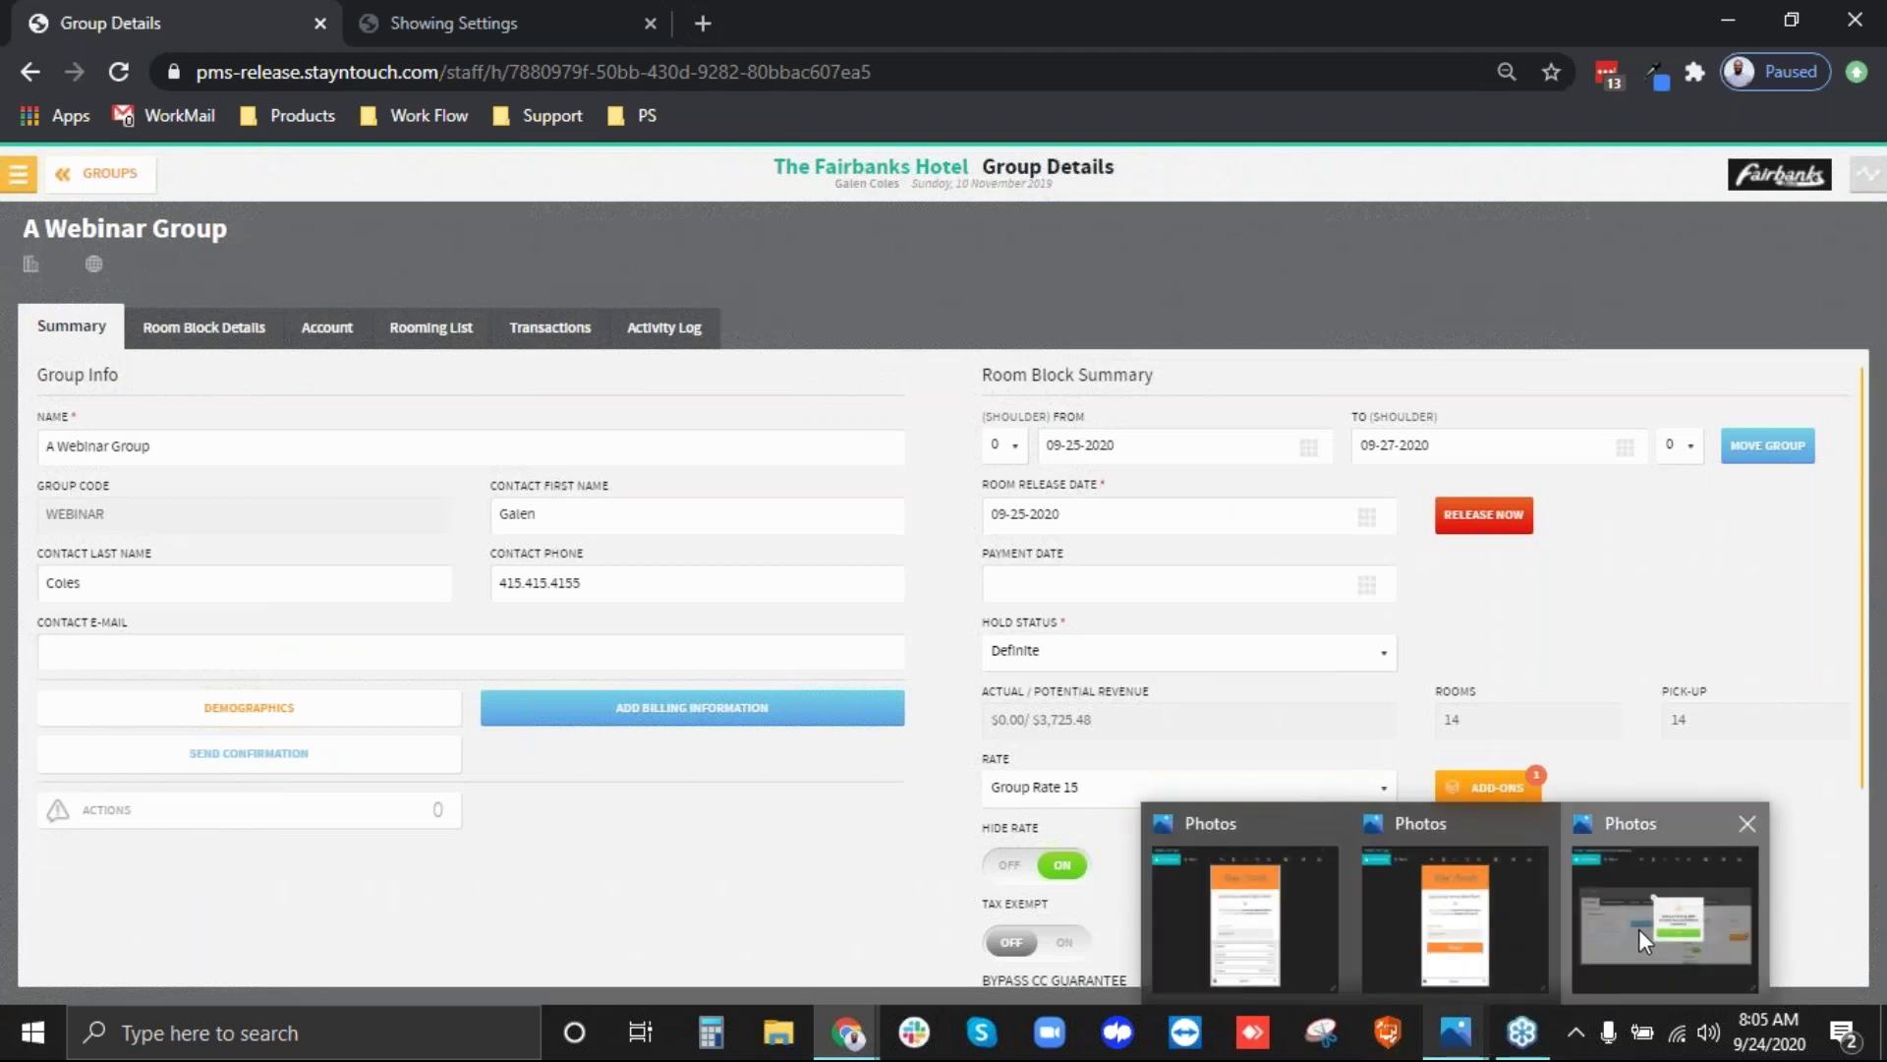
click(1637, 929)
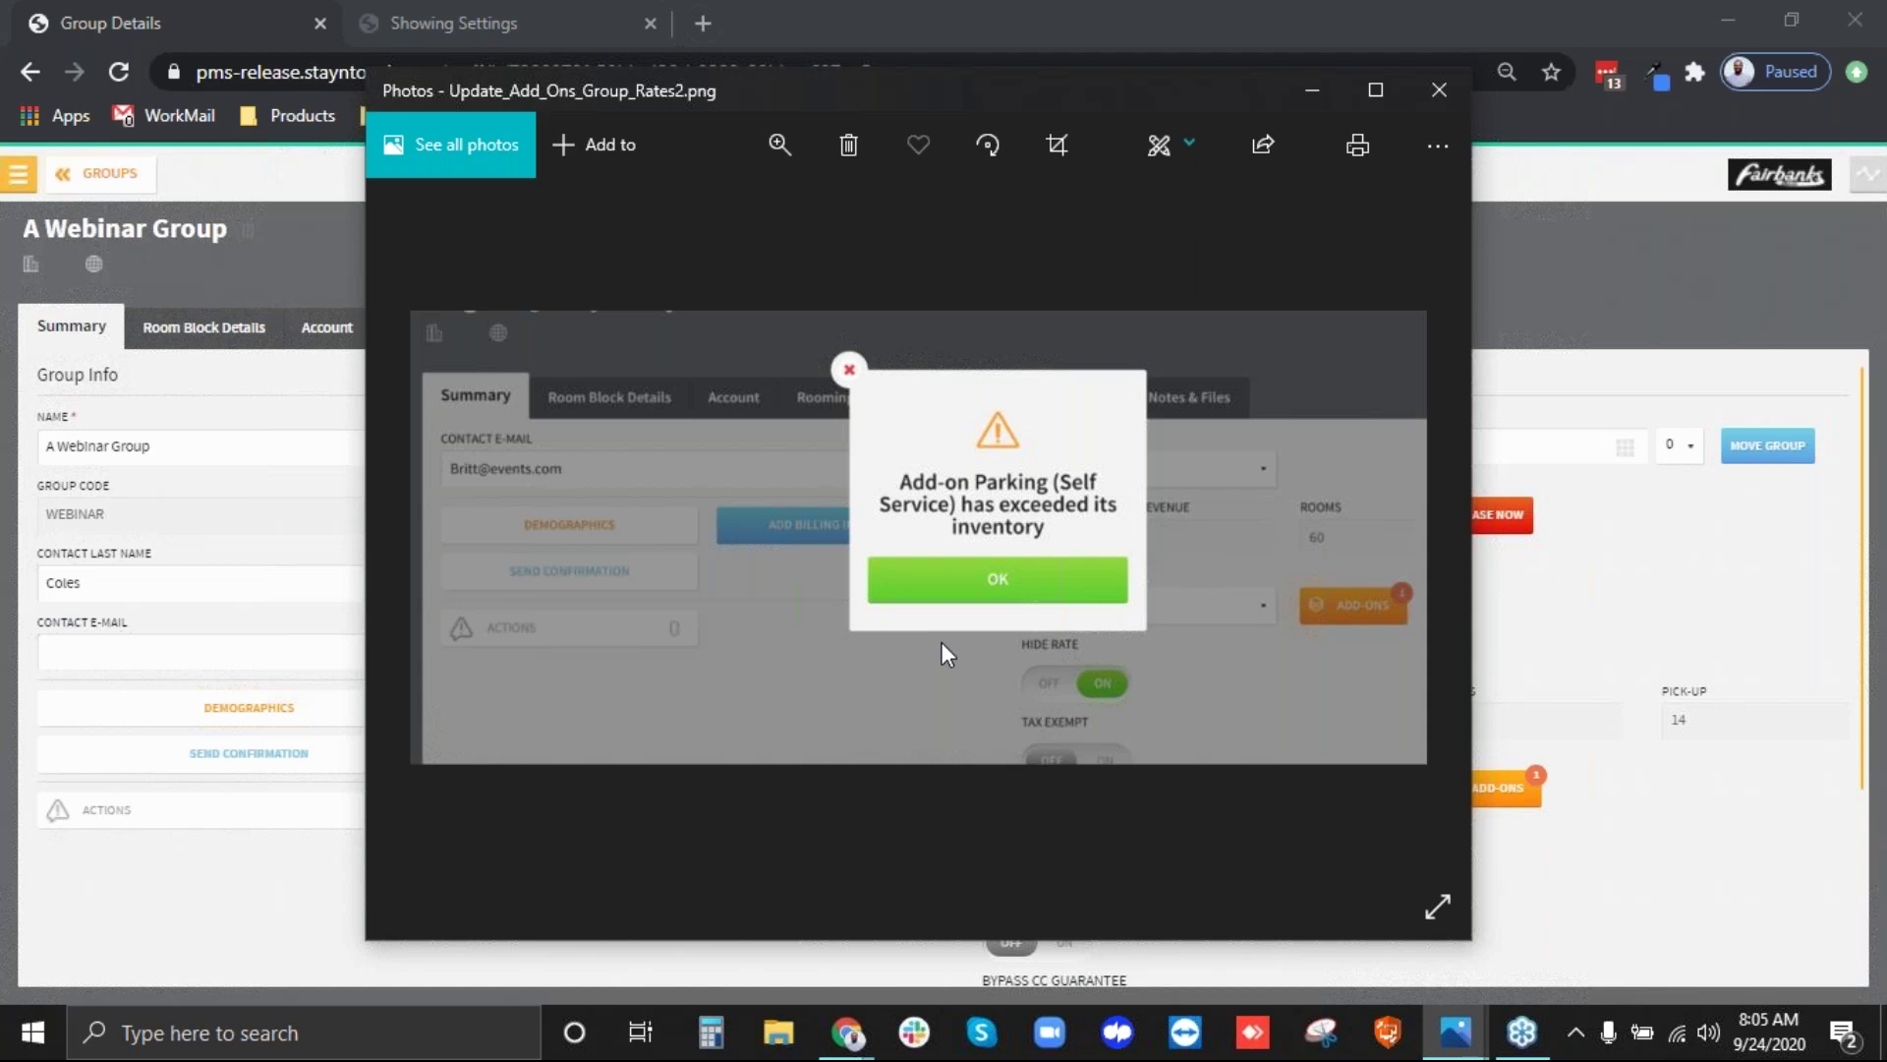
scroll(942, 648, down, 1)
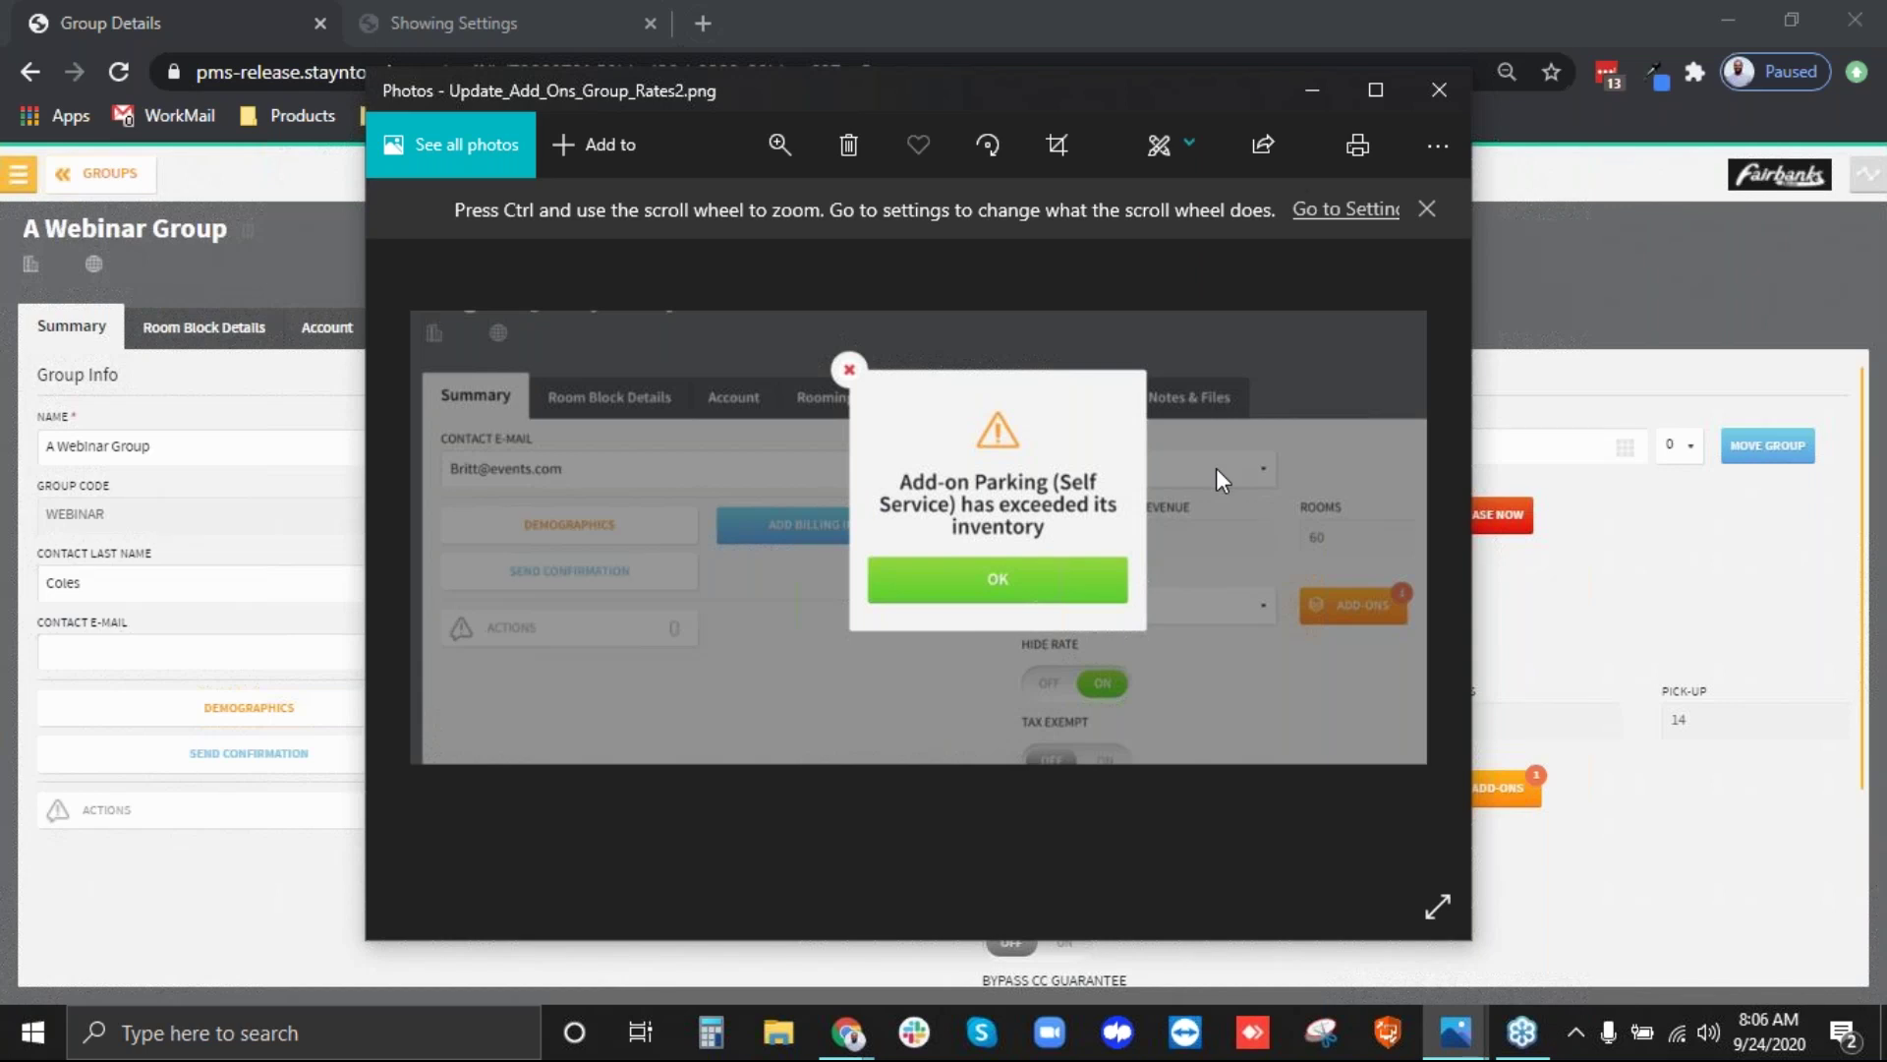
click(1567, 582)
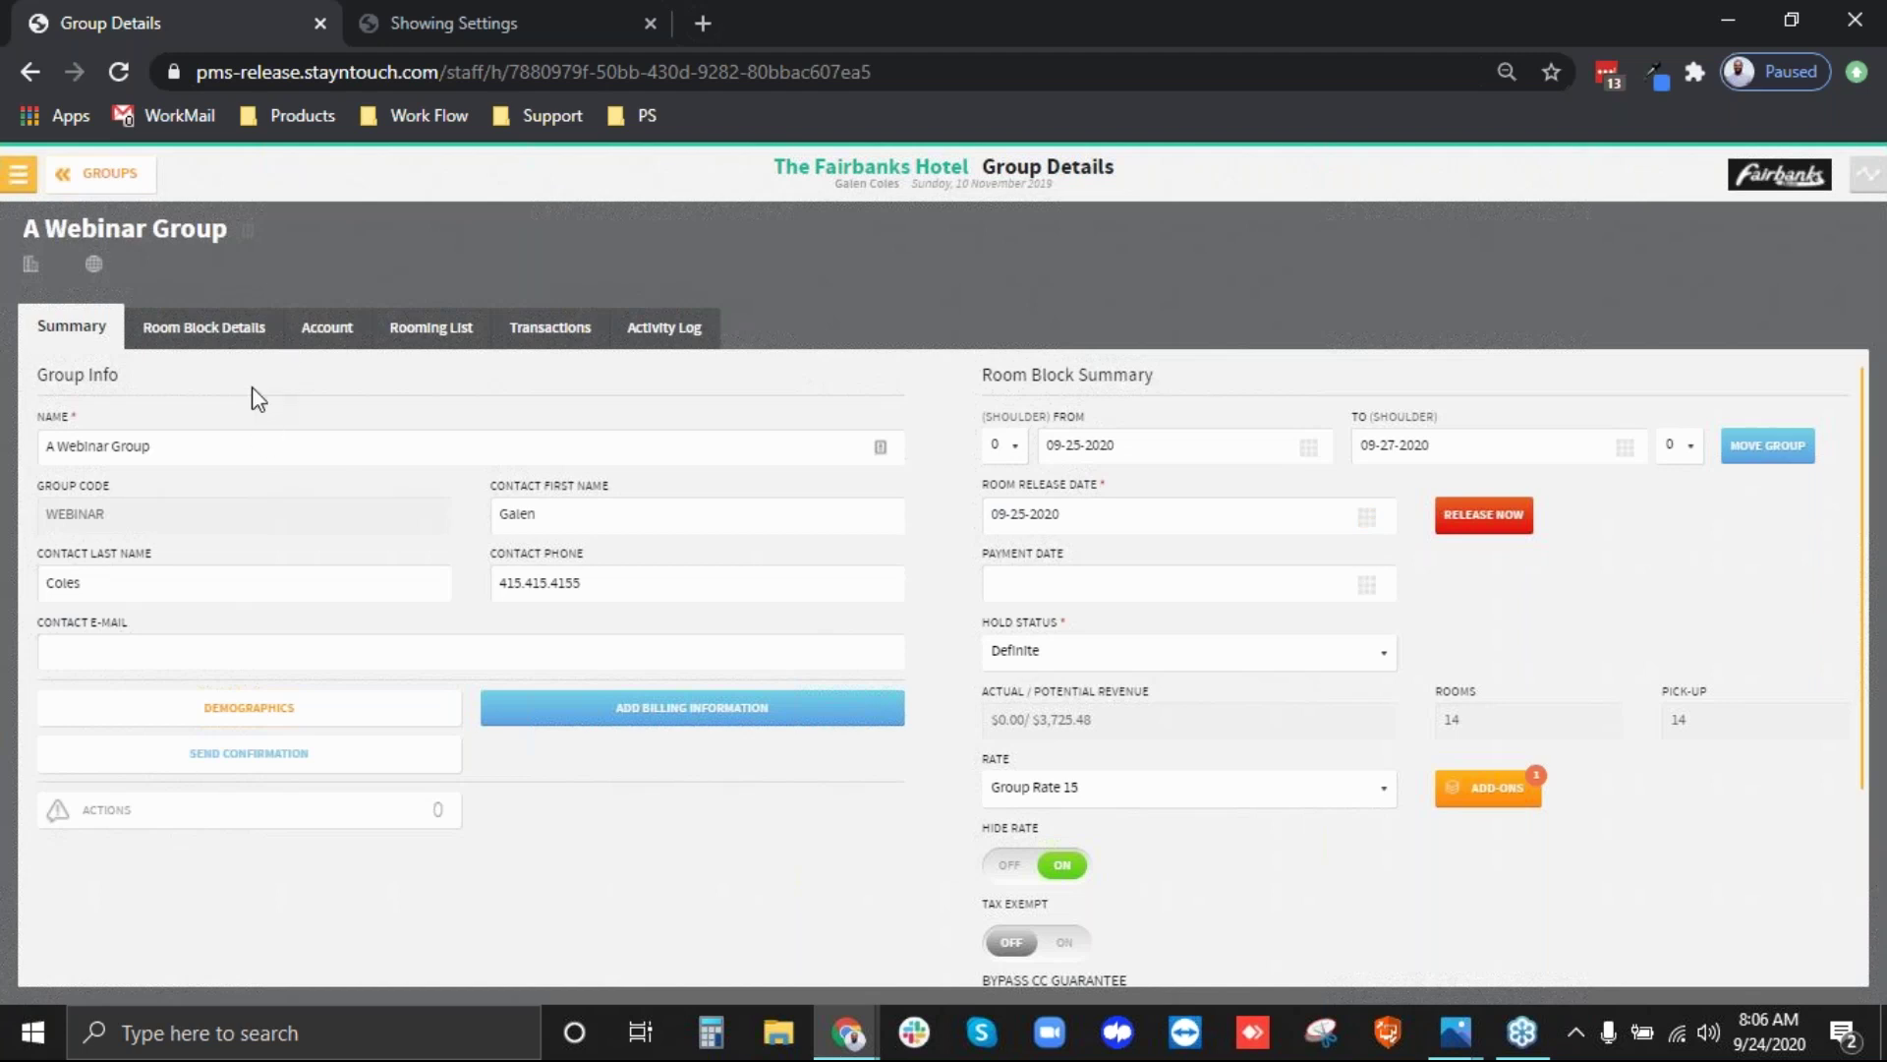
- Go to the hotel admin settings and show the Zest settings
click(29, 181)
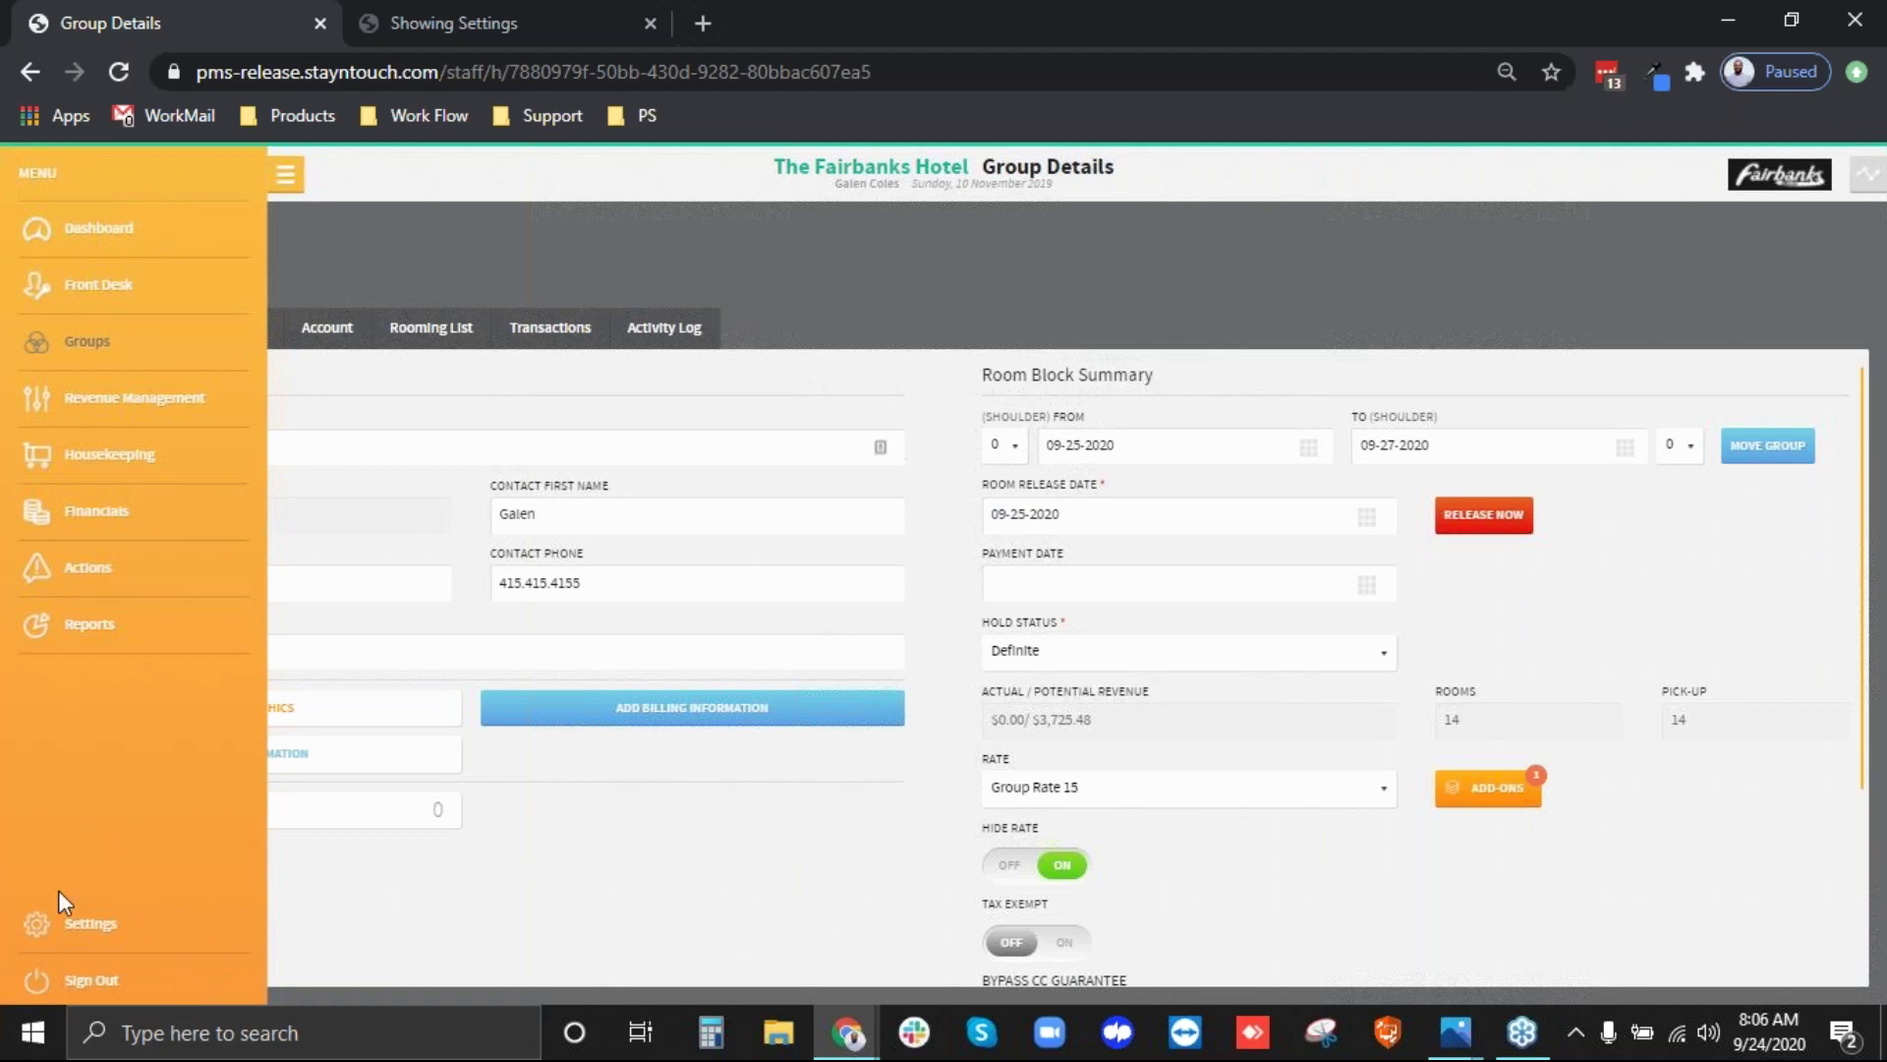
click(80, 939)
click(333, 290)
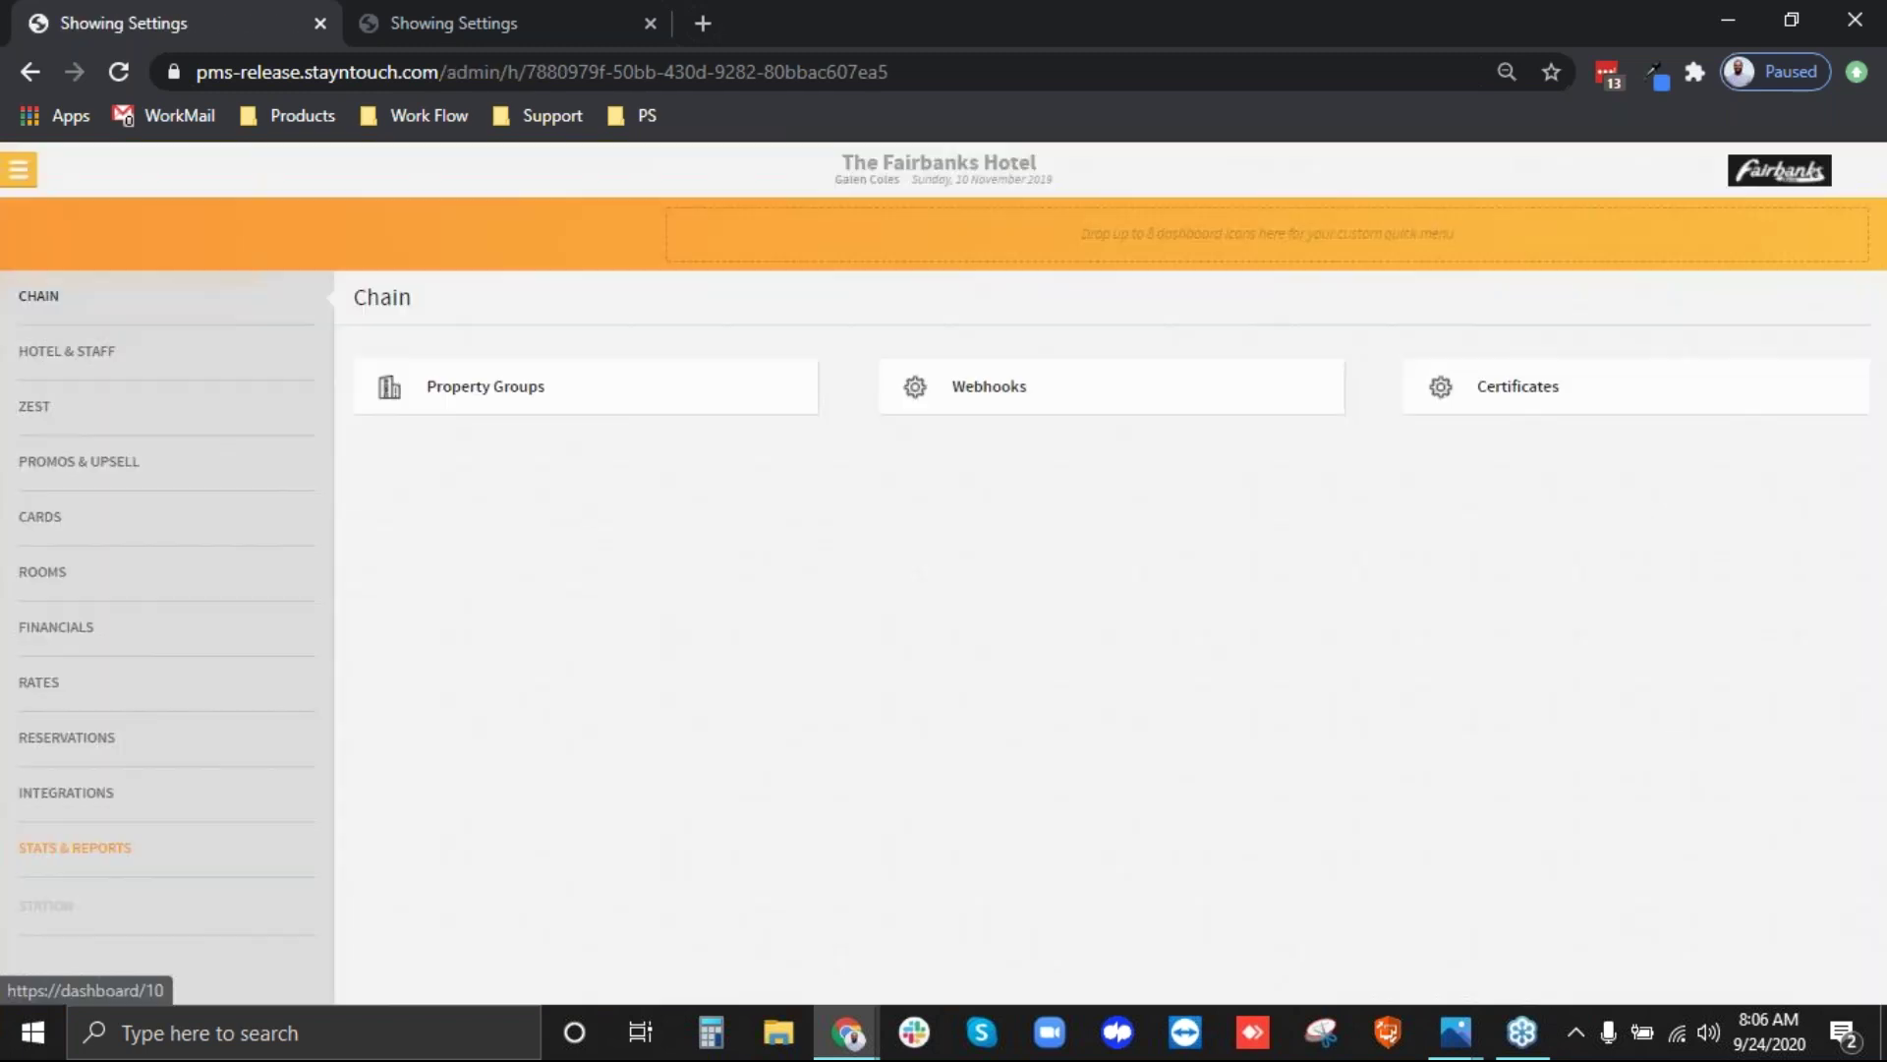
click(107, 411)
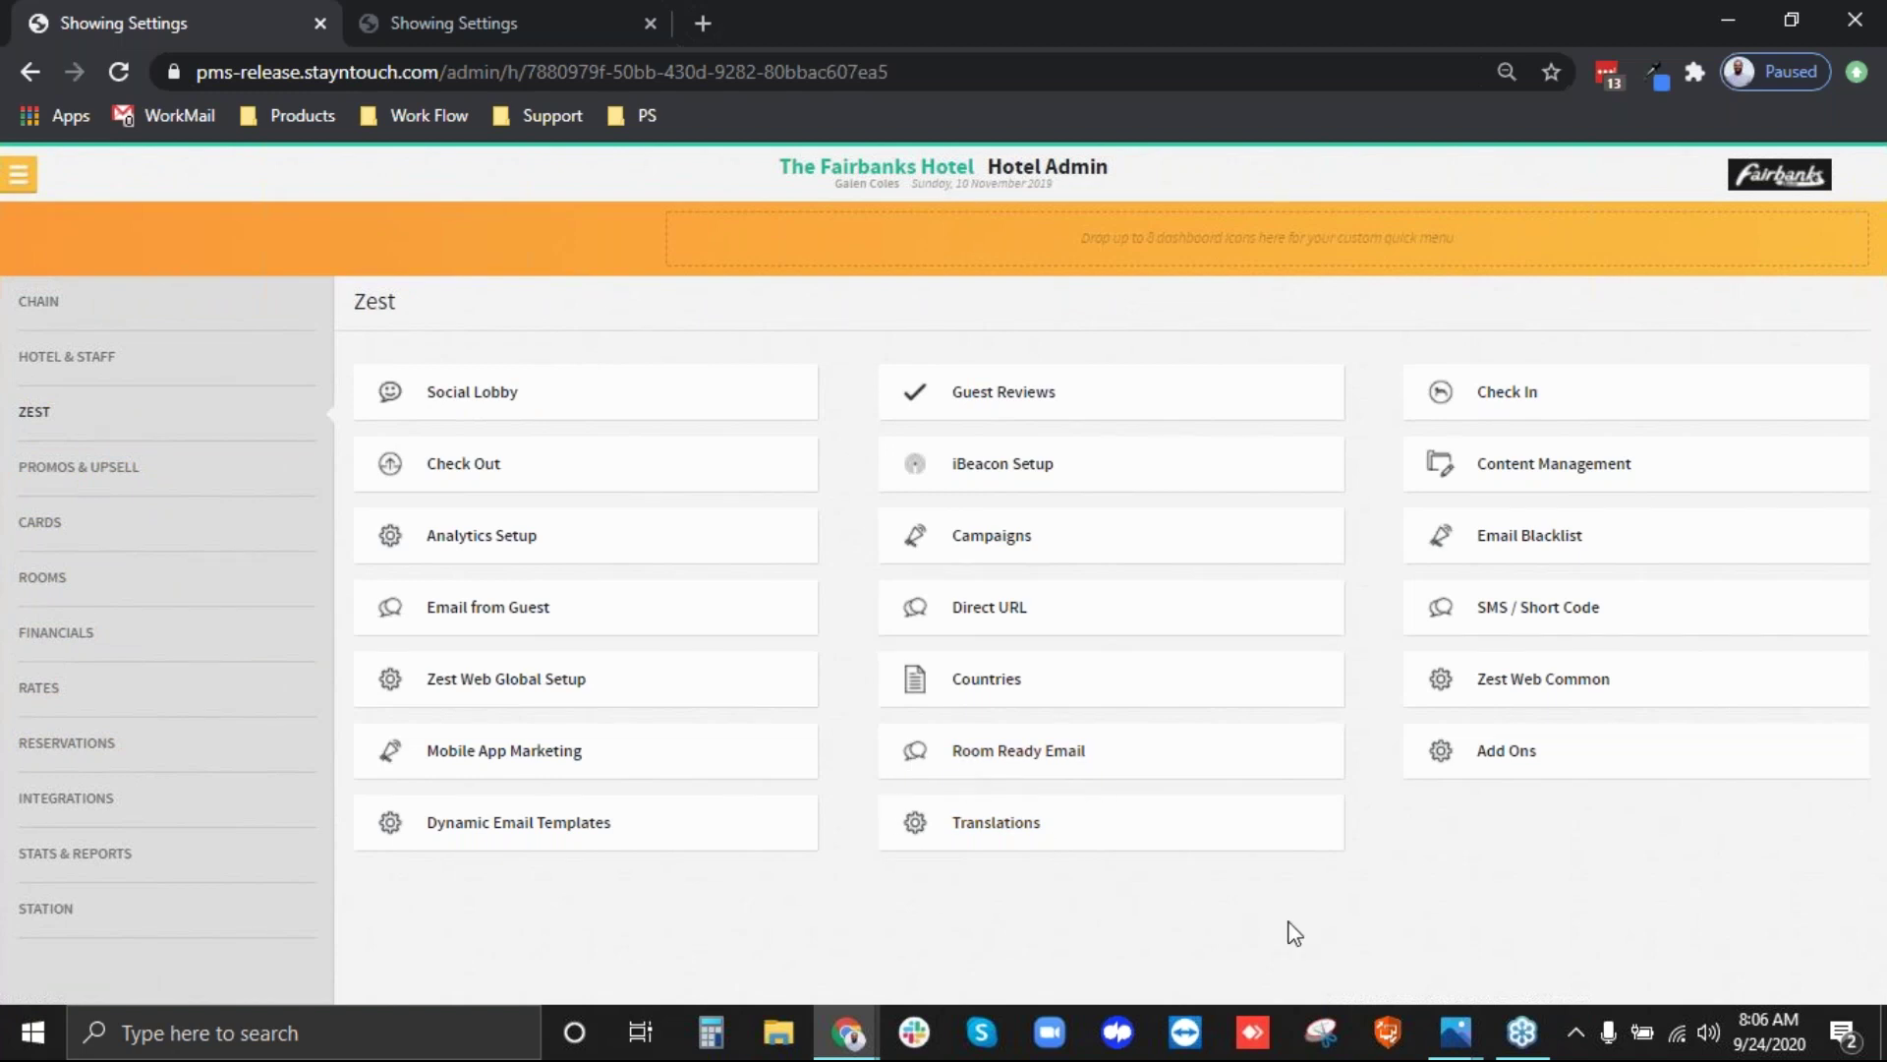
- Switch to Photos to compare the guest check-in language selector in Zest 1.png and Zest 2.png, and return to the browser
mouse_move(1455, 1032)
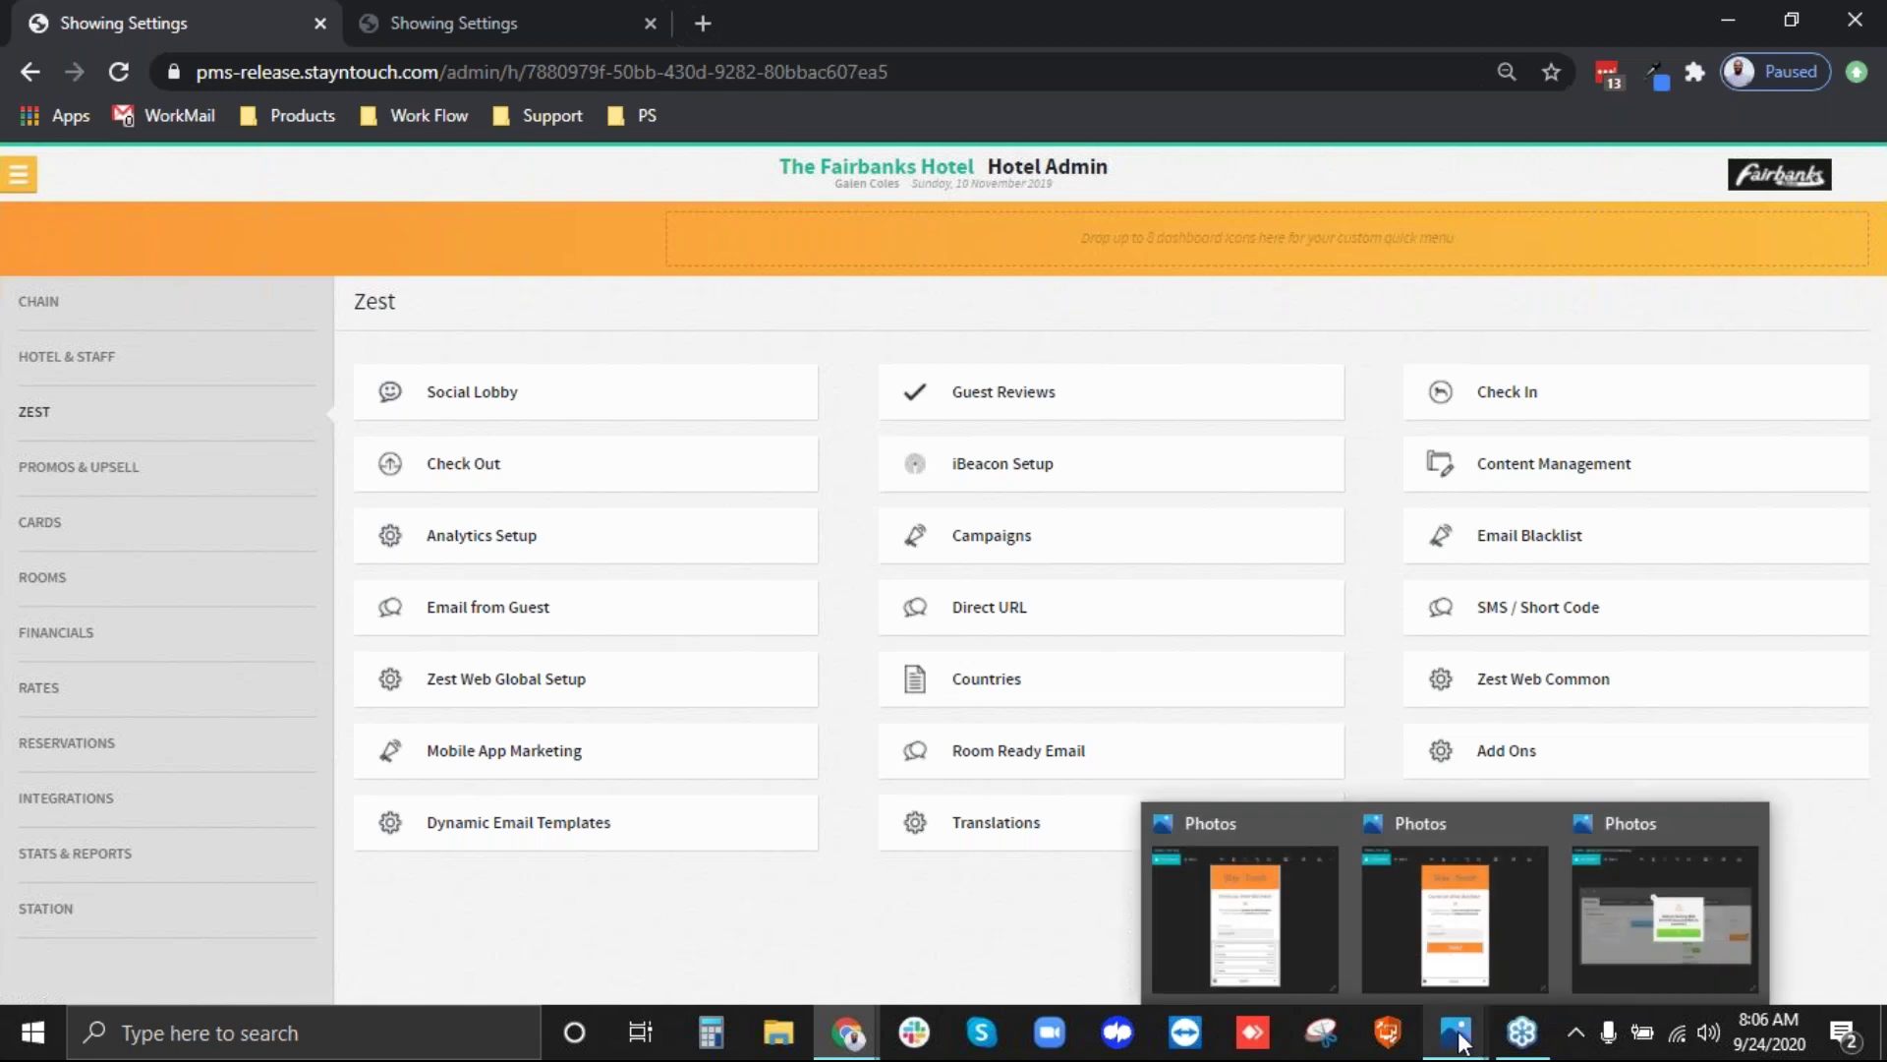
click(1308, 926)
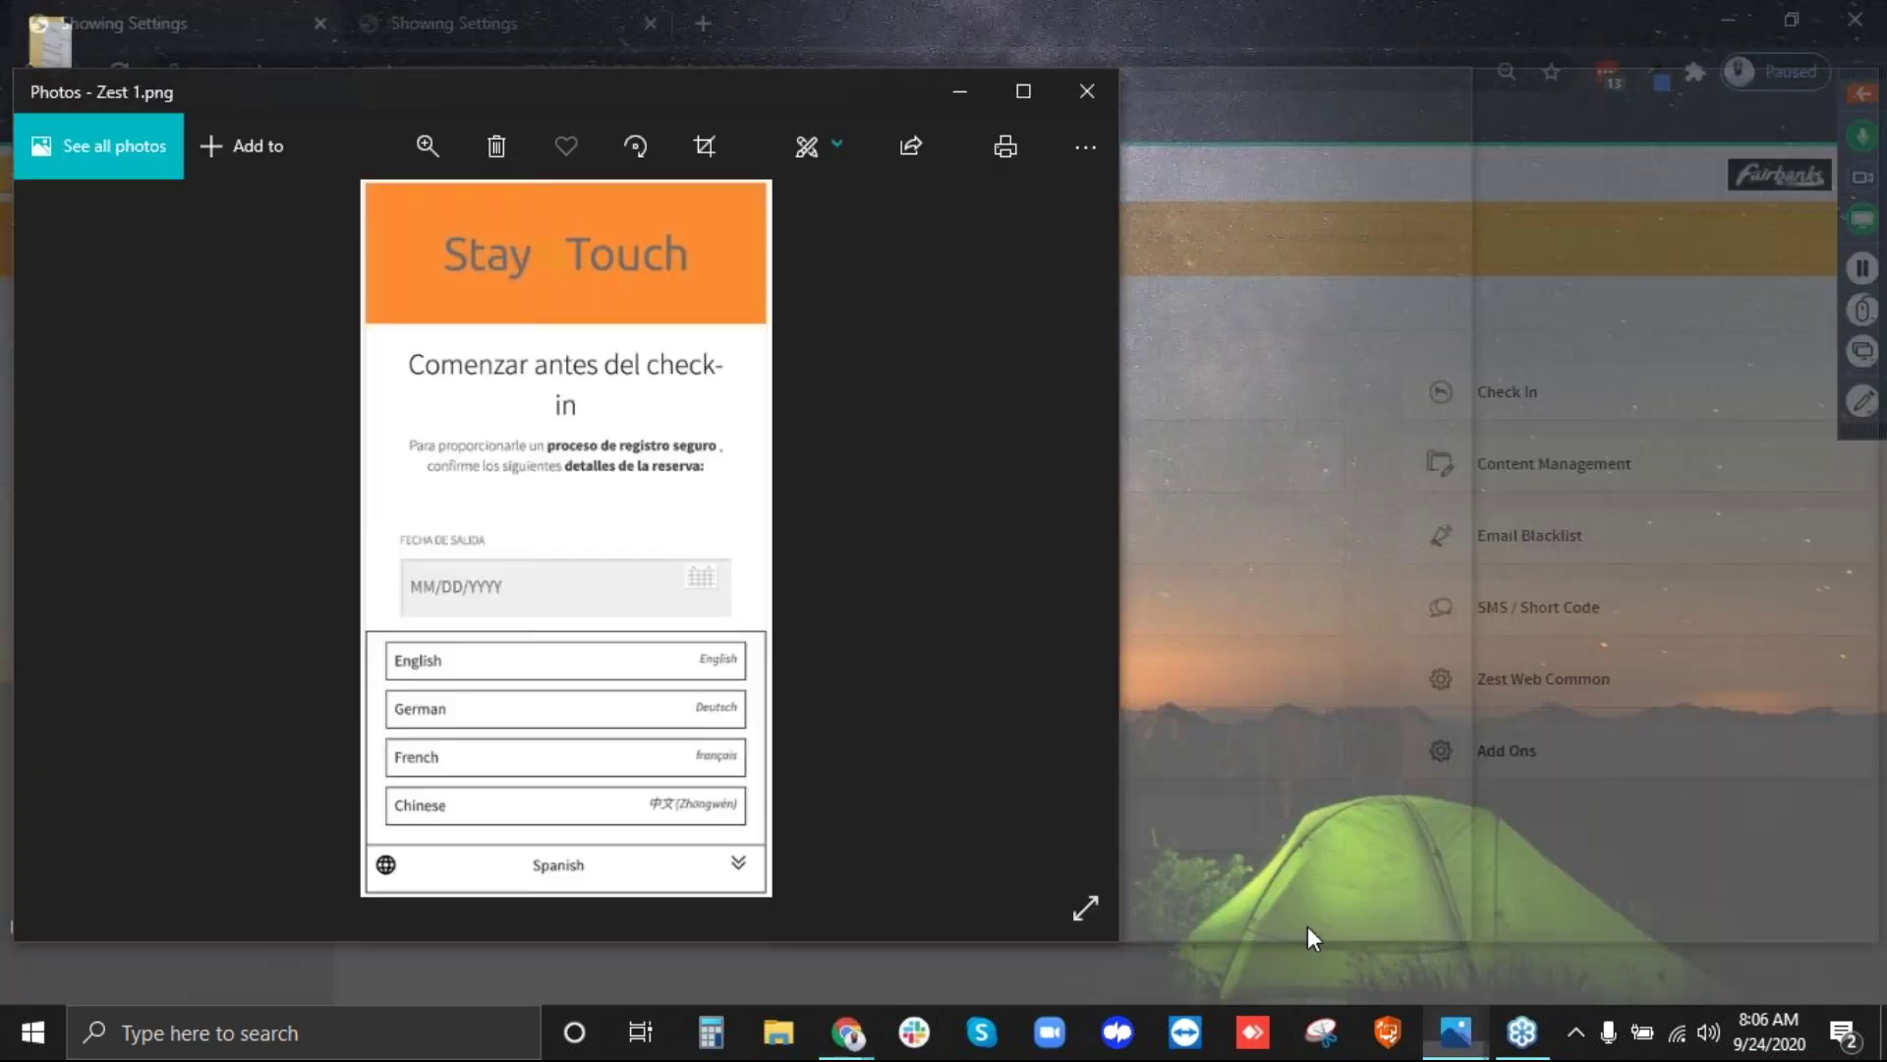
click(1452, 1034)
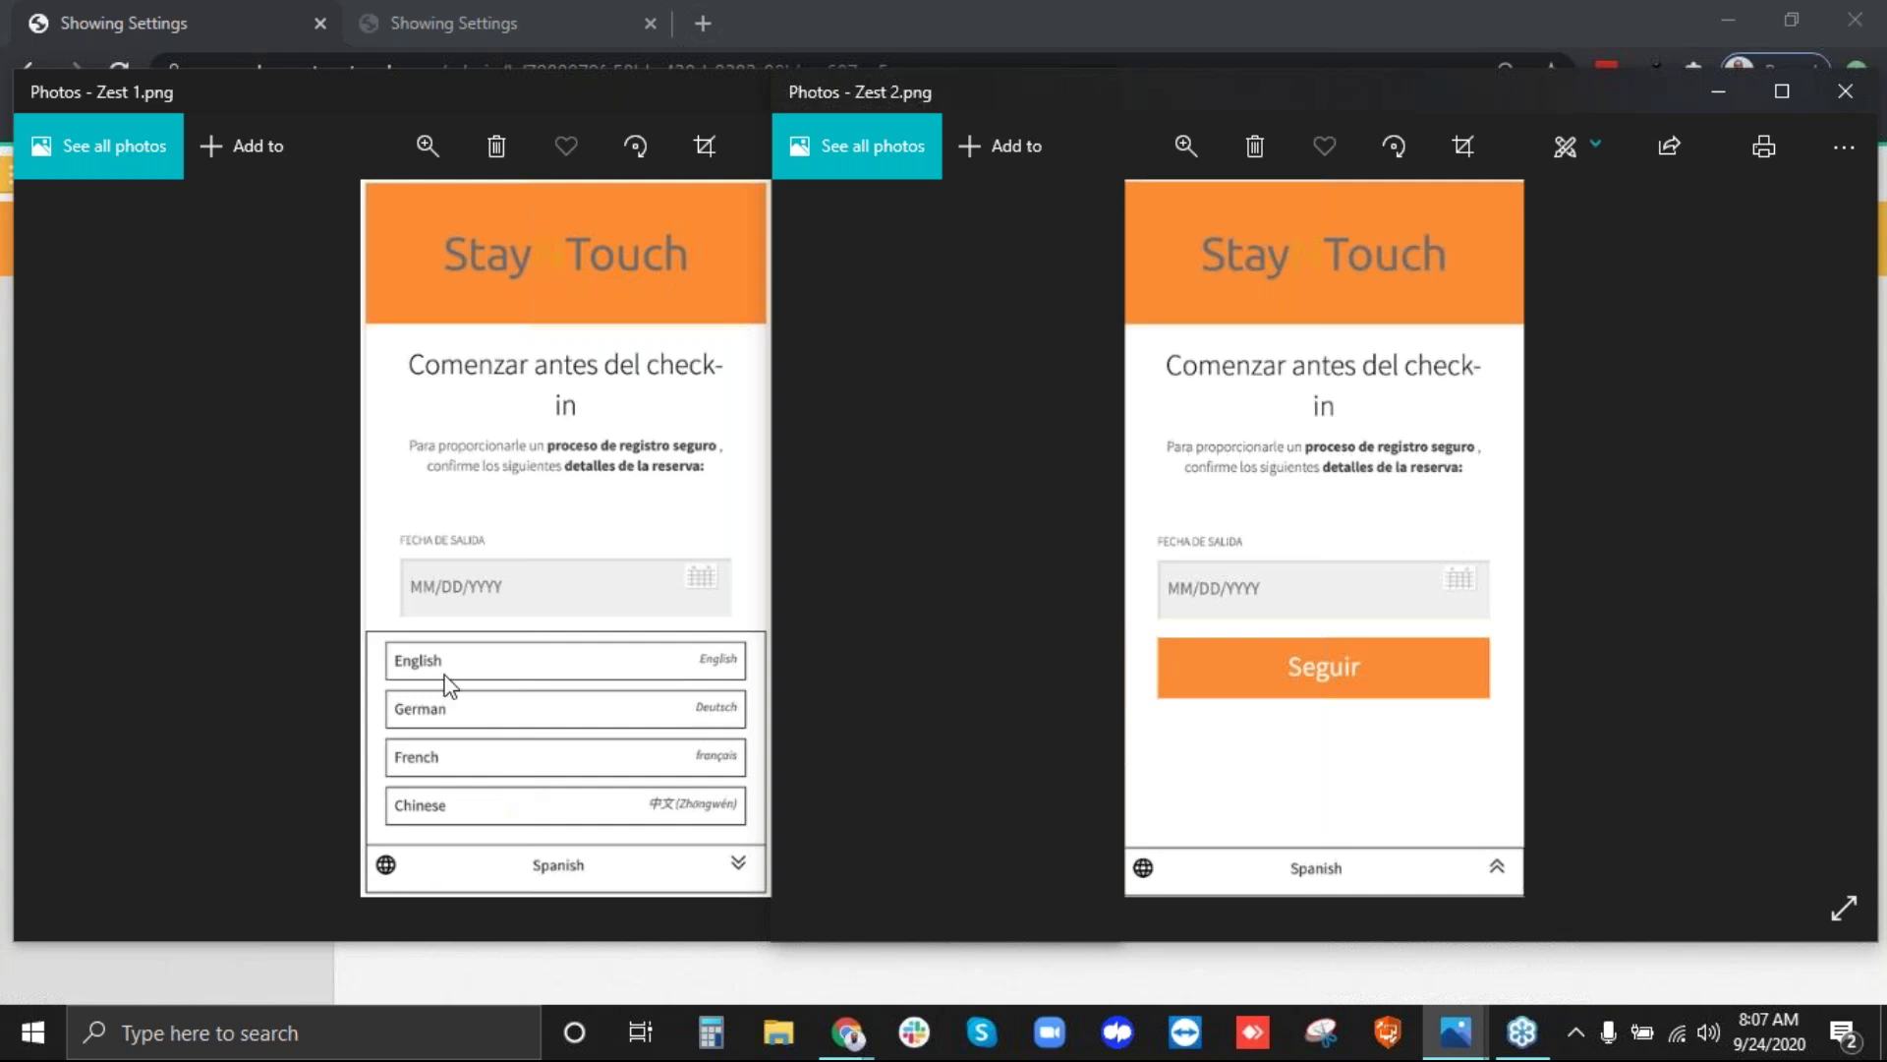
click(162, 32)
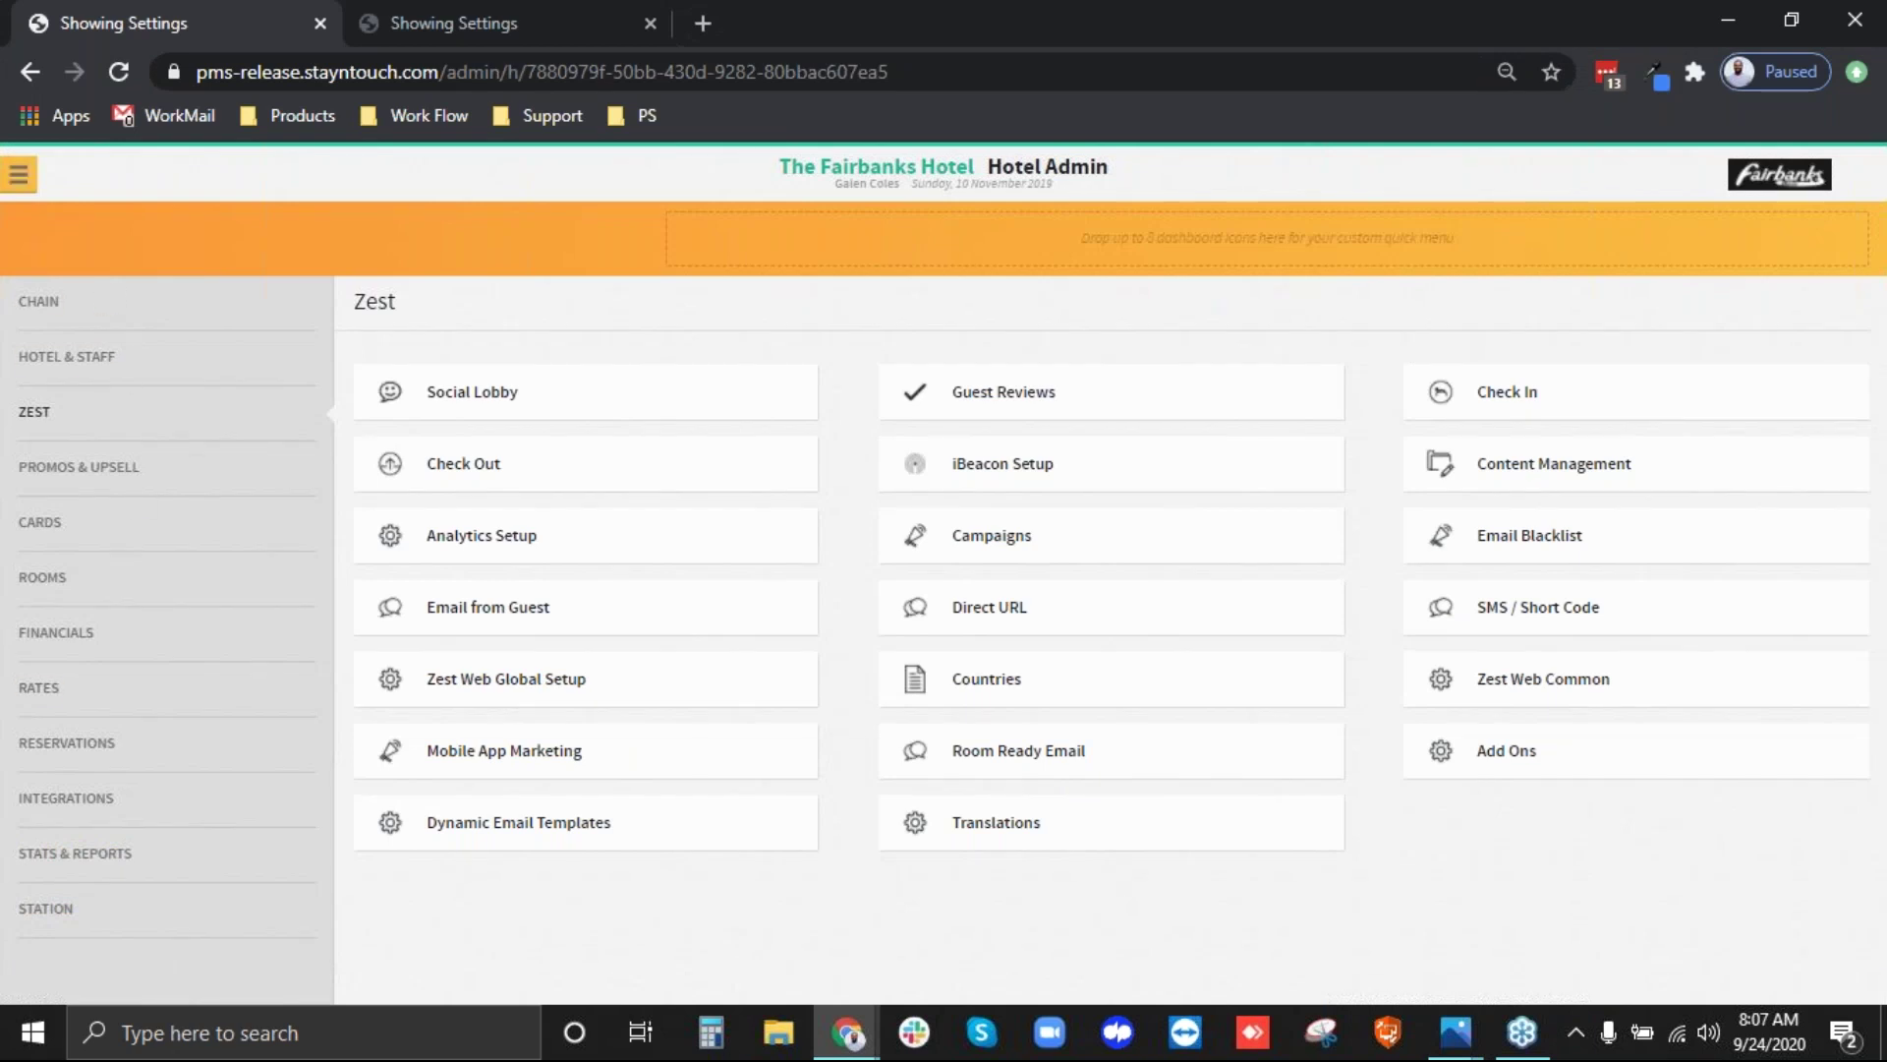
- Open the page for scheduling reports and exports
click(17, 174)
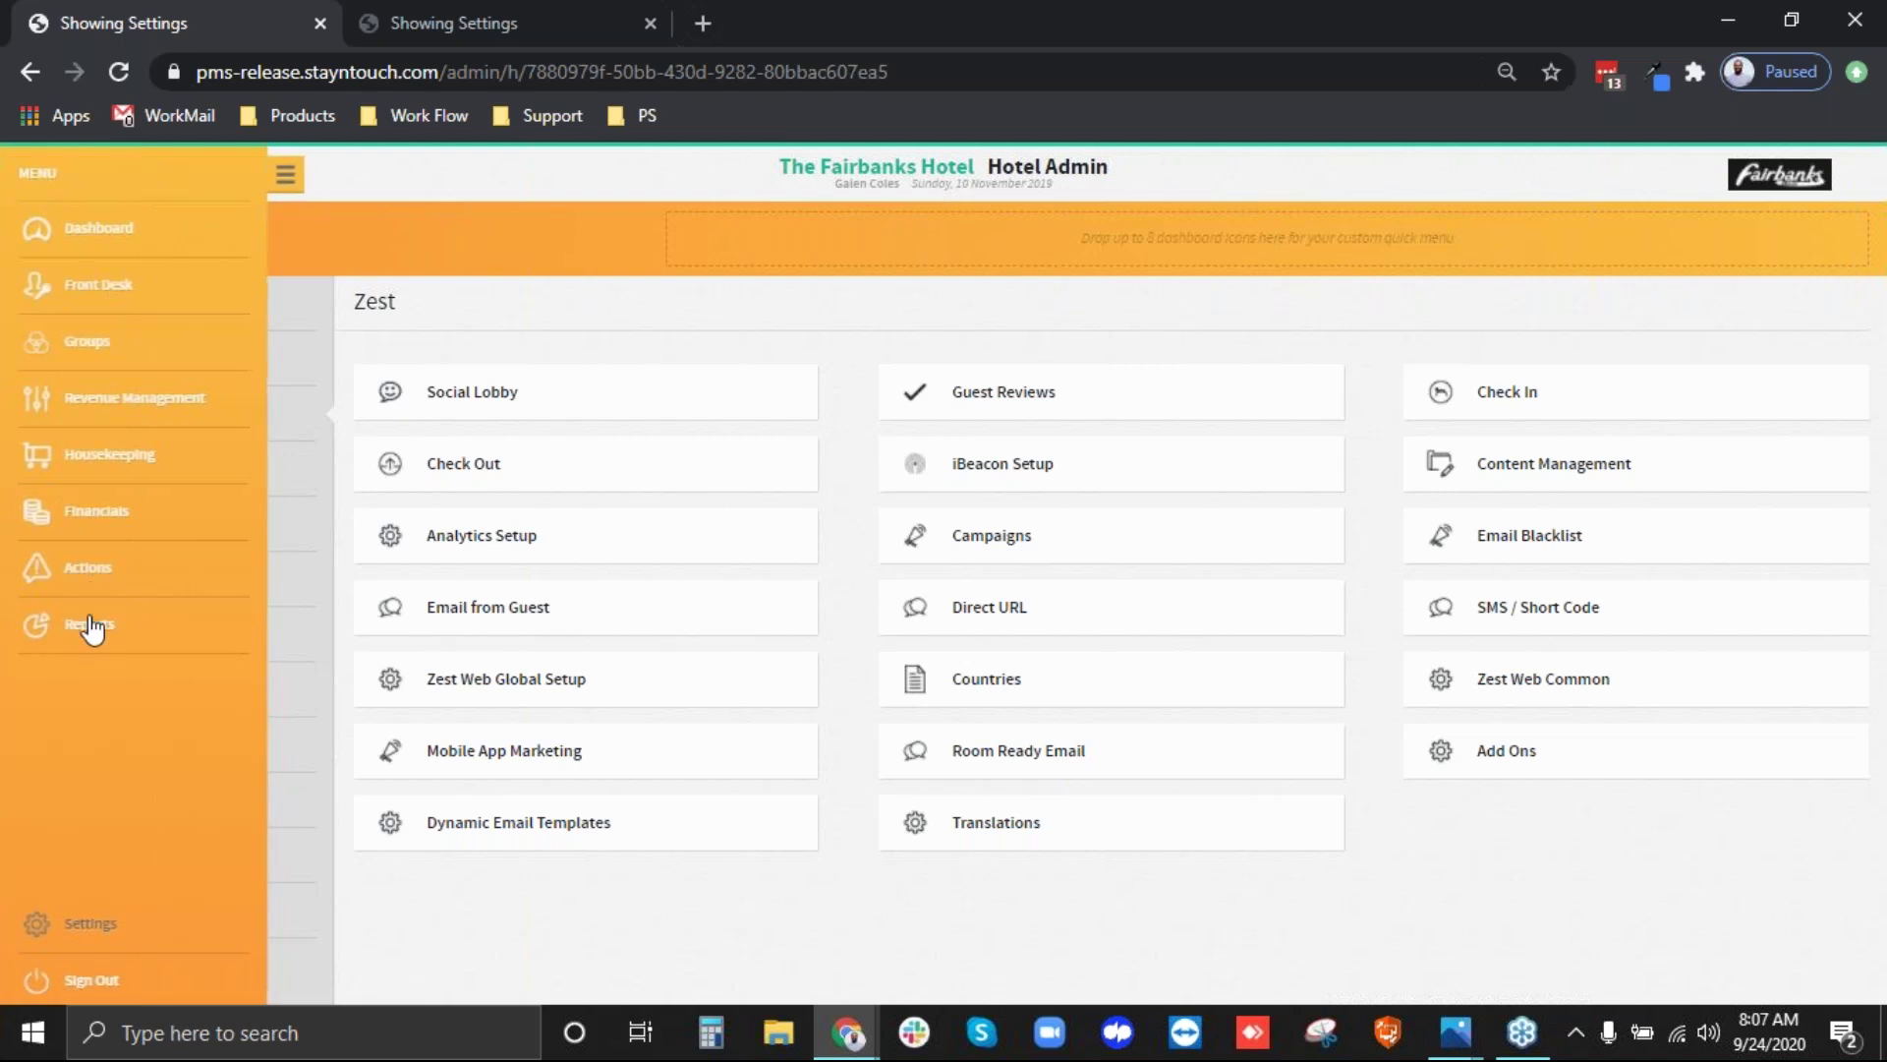
click(91, 625)
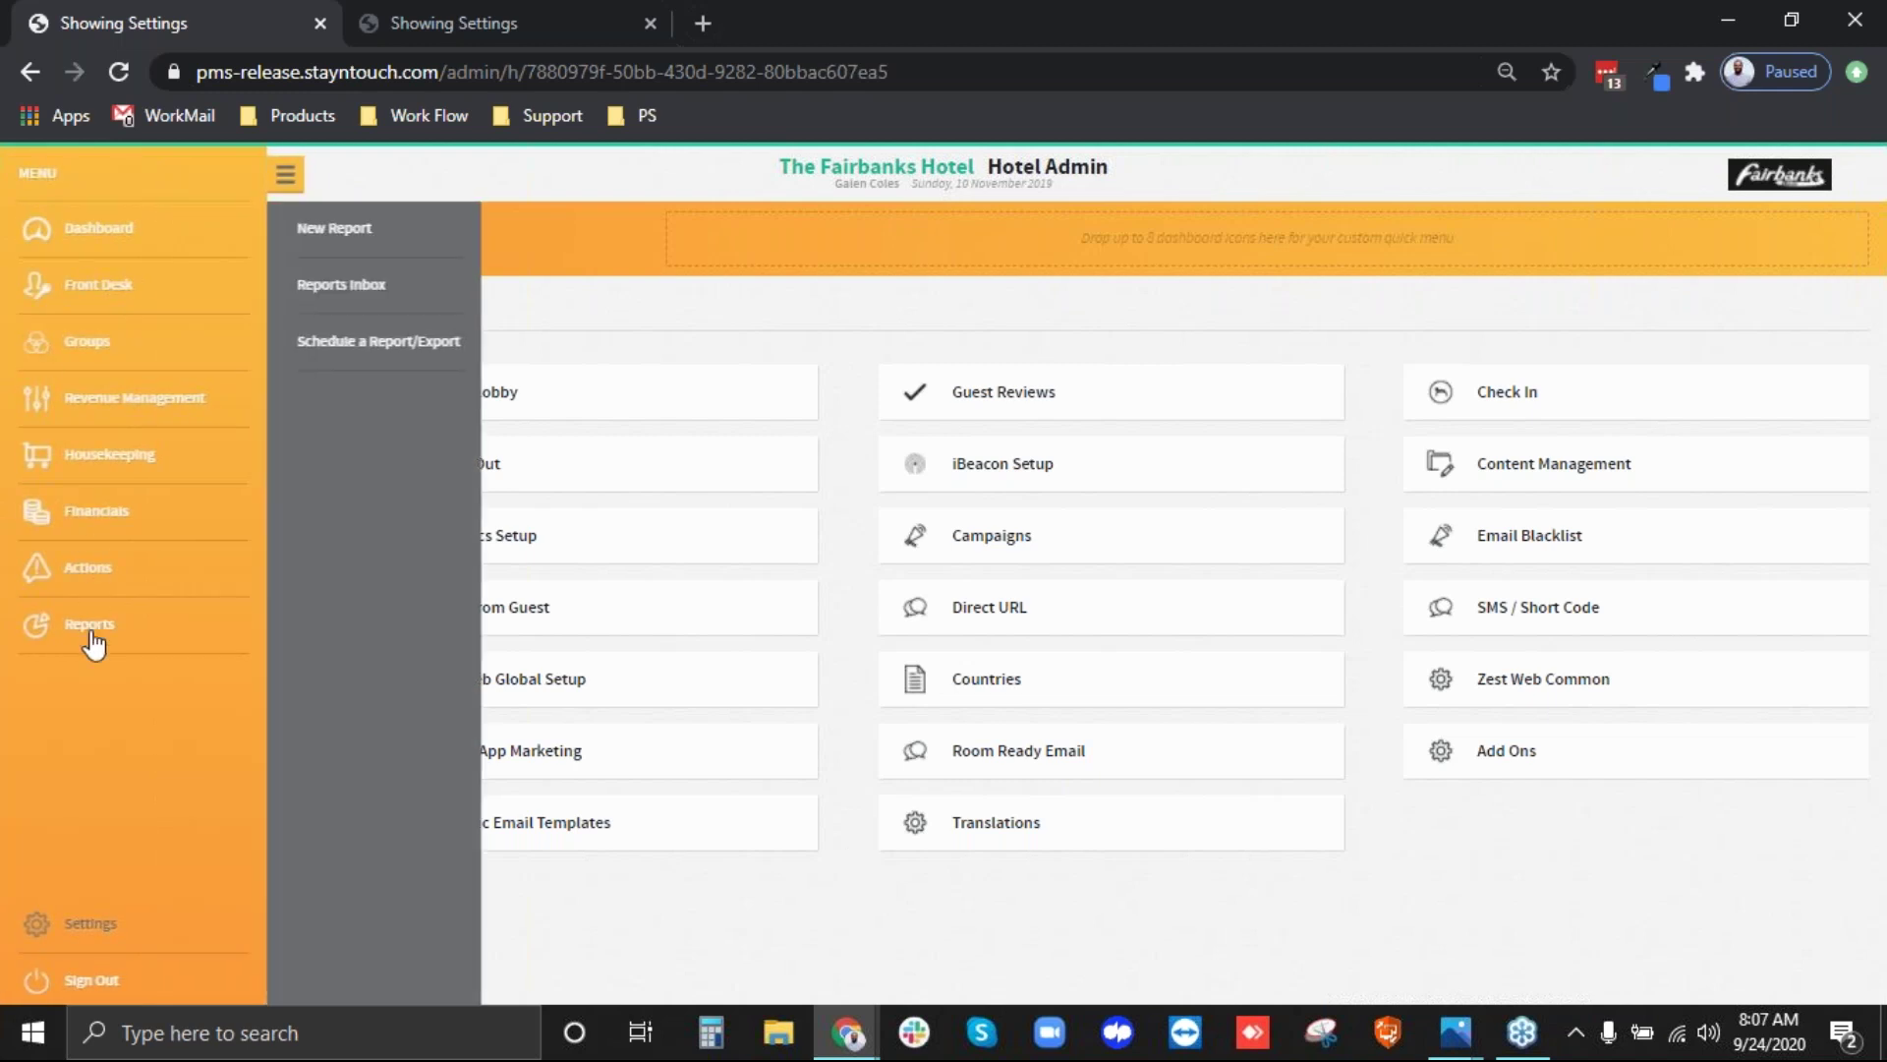
click(354, 339)
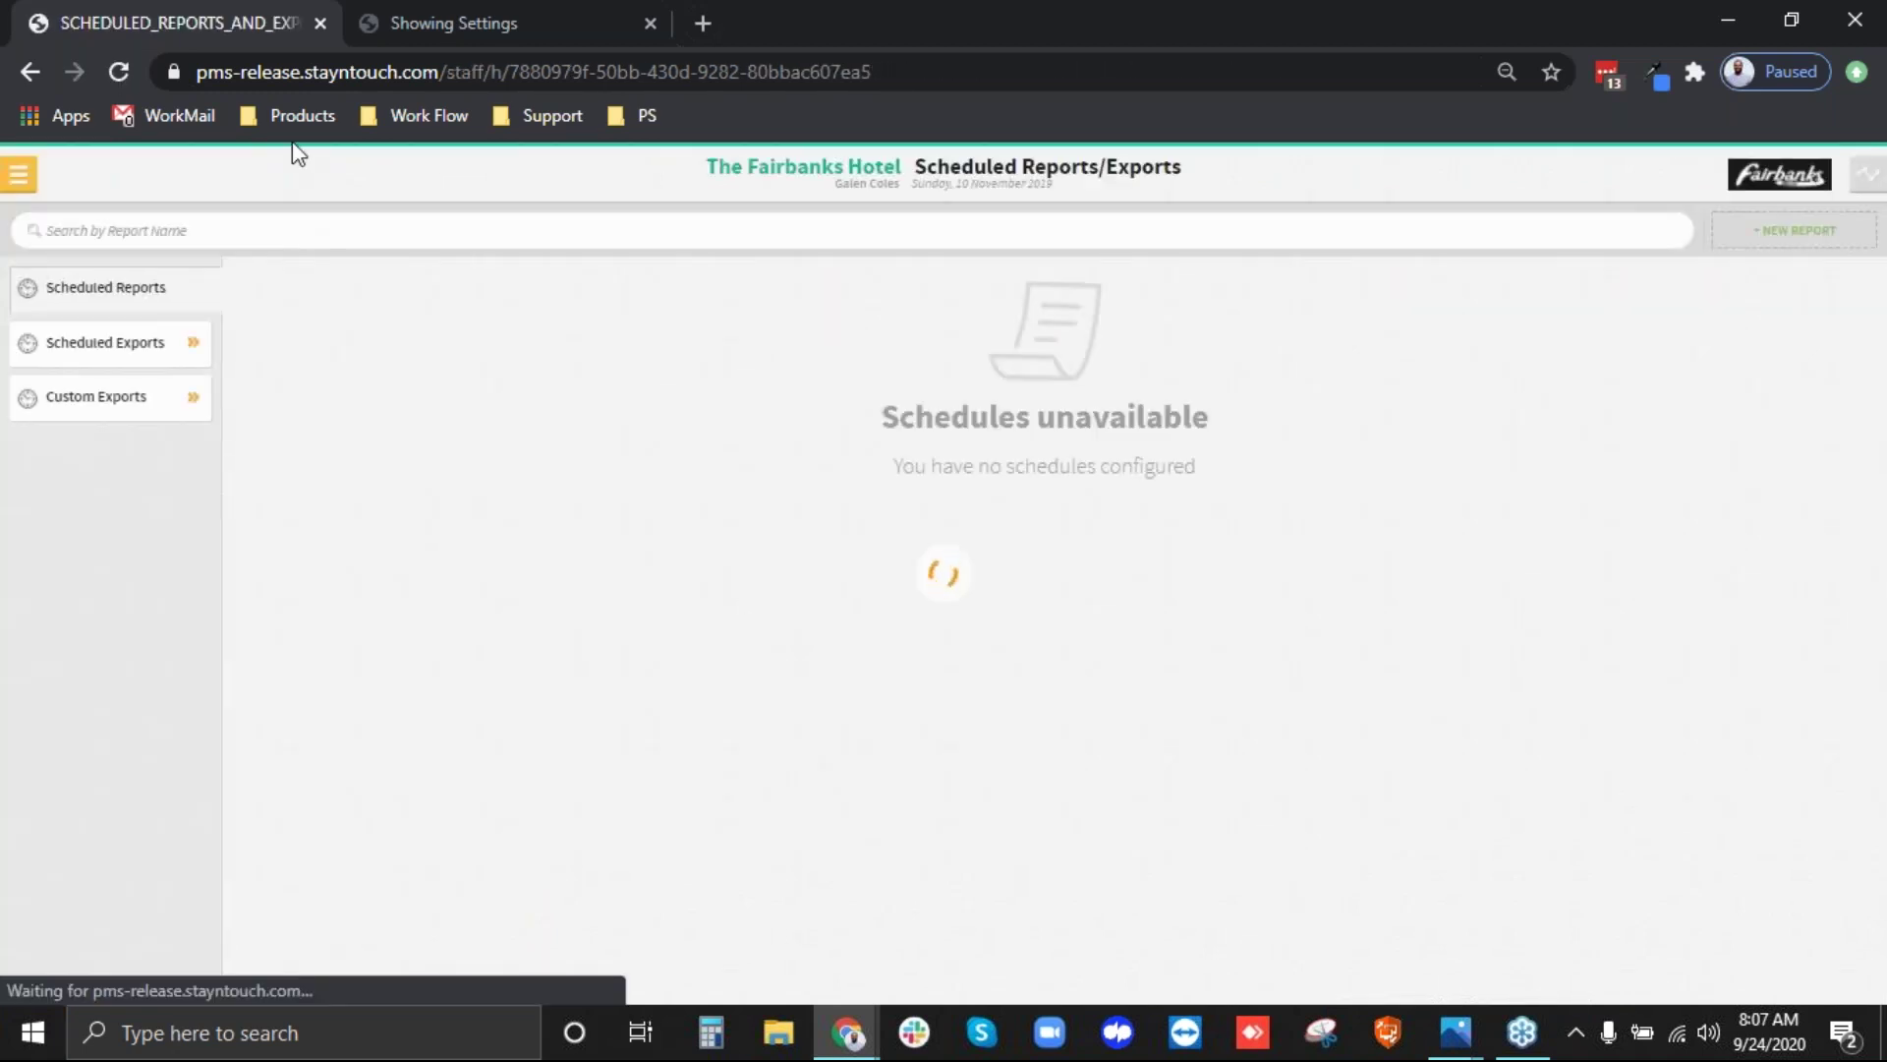
- Start a new scheduled report for A/R Aging and show its parameters, schedule details, repeat types and delivery methods
click(1784, 233)
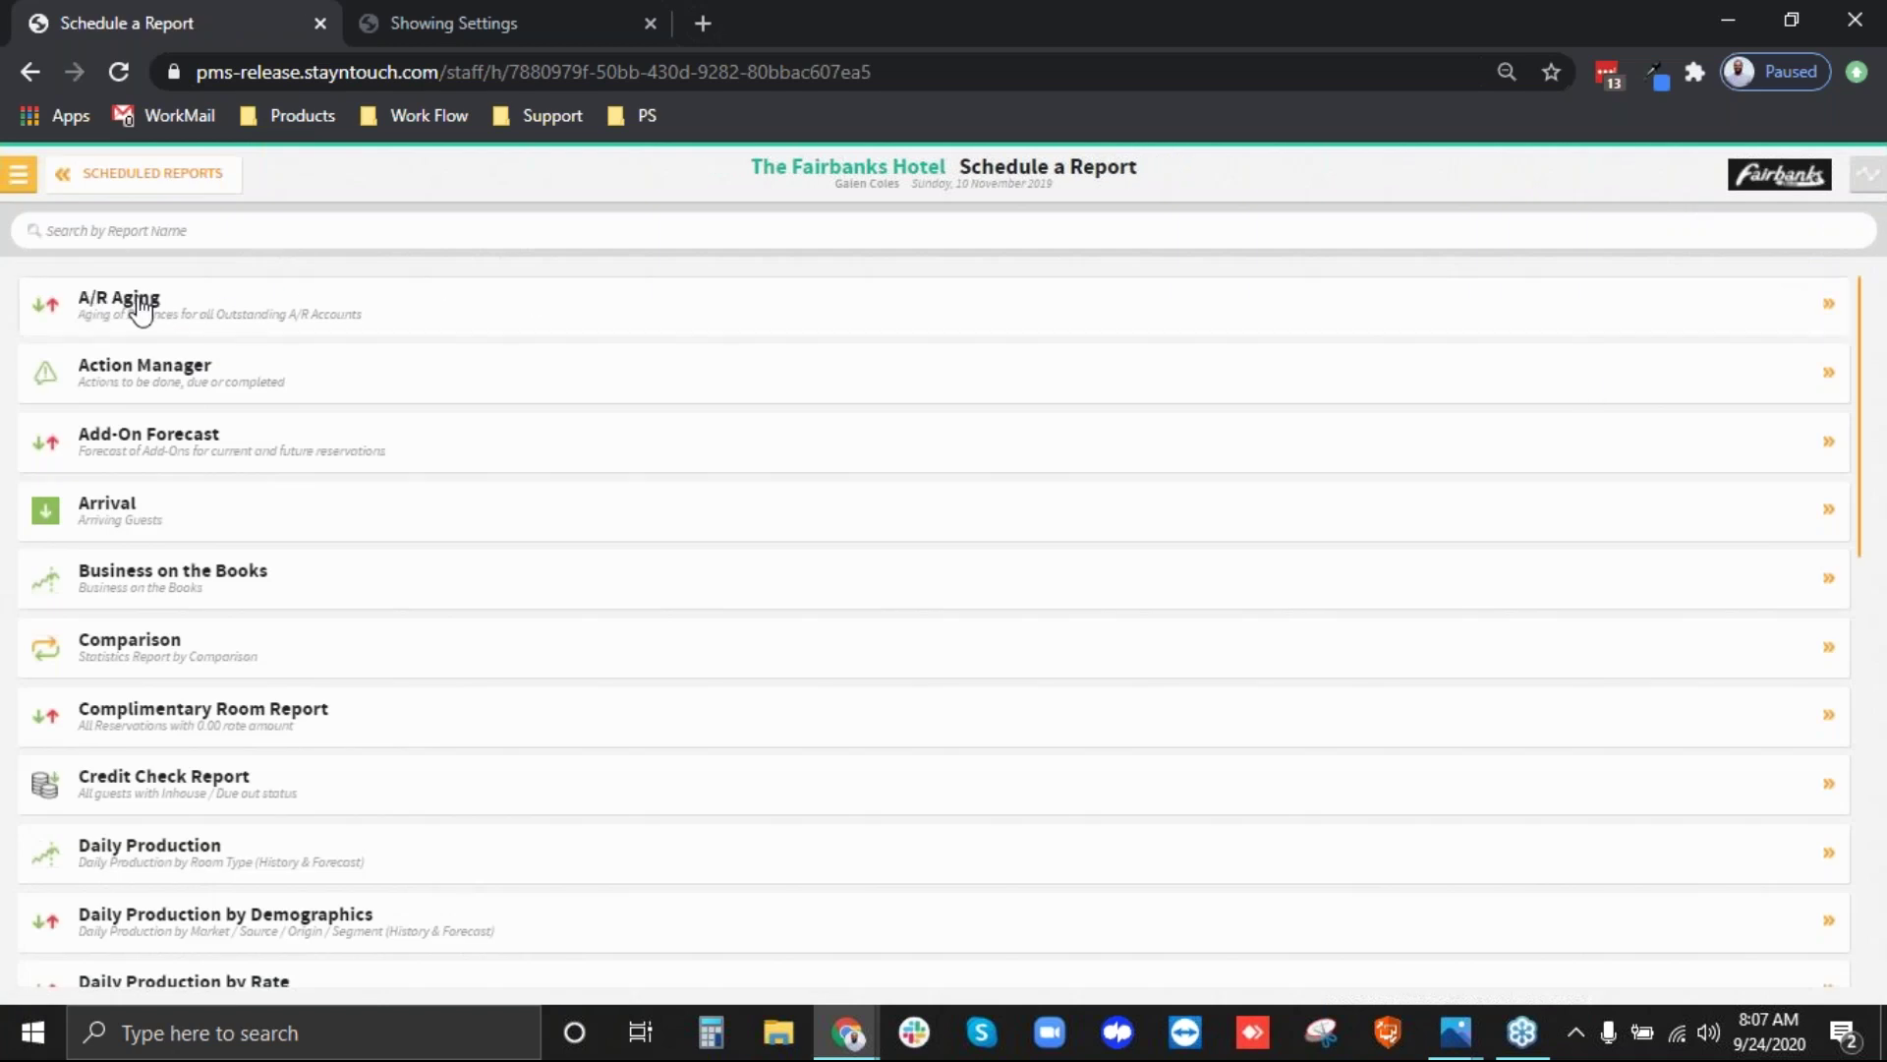
click(197, 315)
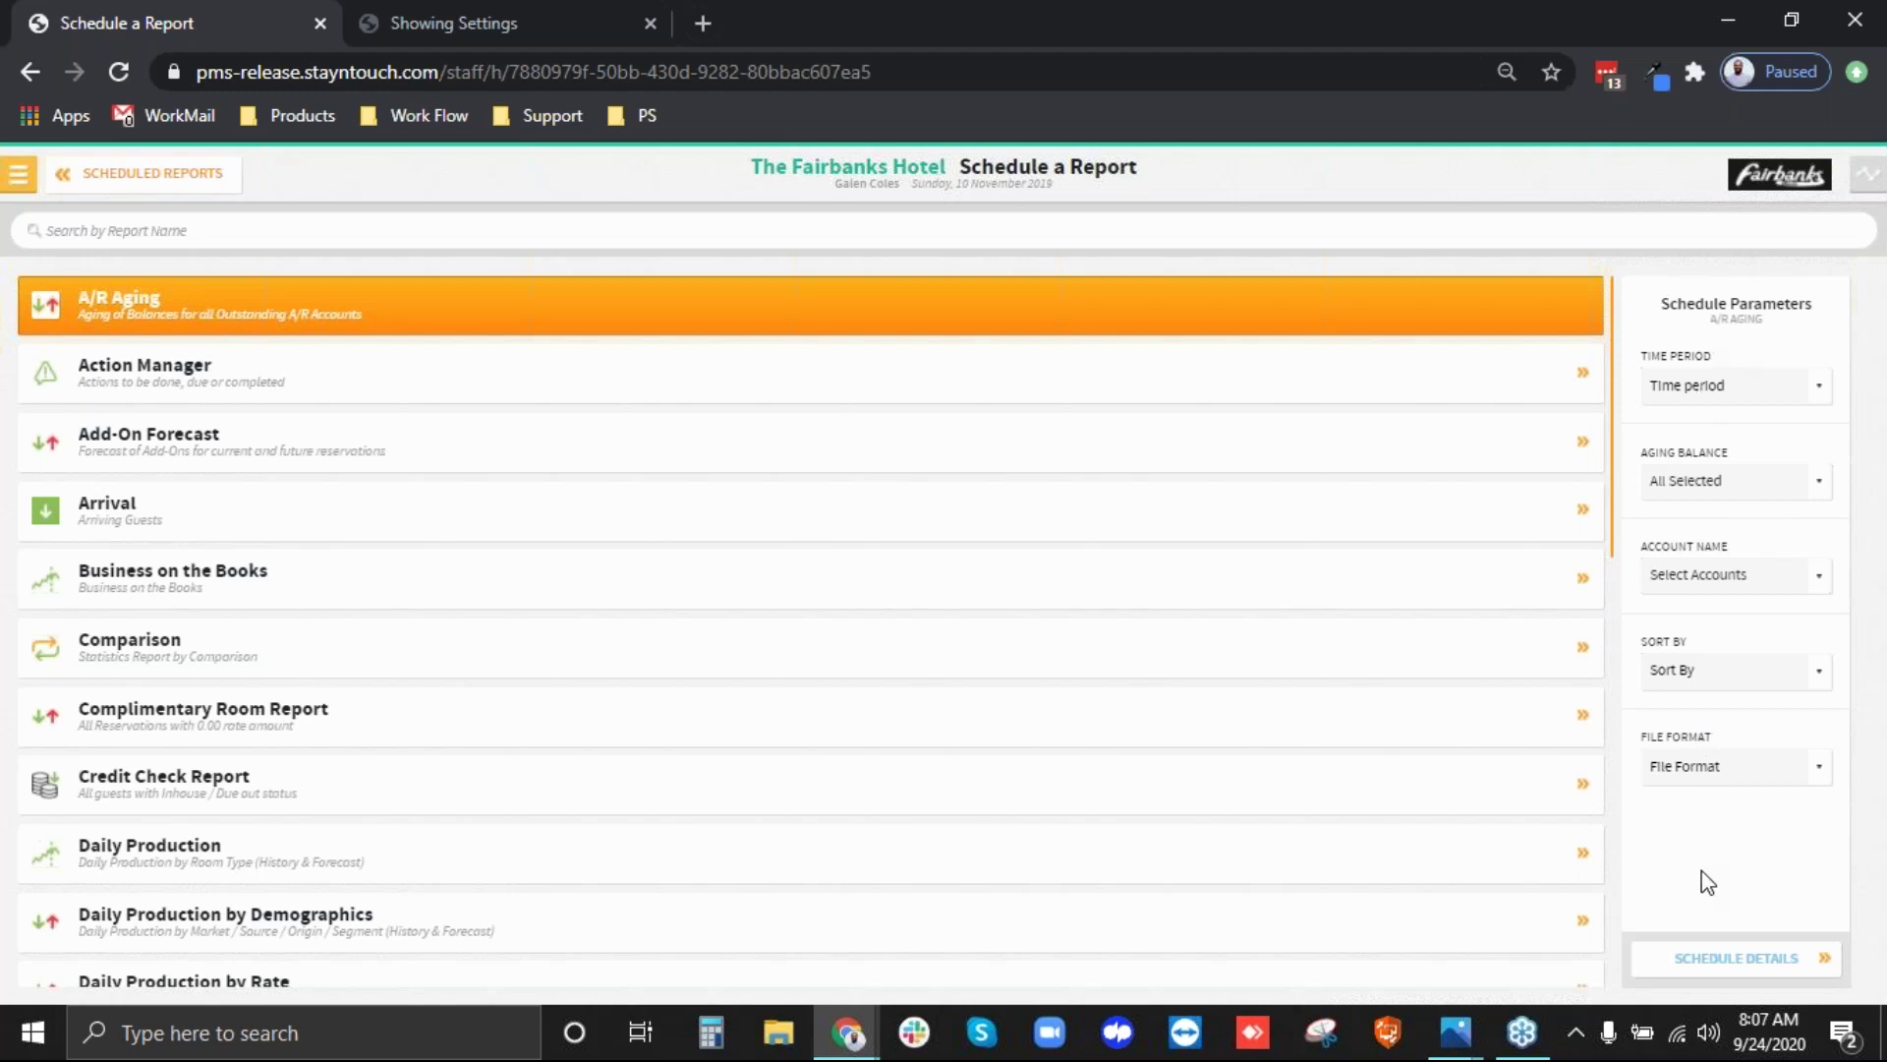
click(1710, 958)
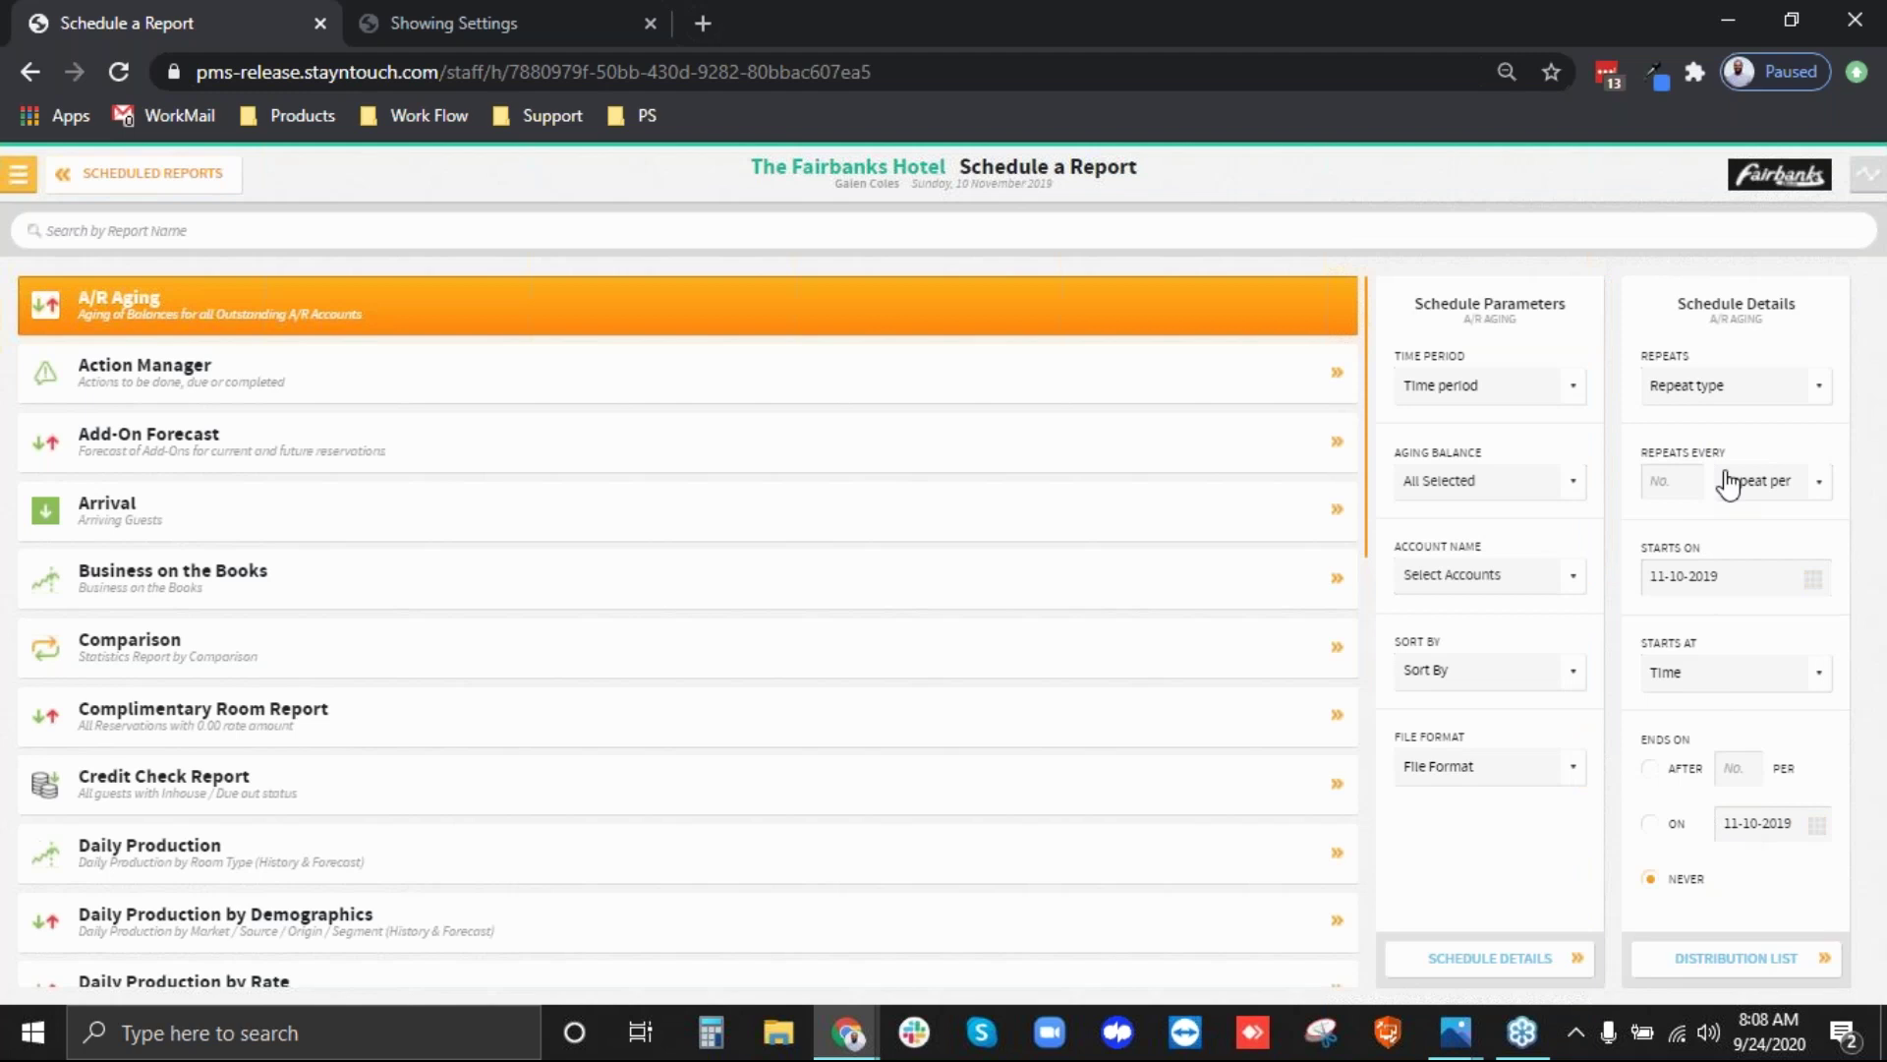
click(1720, 387)
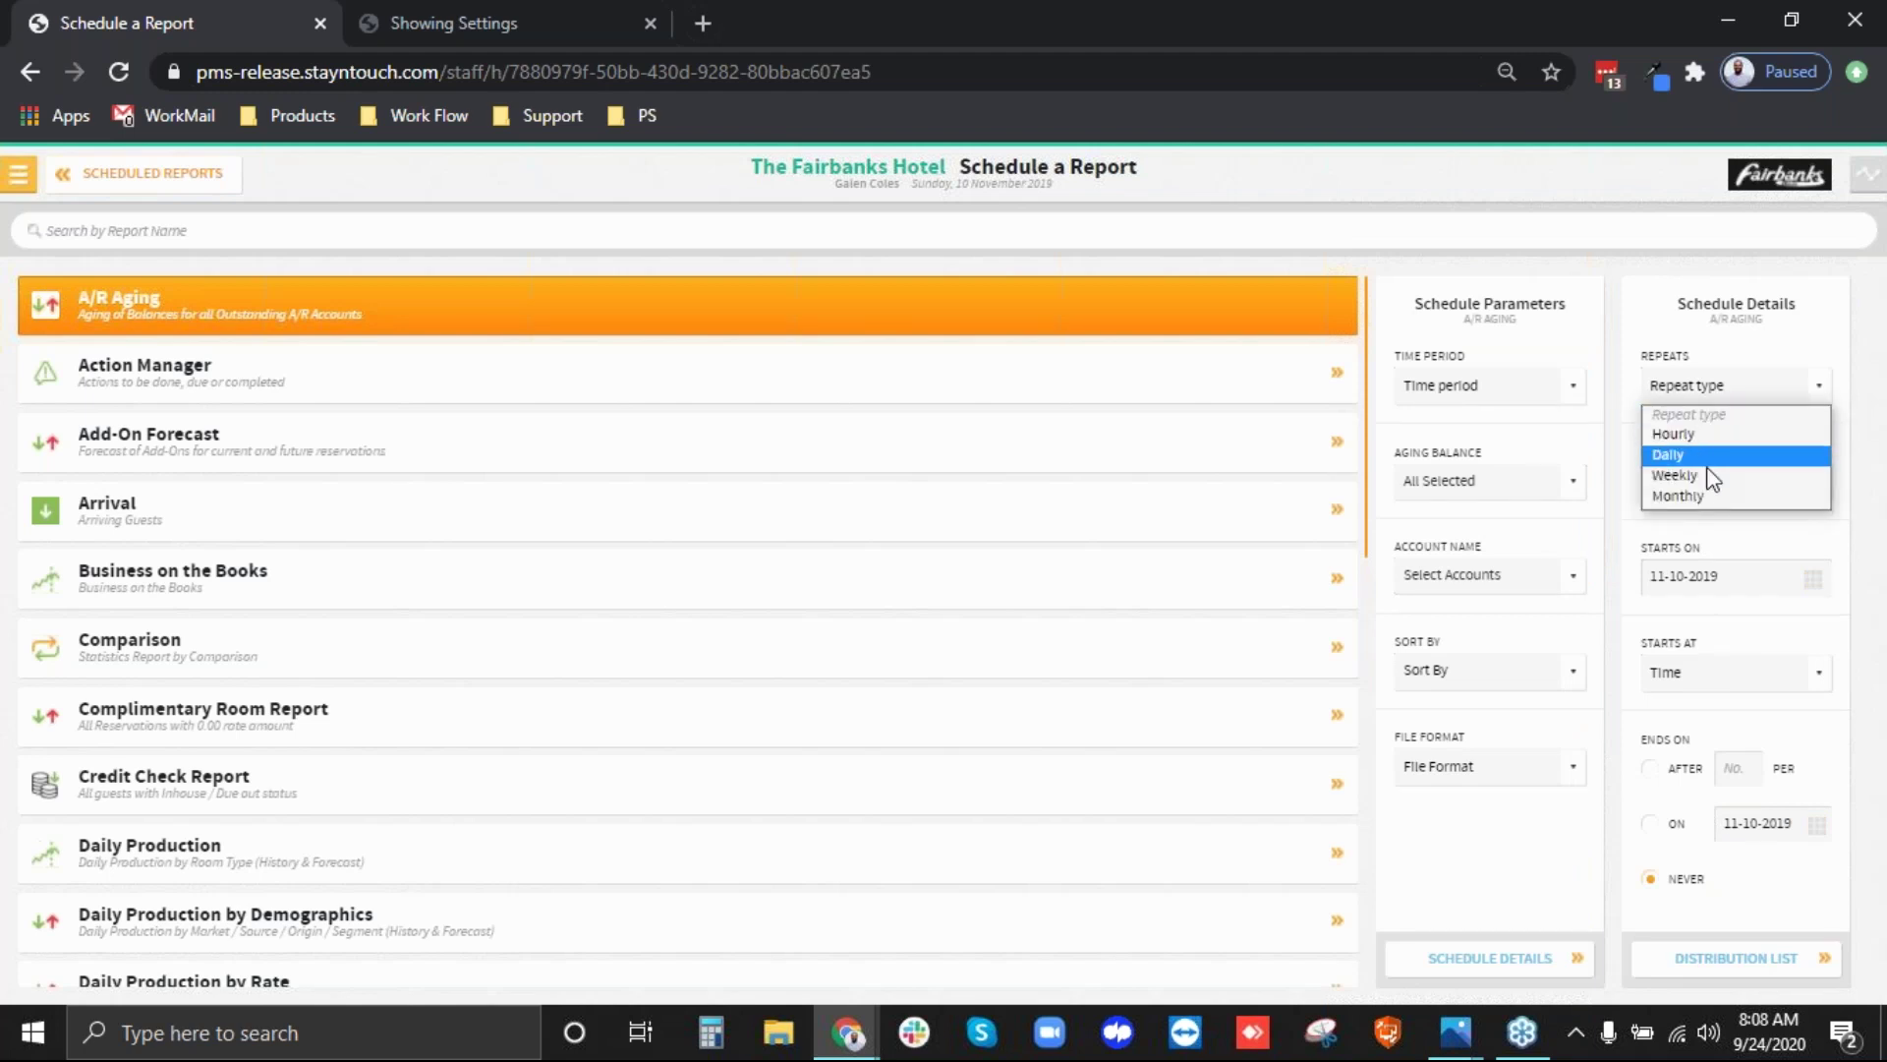
click(1728, 537)
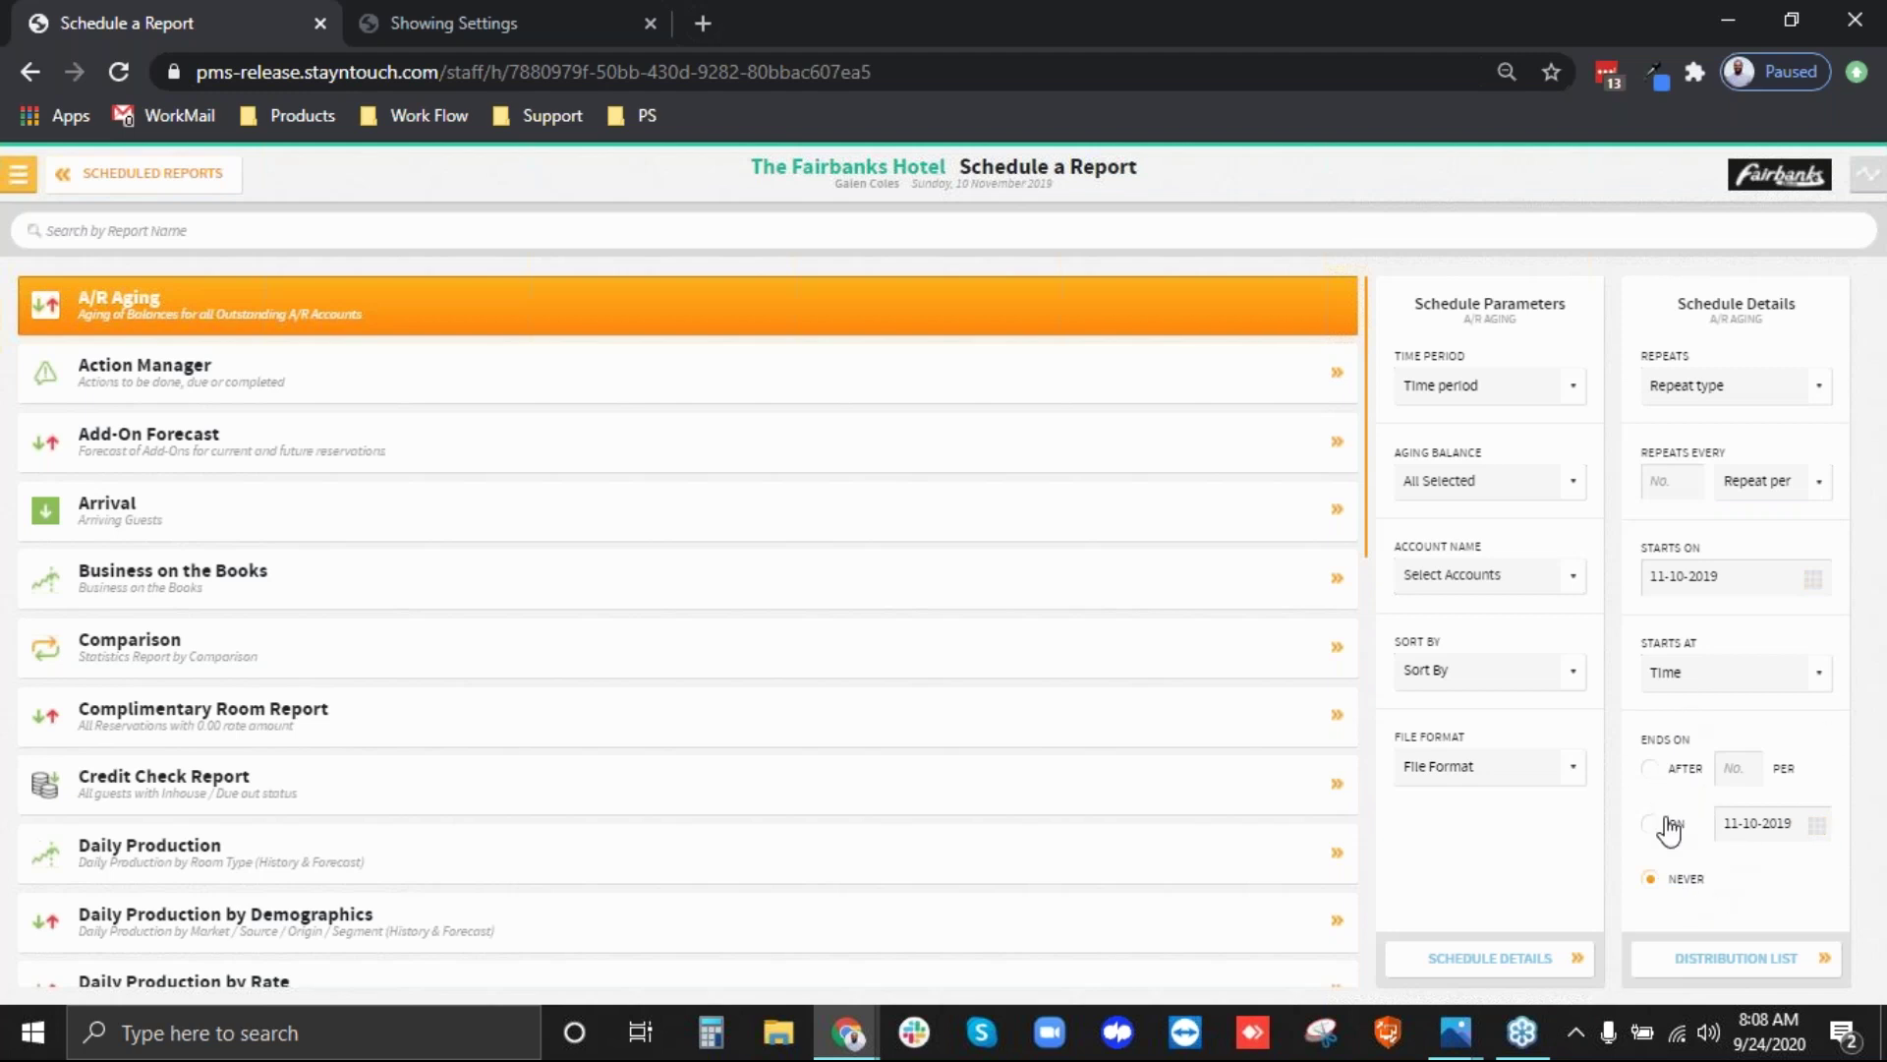
click(1716, 968)
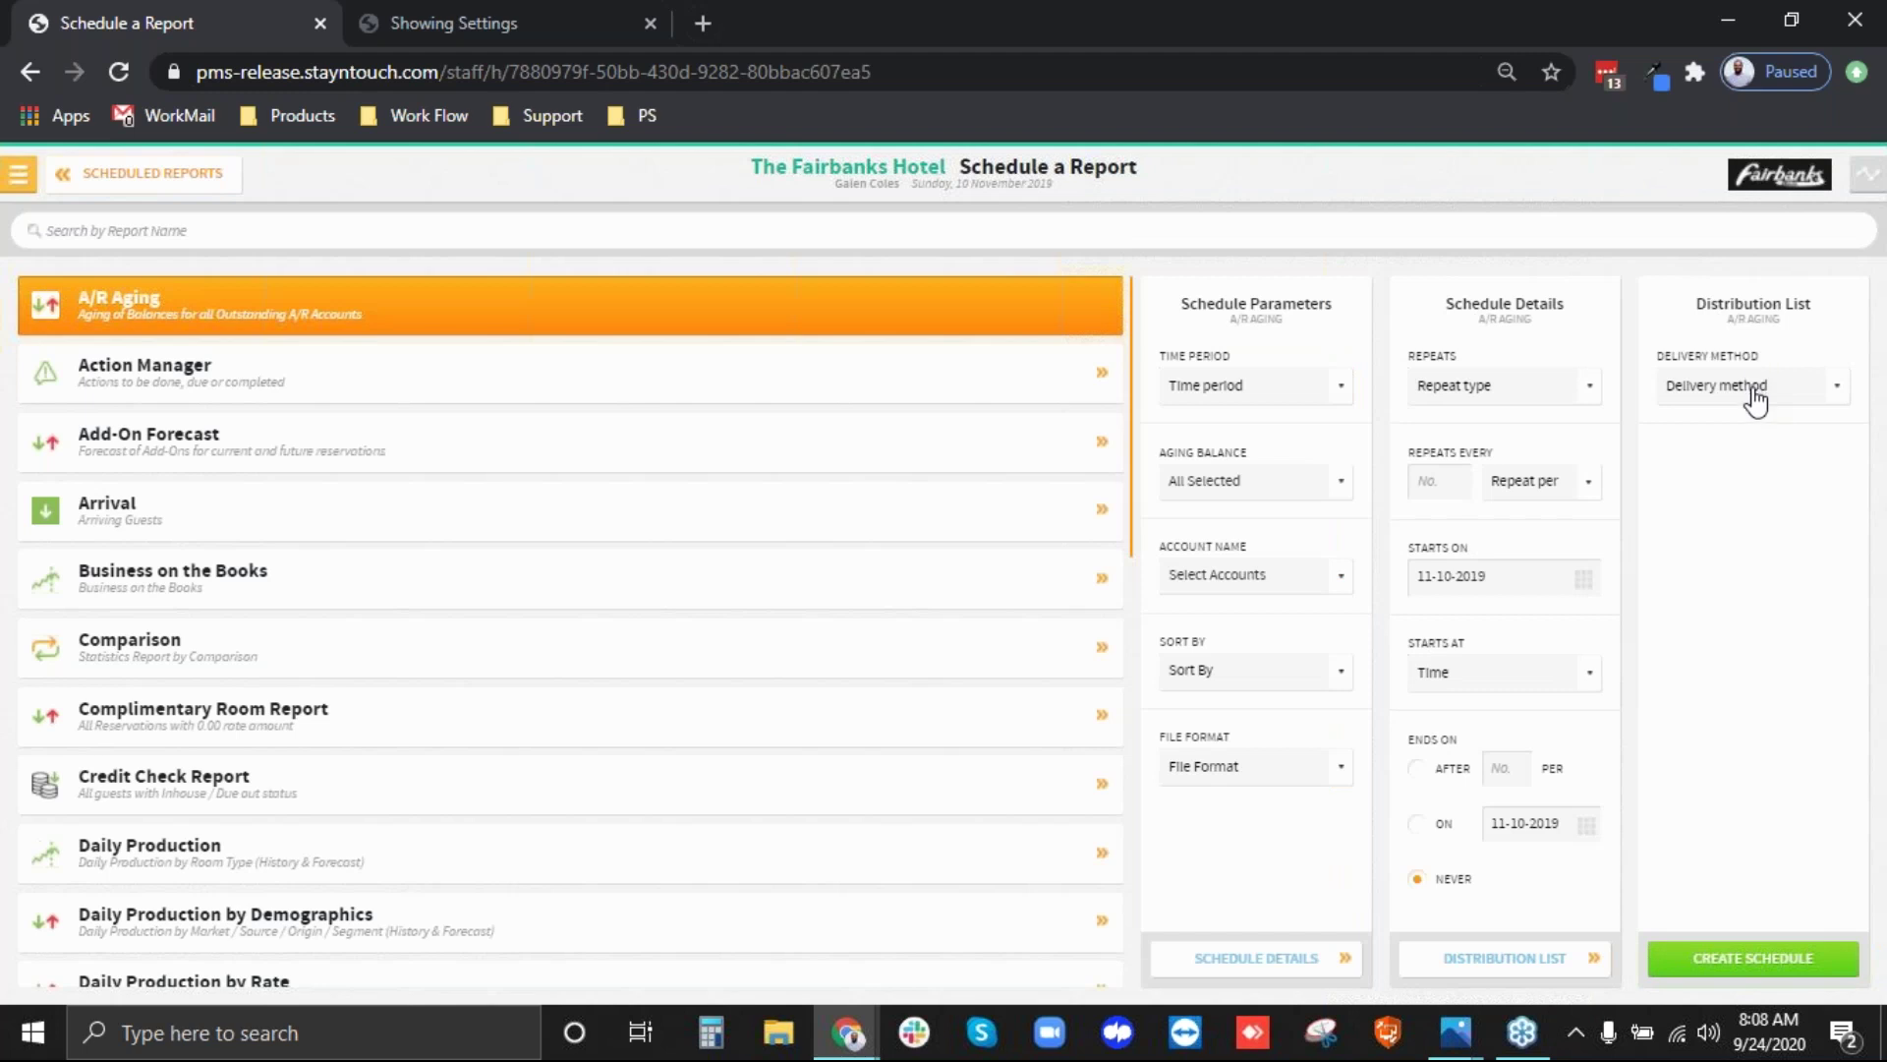
click(1752, 391)
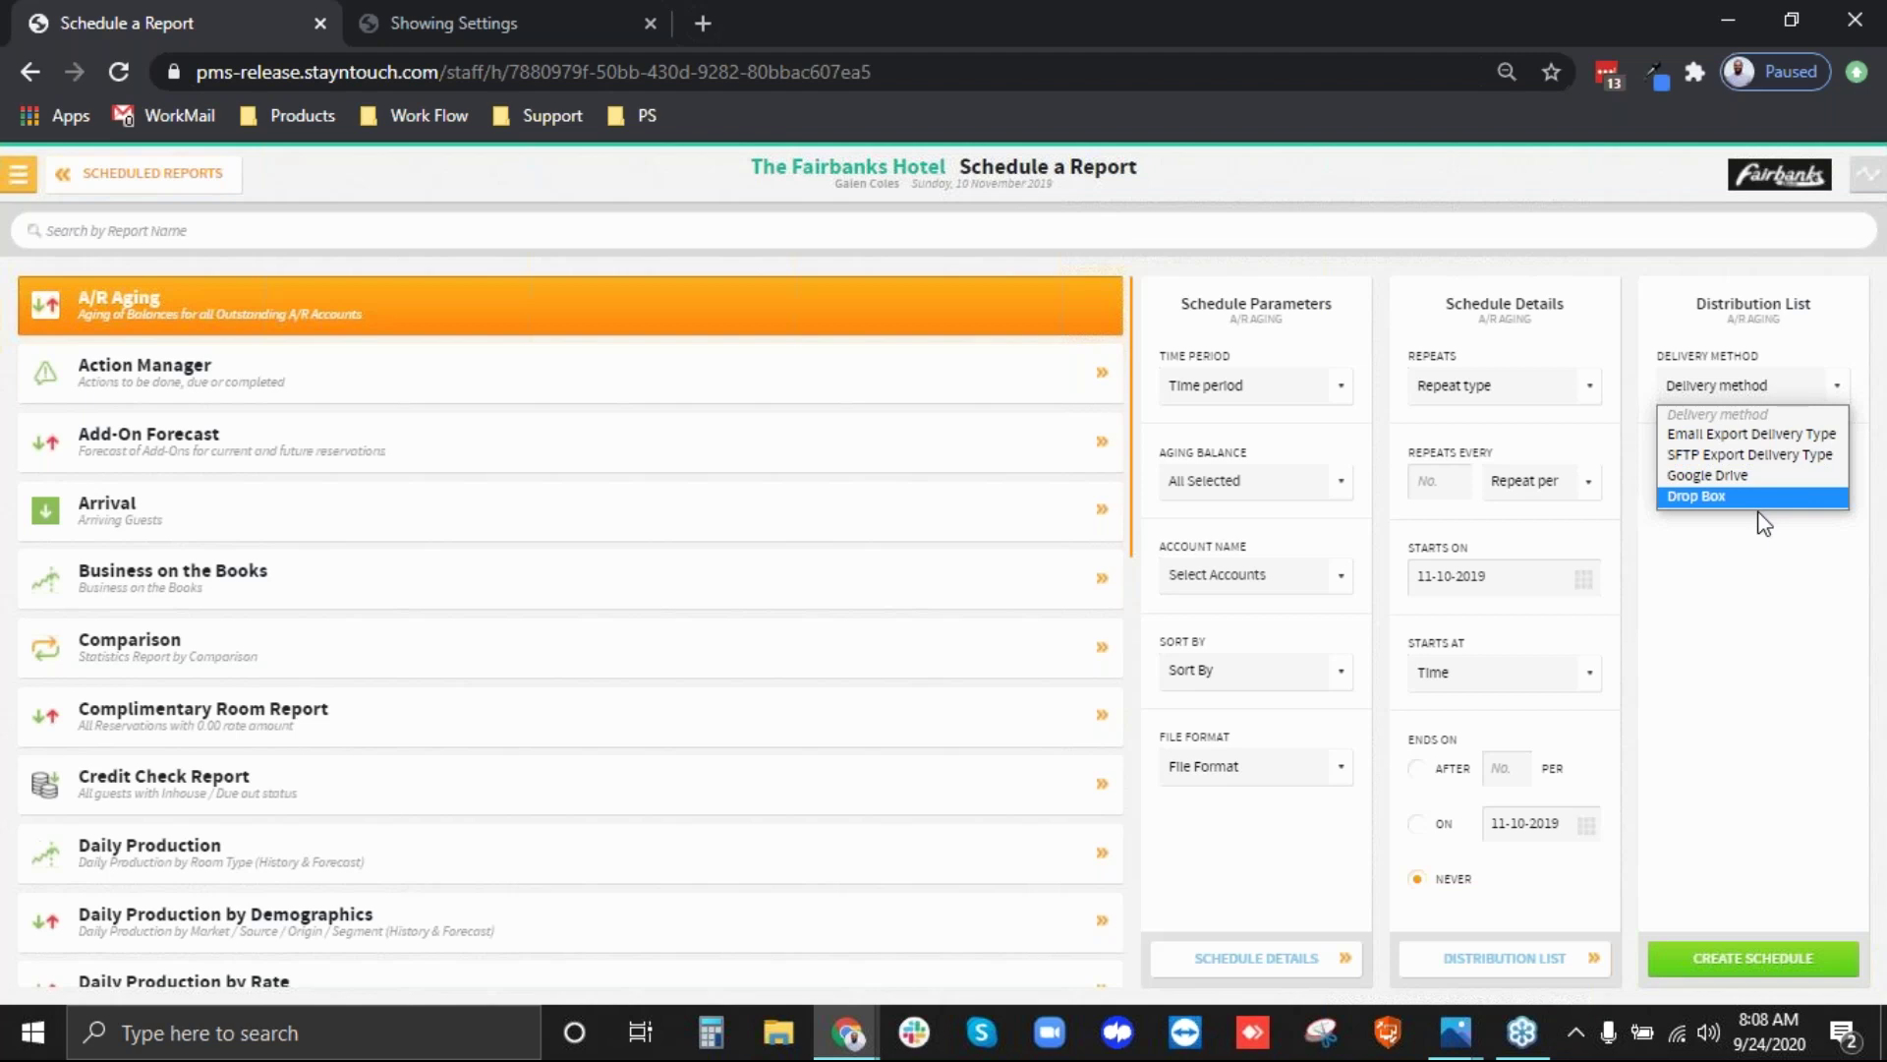
- Select the Complimentary Room Report and show its schedule details and delivery method options
click(306, 733)
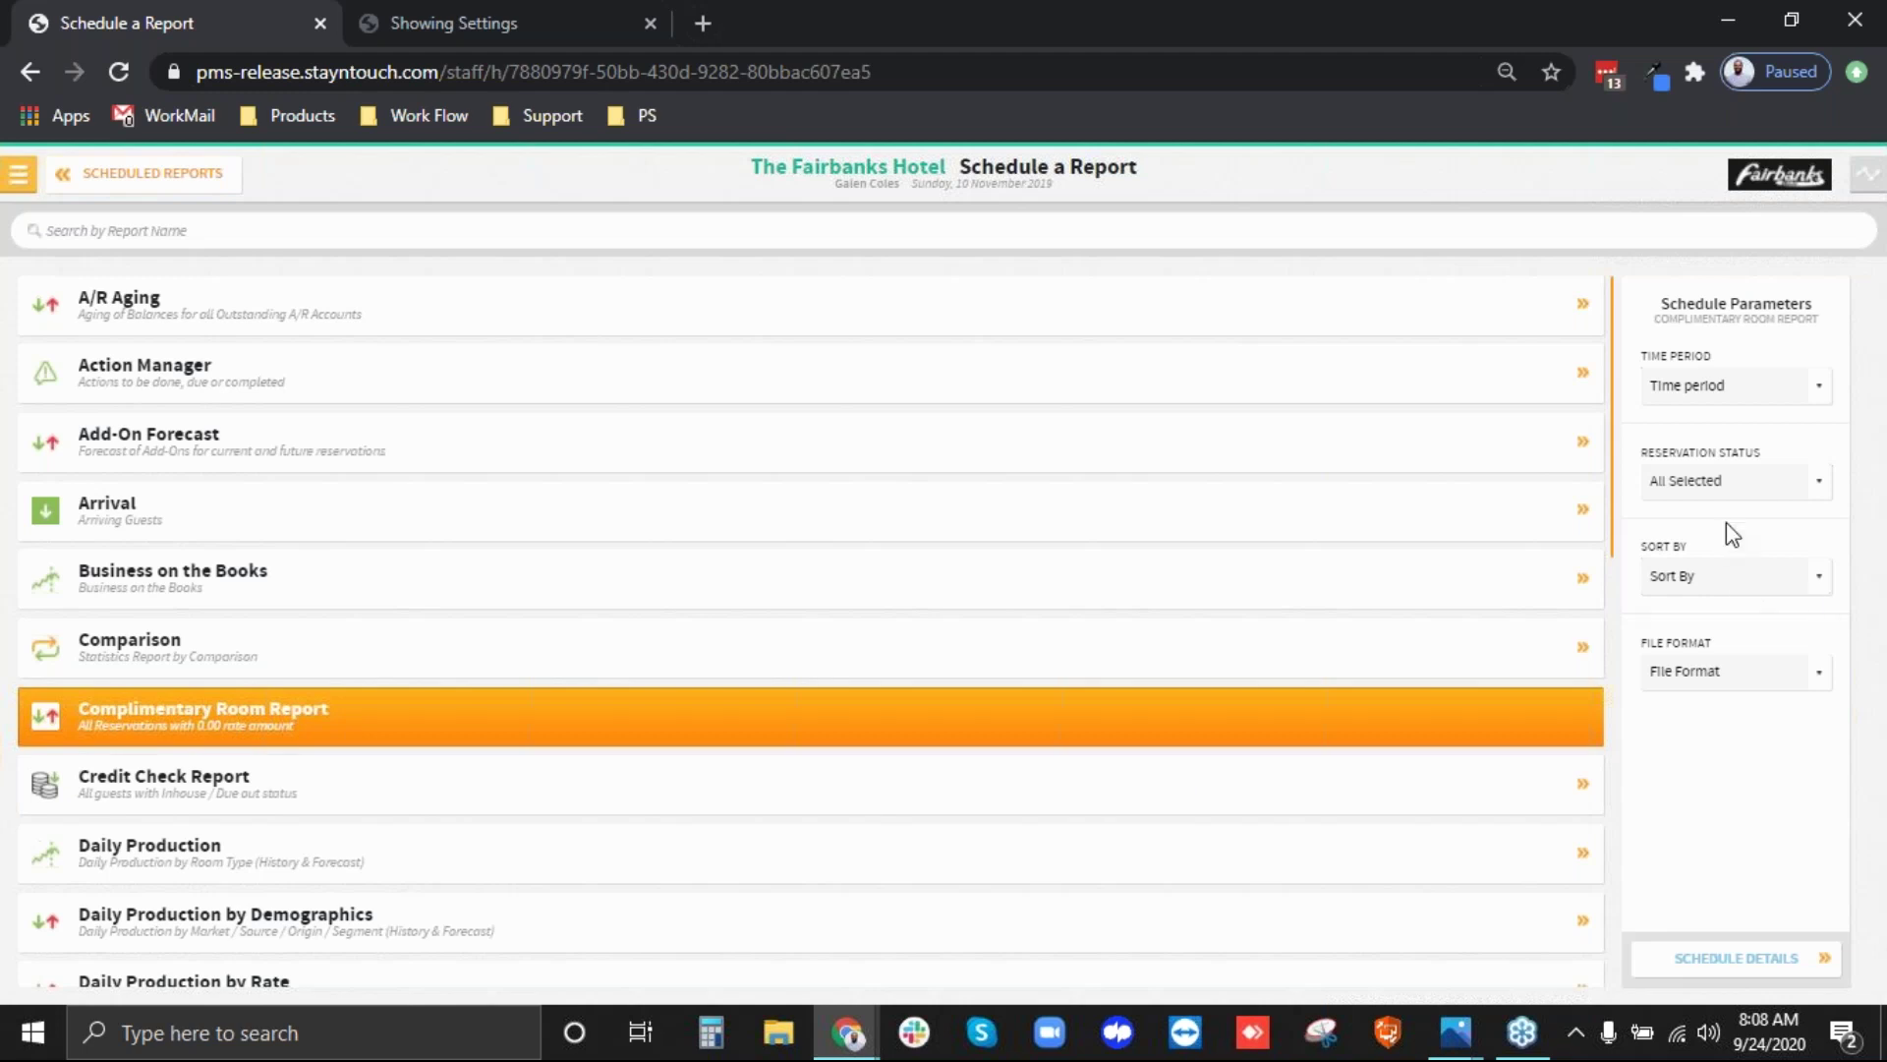
click(1710, 969)
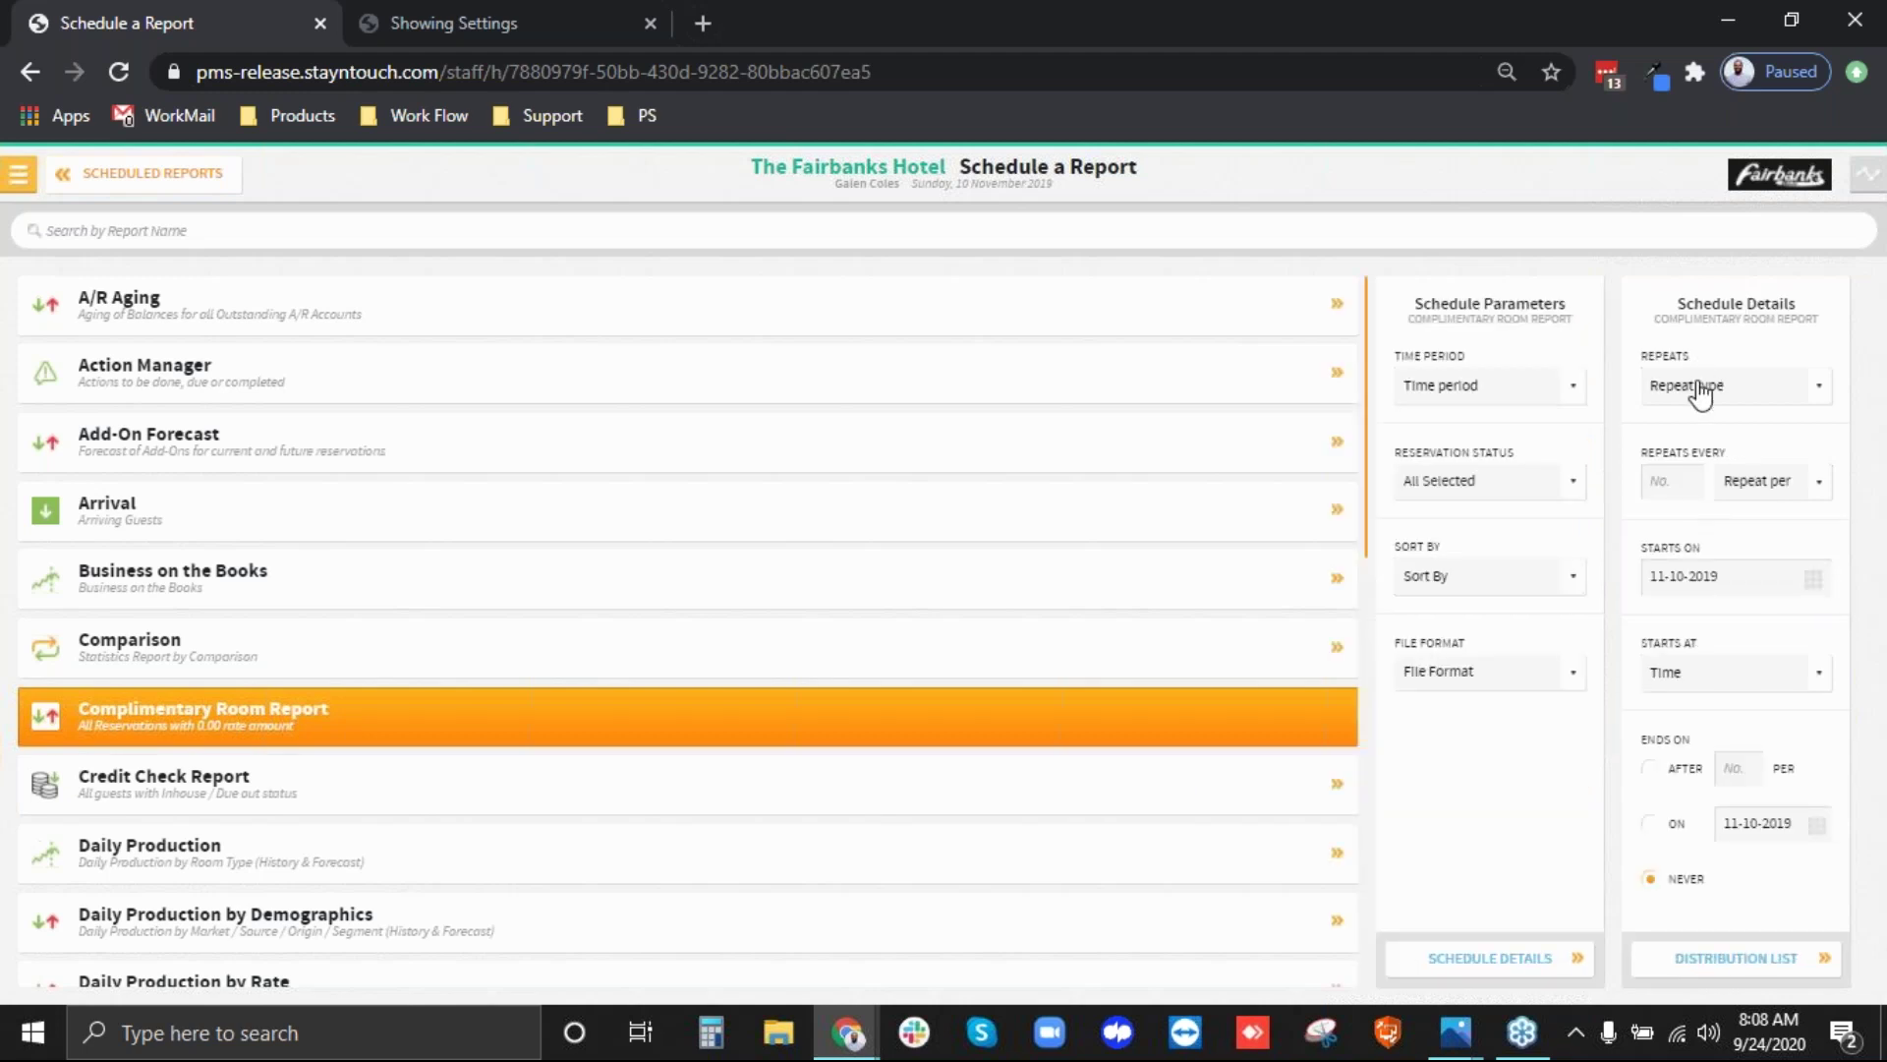
click(1723, 968)
click(1730, 385)
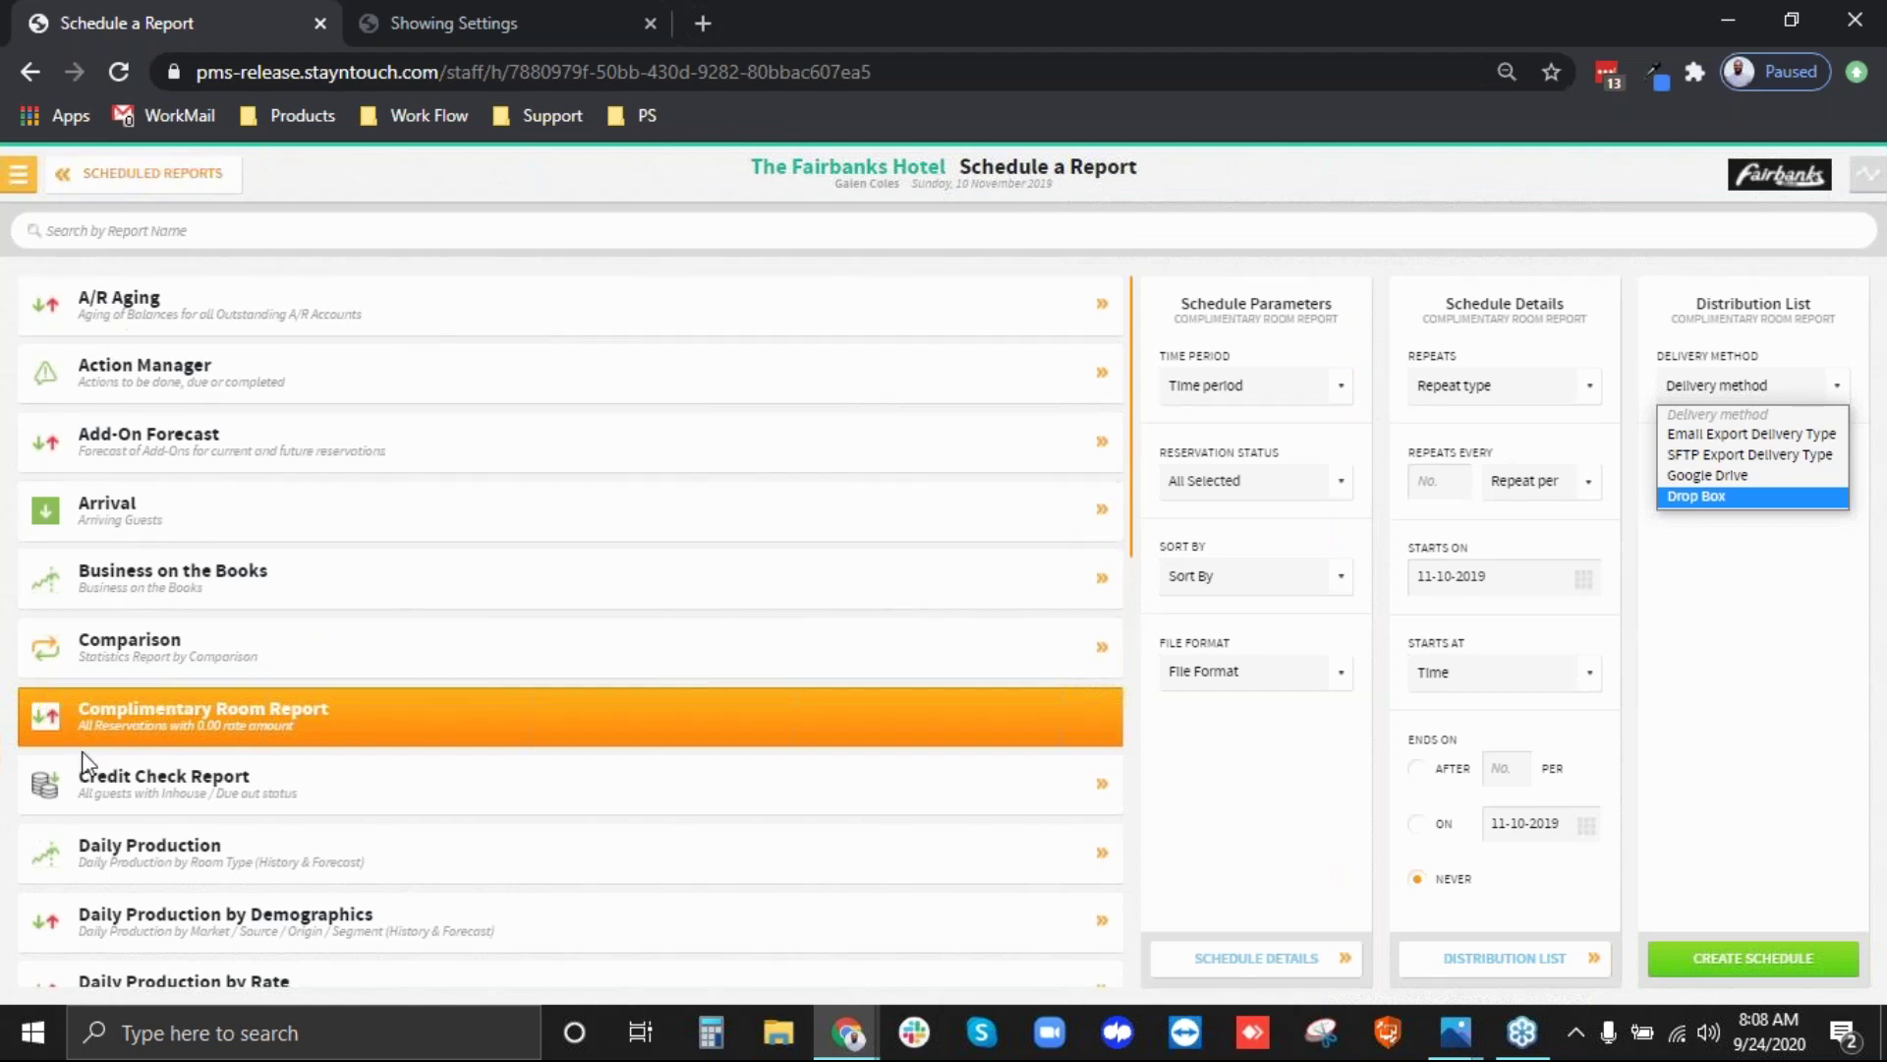
- Return to the scheduled reports list and examine the settings of the existing Arrival schedule
click(190, 209)
click(152, 174)
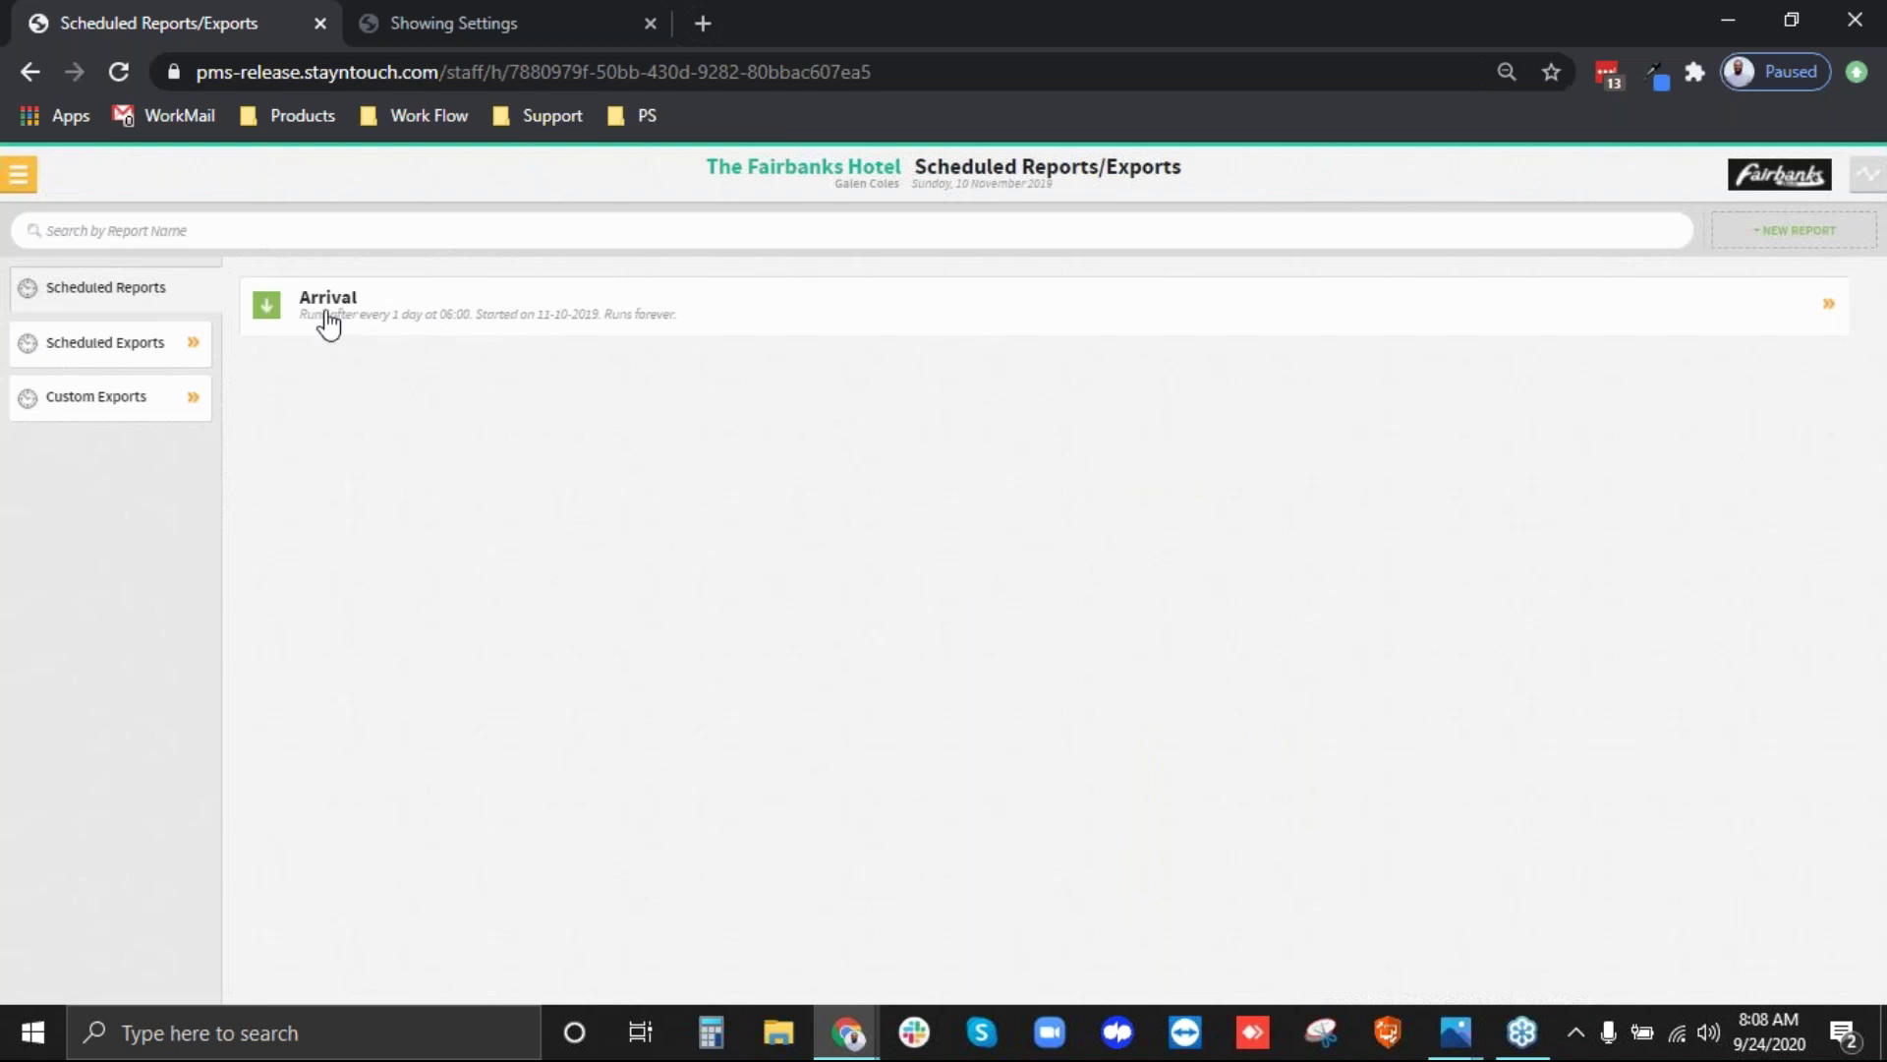
click(416, 311)
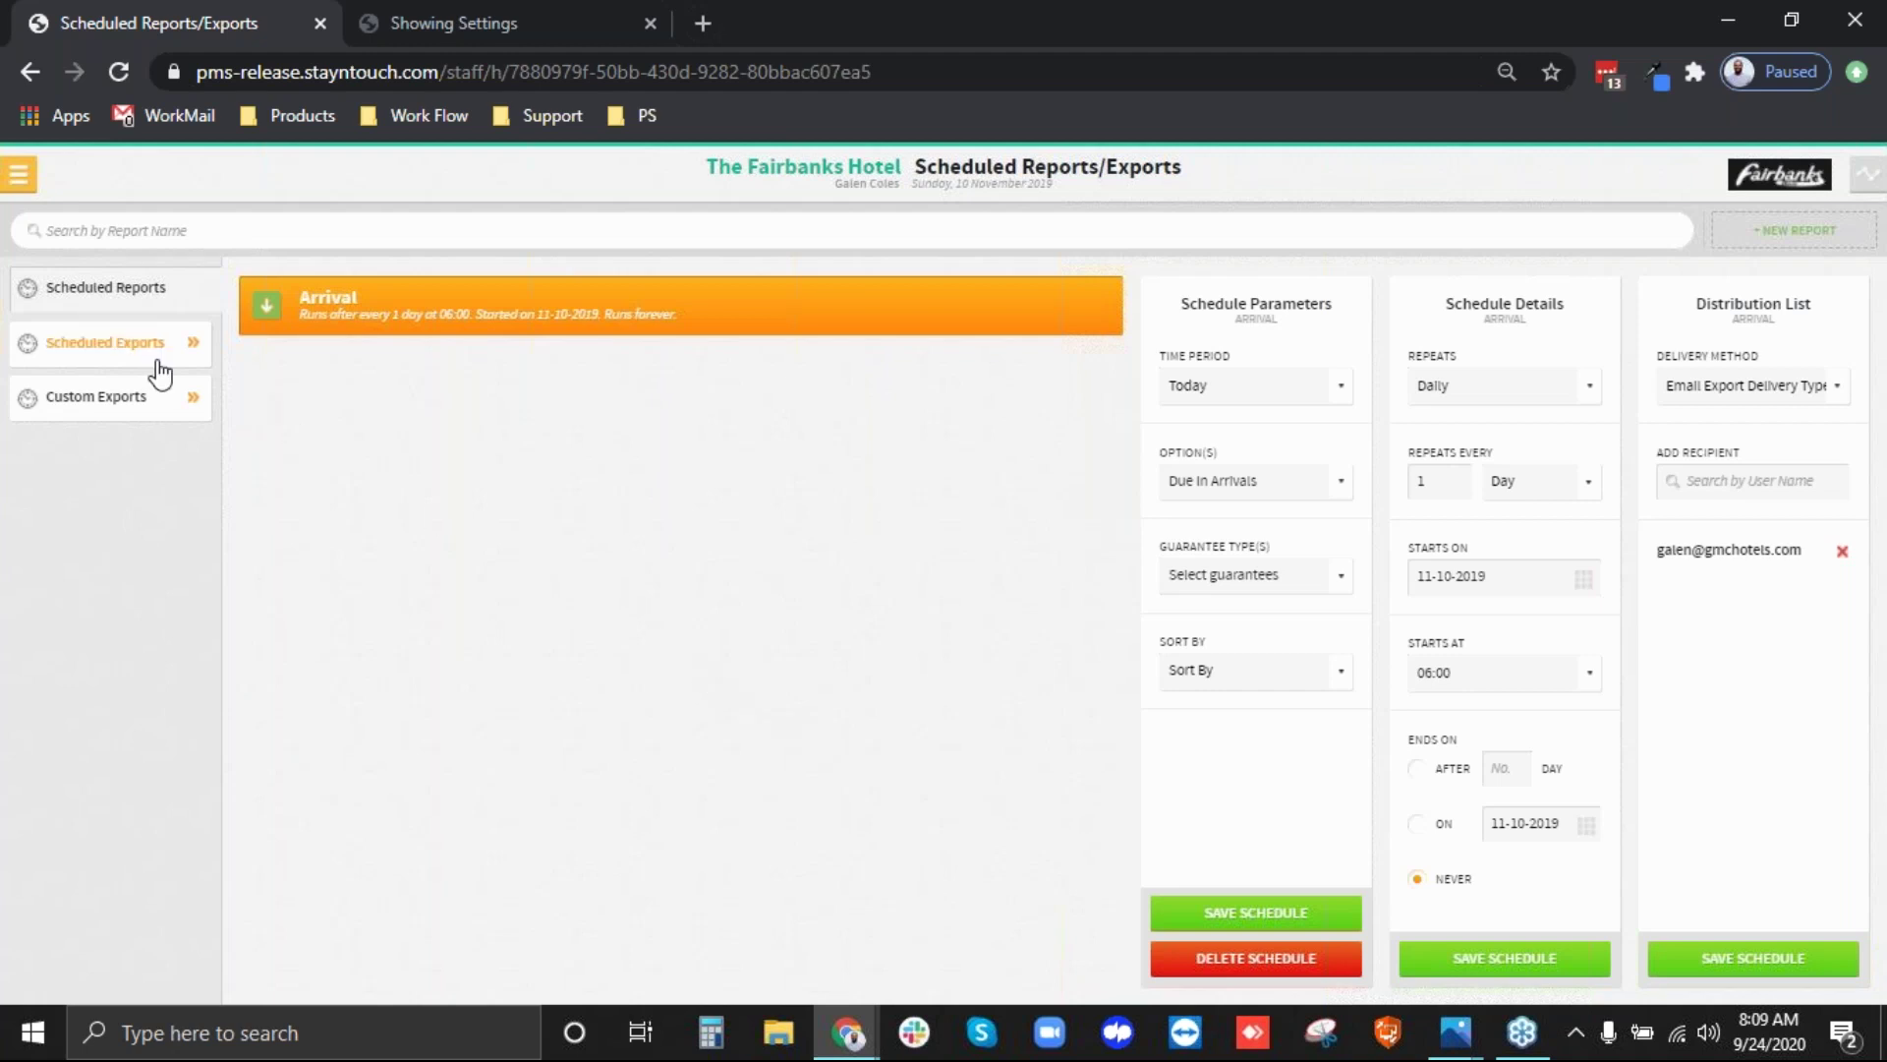
- Go to the scheduled exports and show the export types available for a new export
click(103, 353)
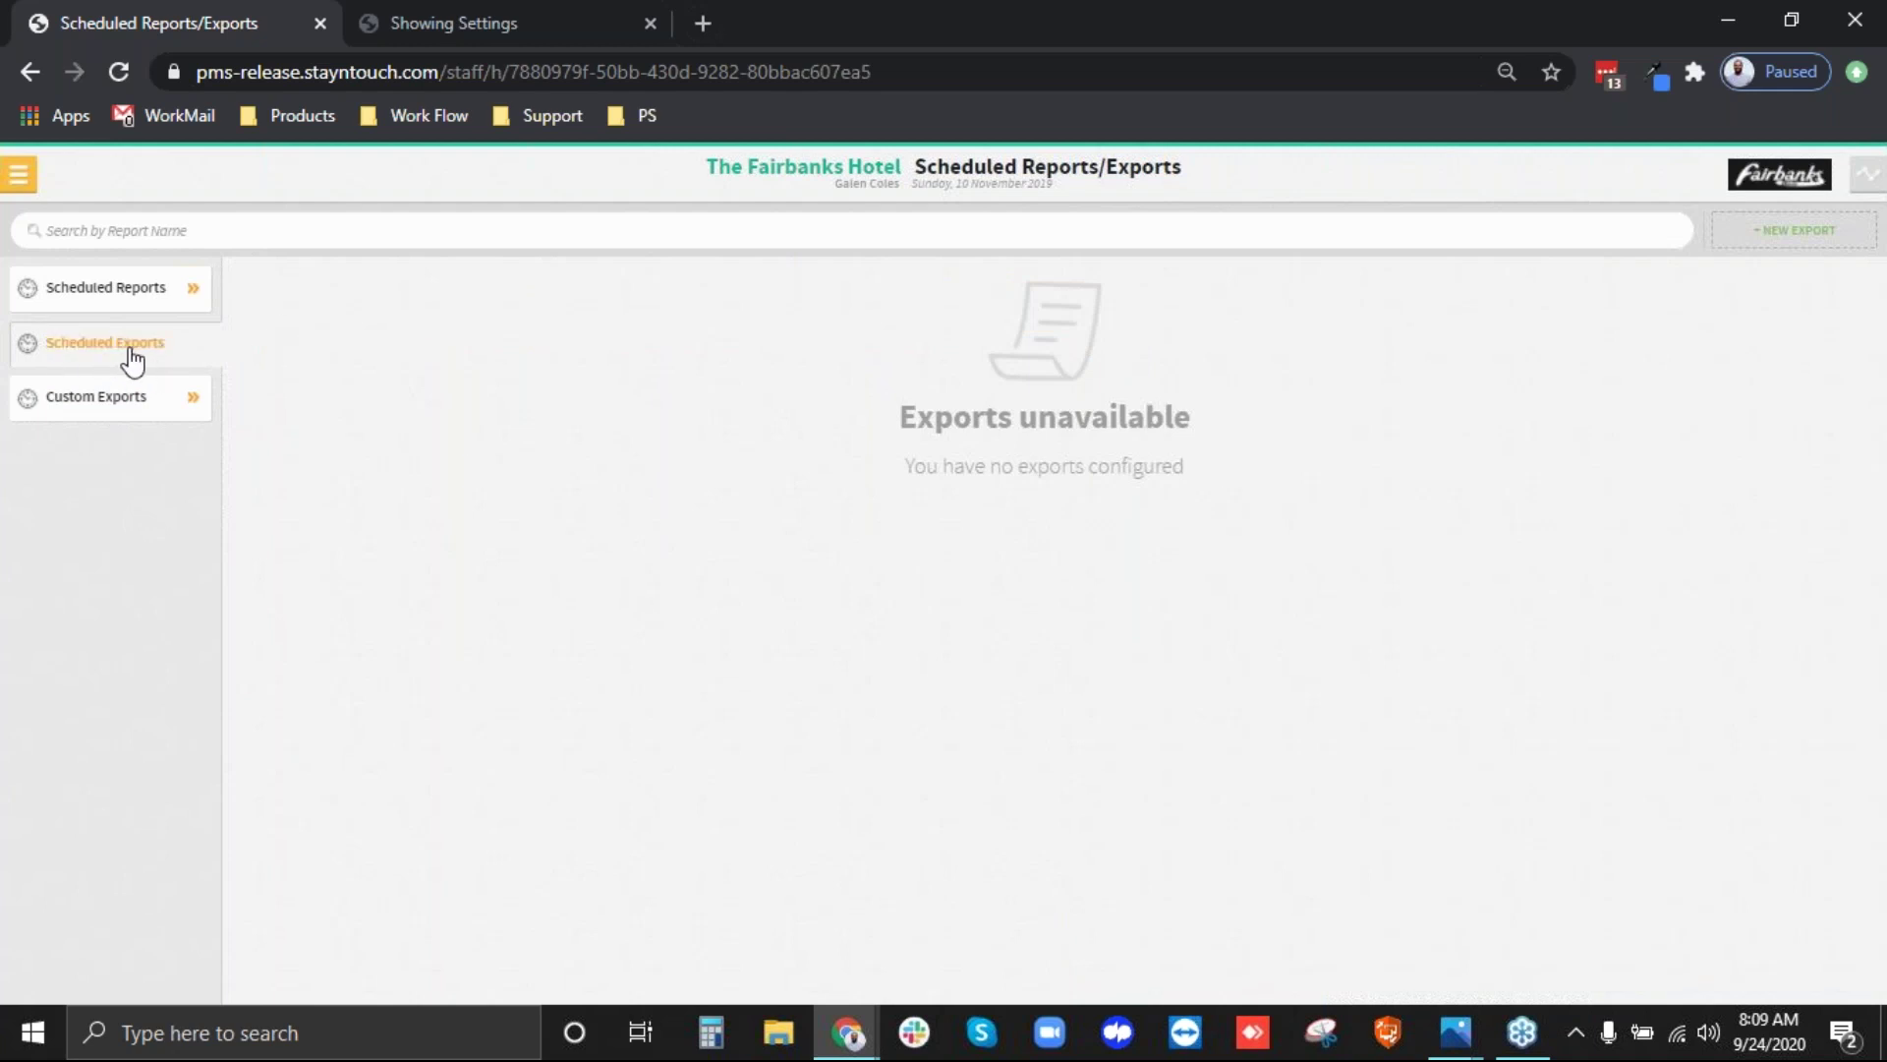
click(1767, 247)
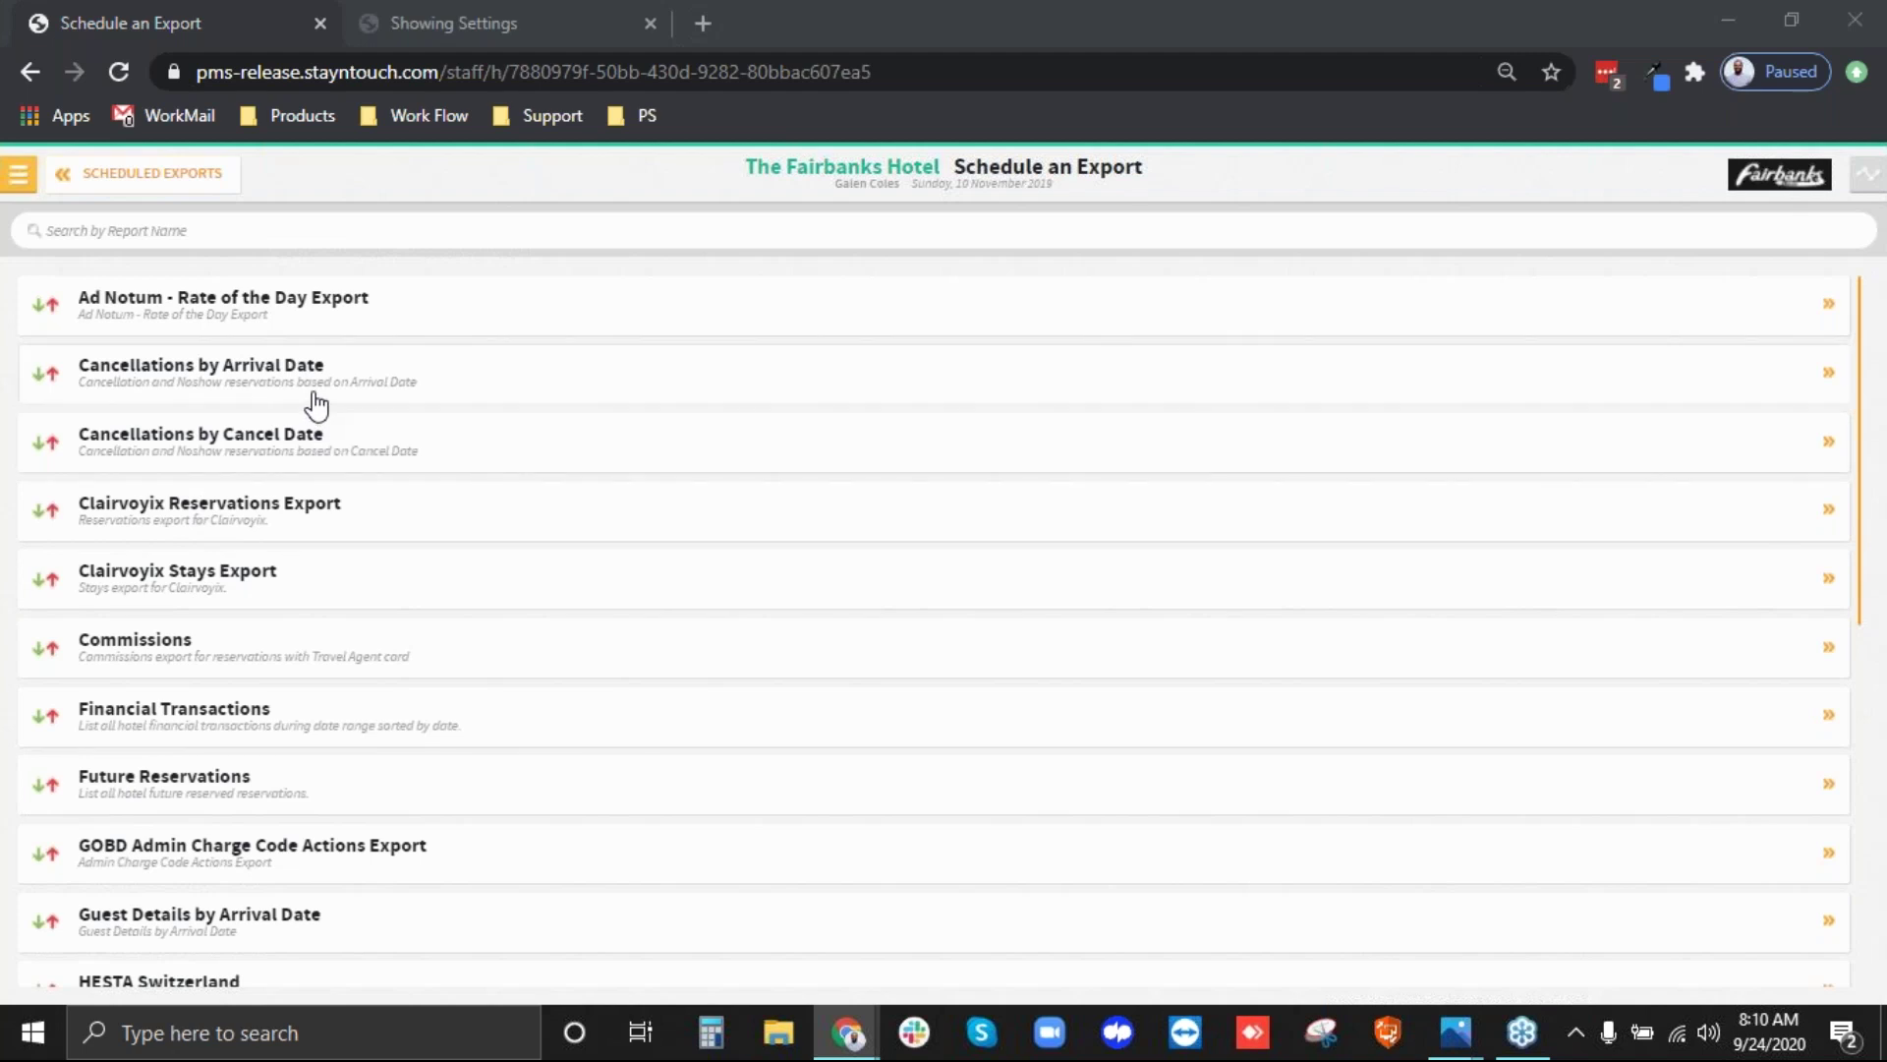
click(26, 182)
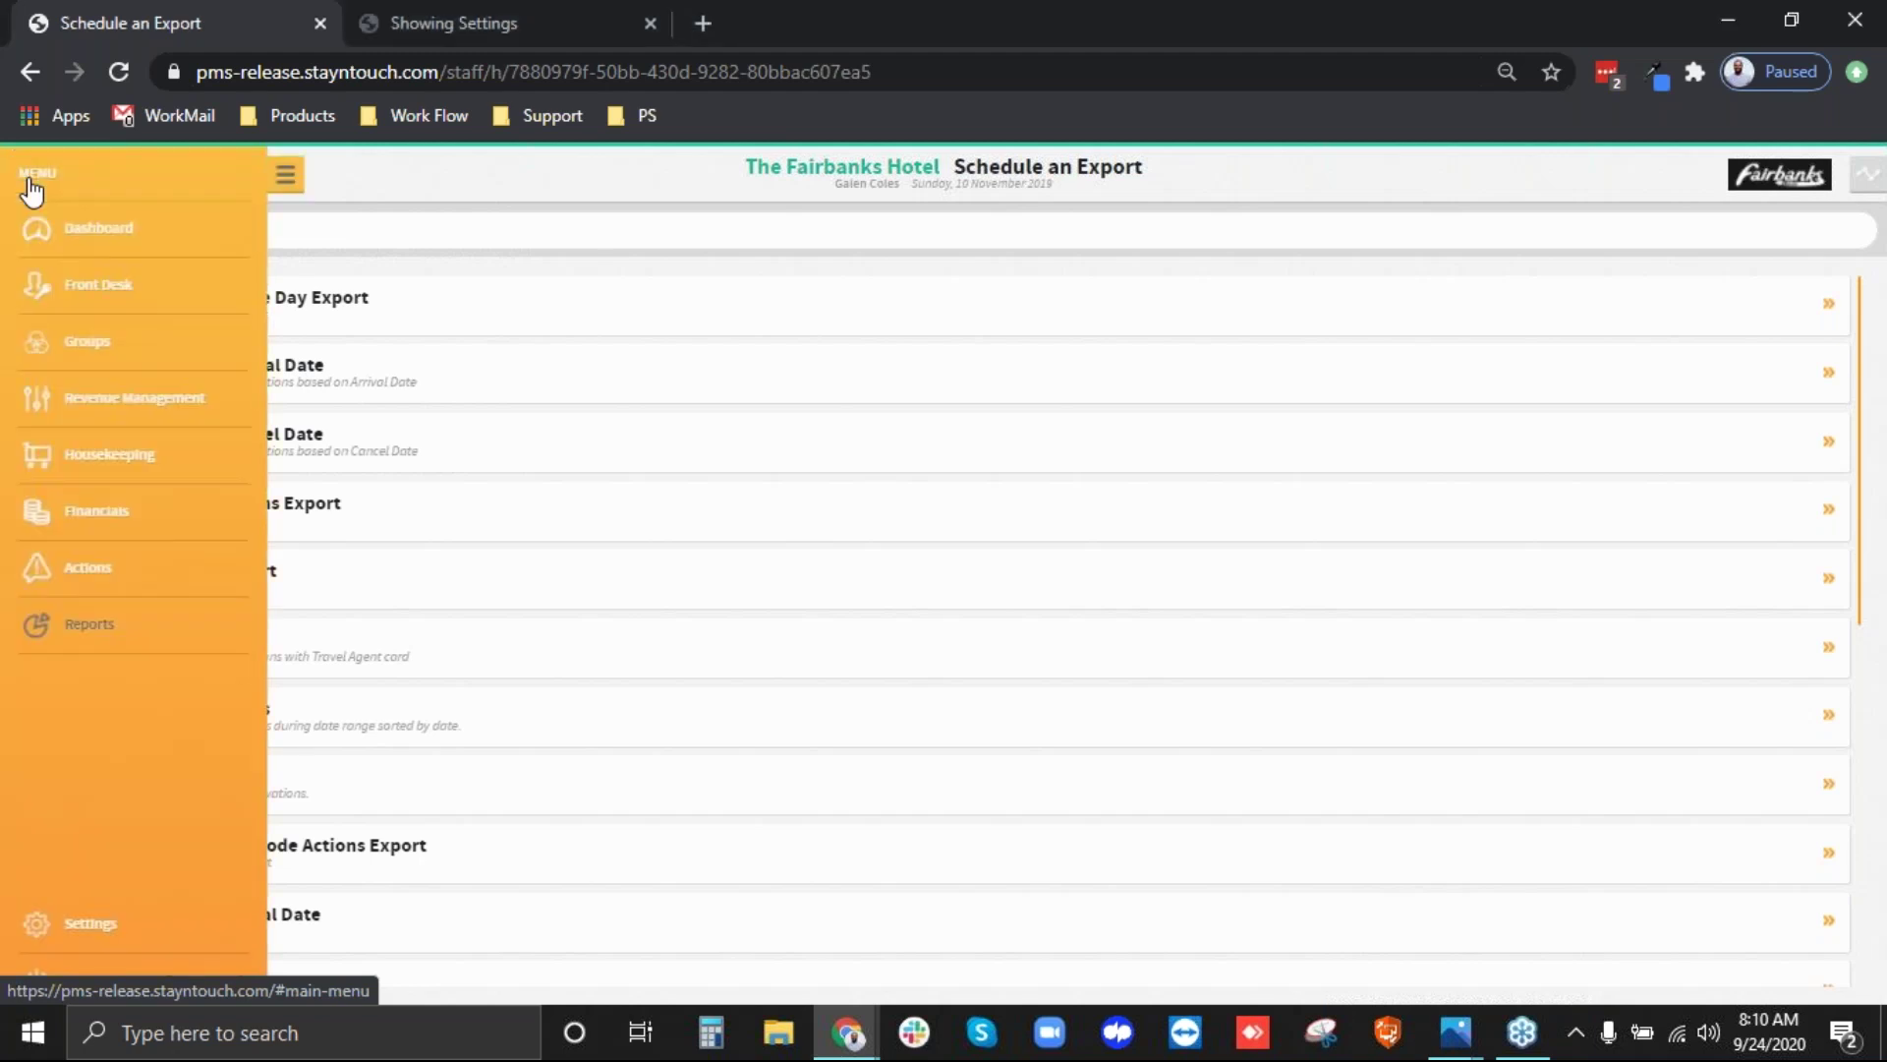
click(285, 211)
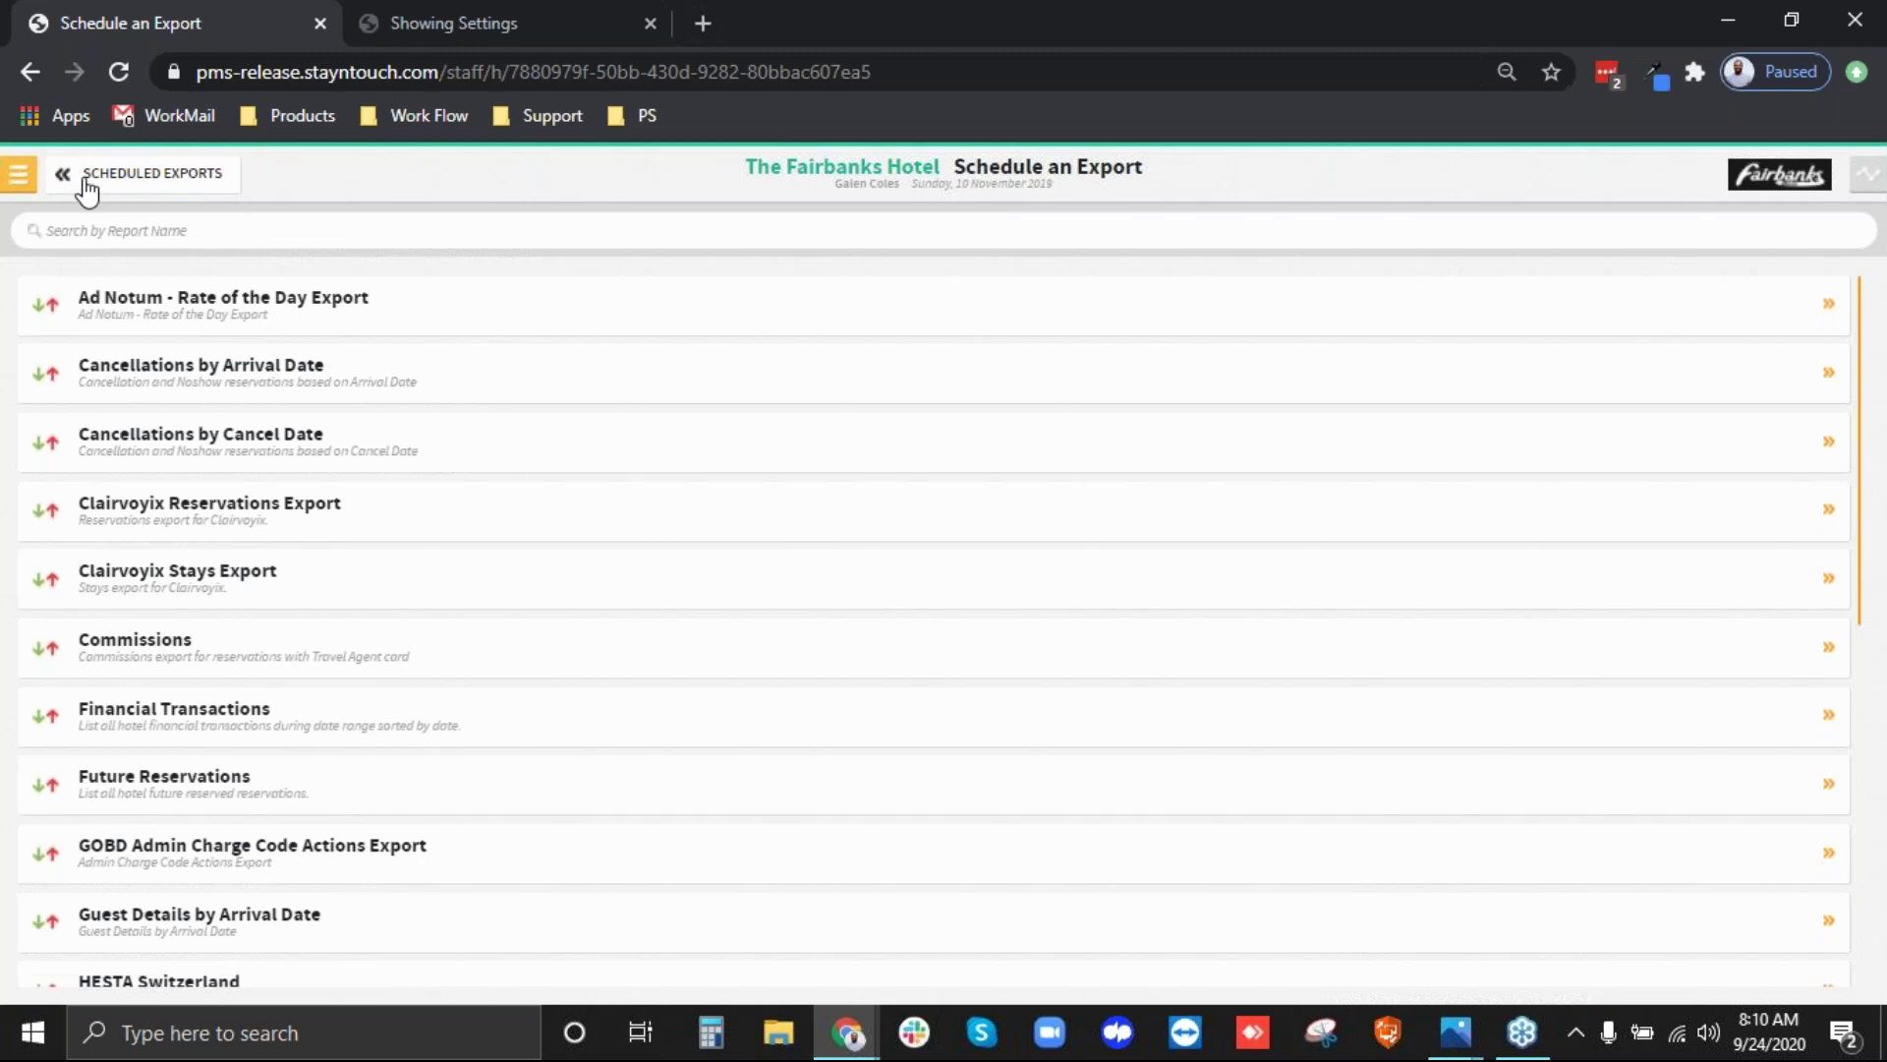
click(19, 175)
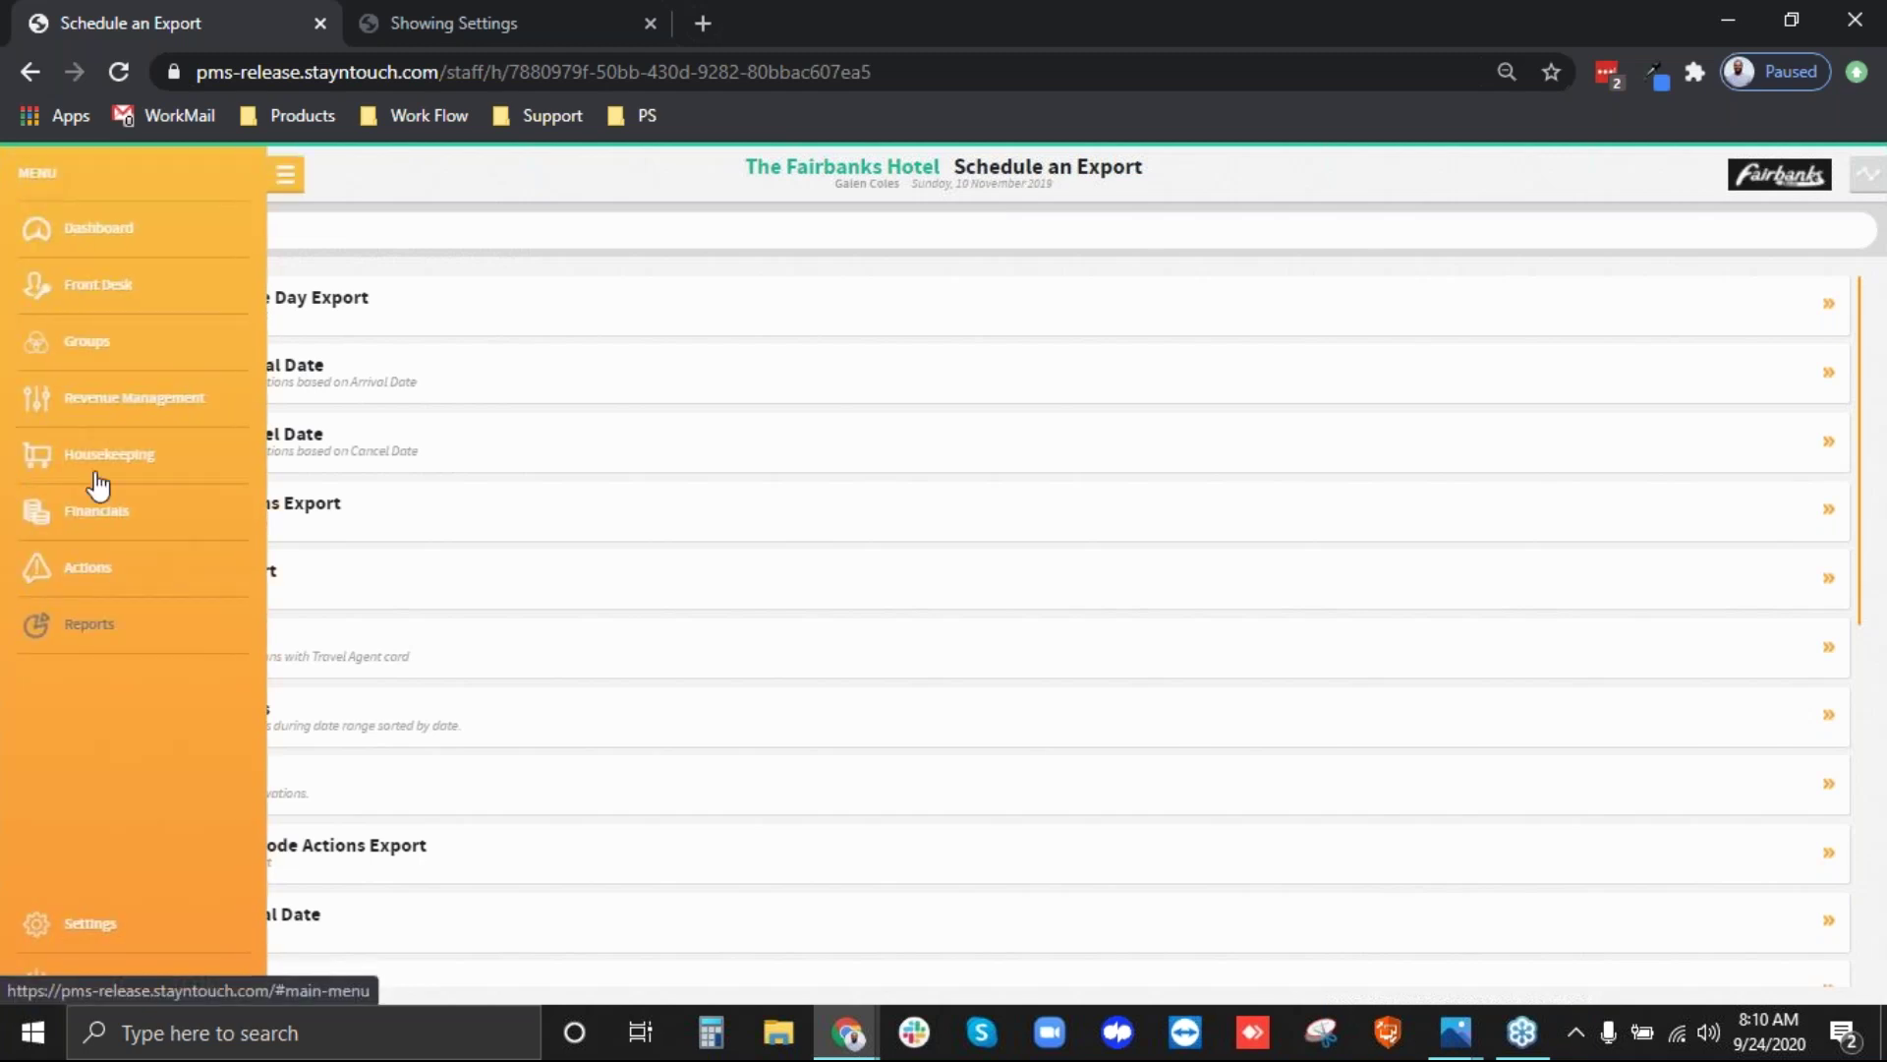
click(286, 177)
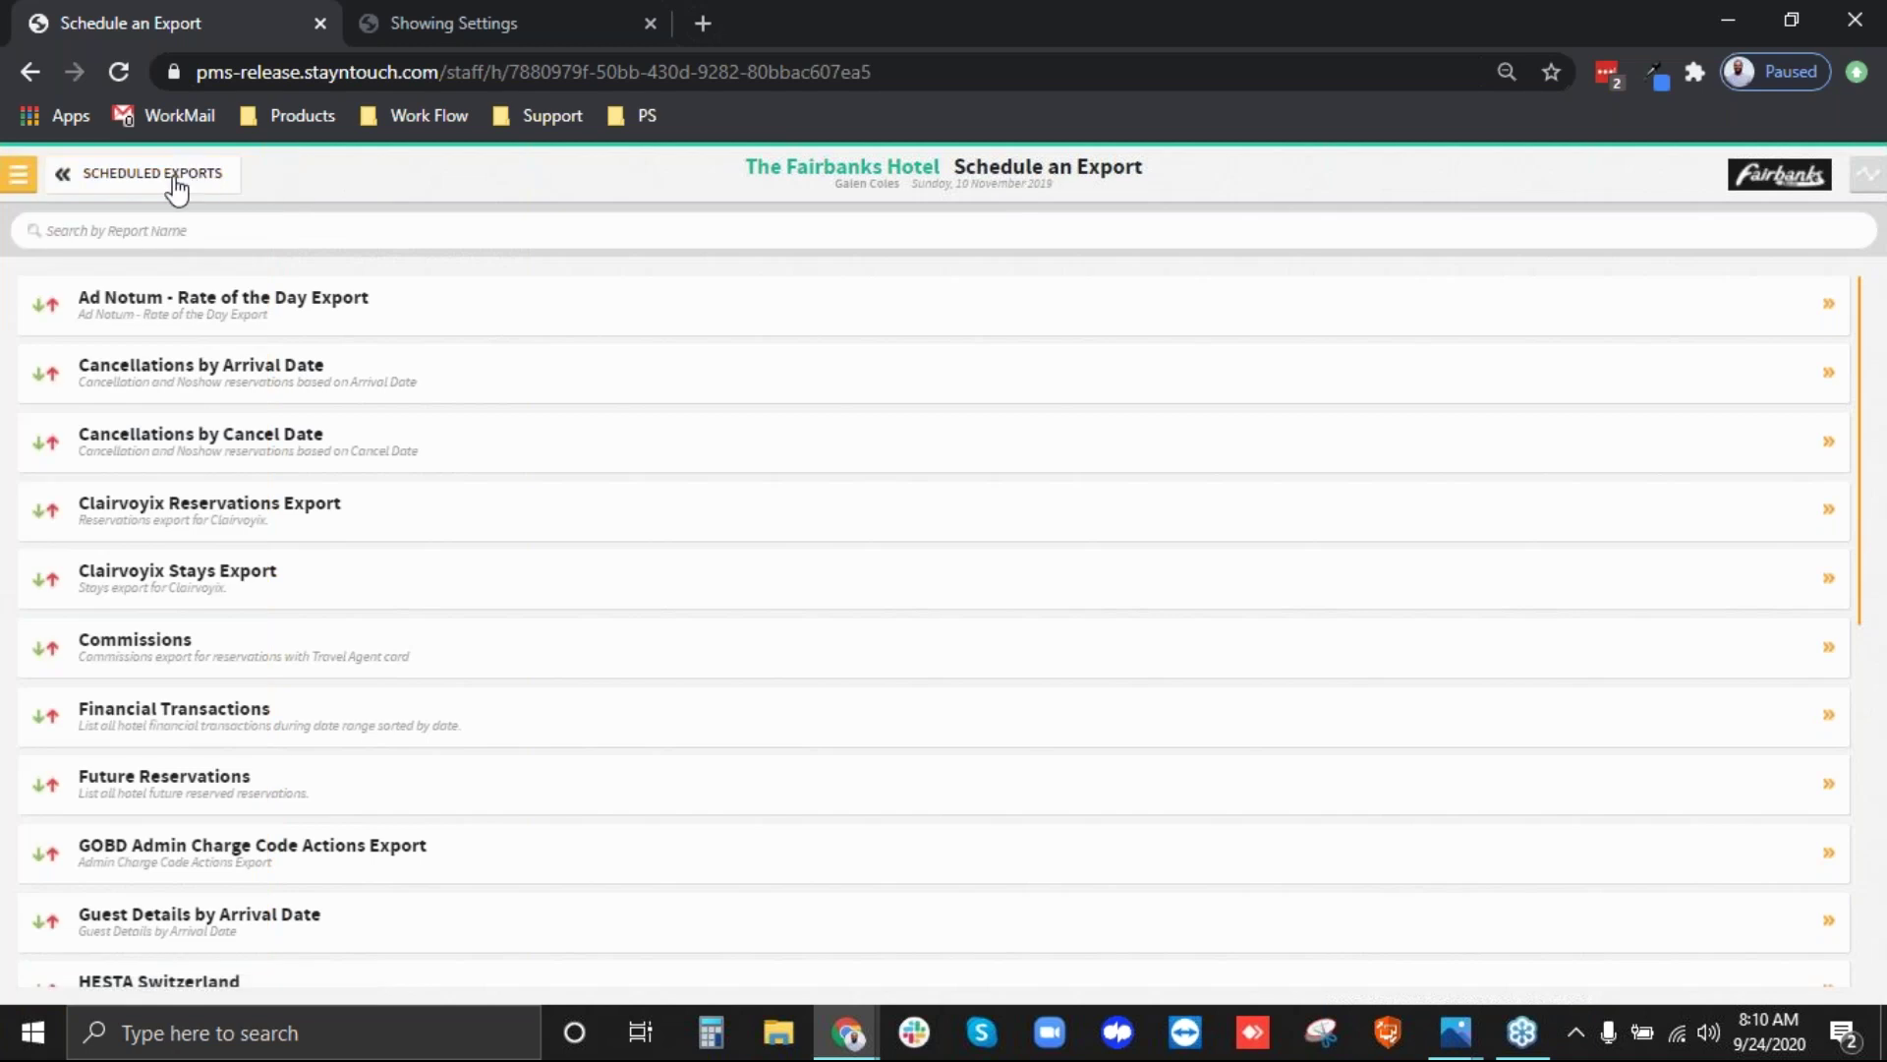
- Go to the custom exports, start a new export and show the configuration options for Reservation data
click(175, 185)
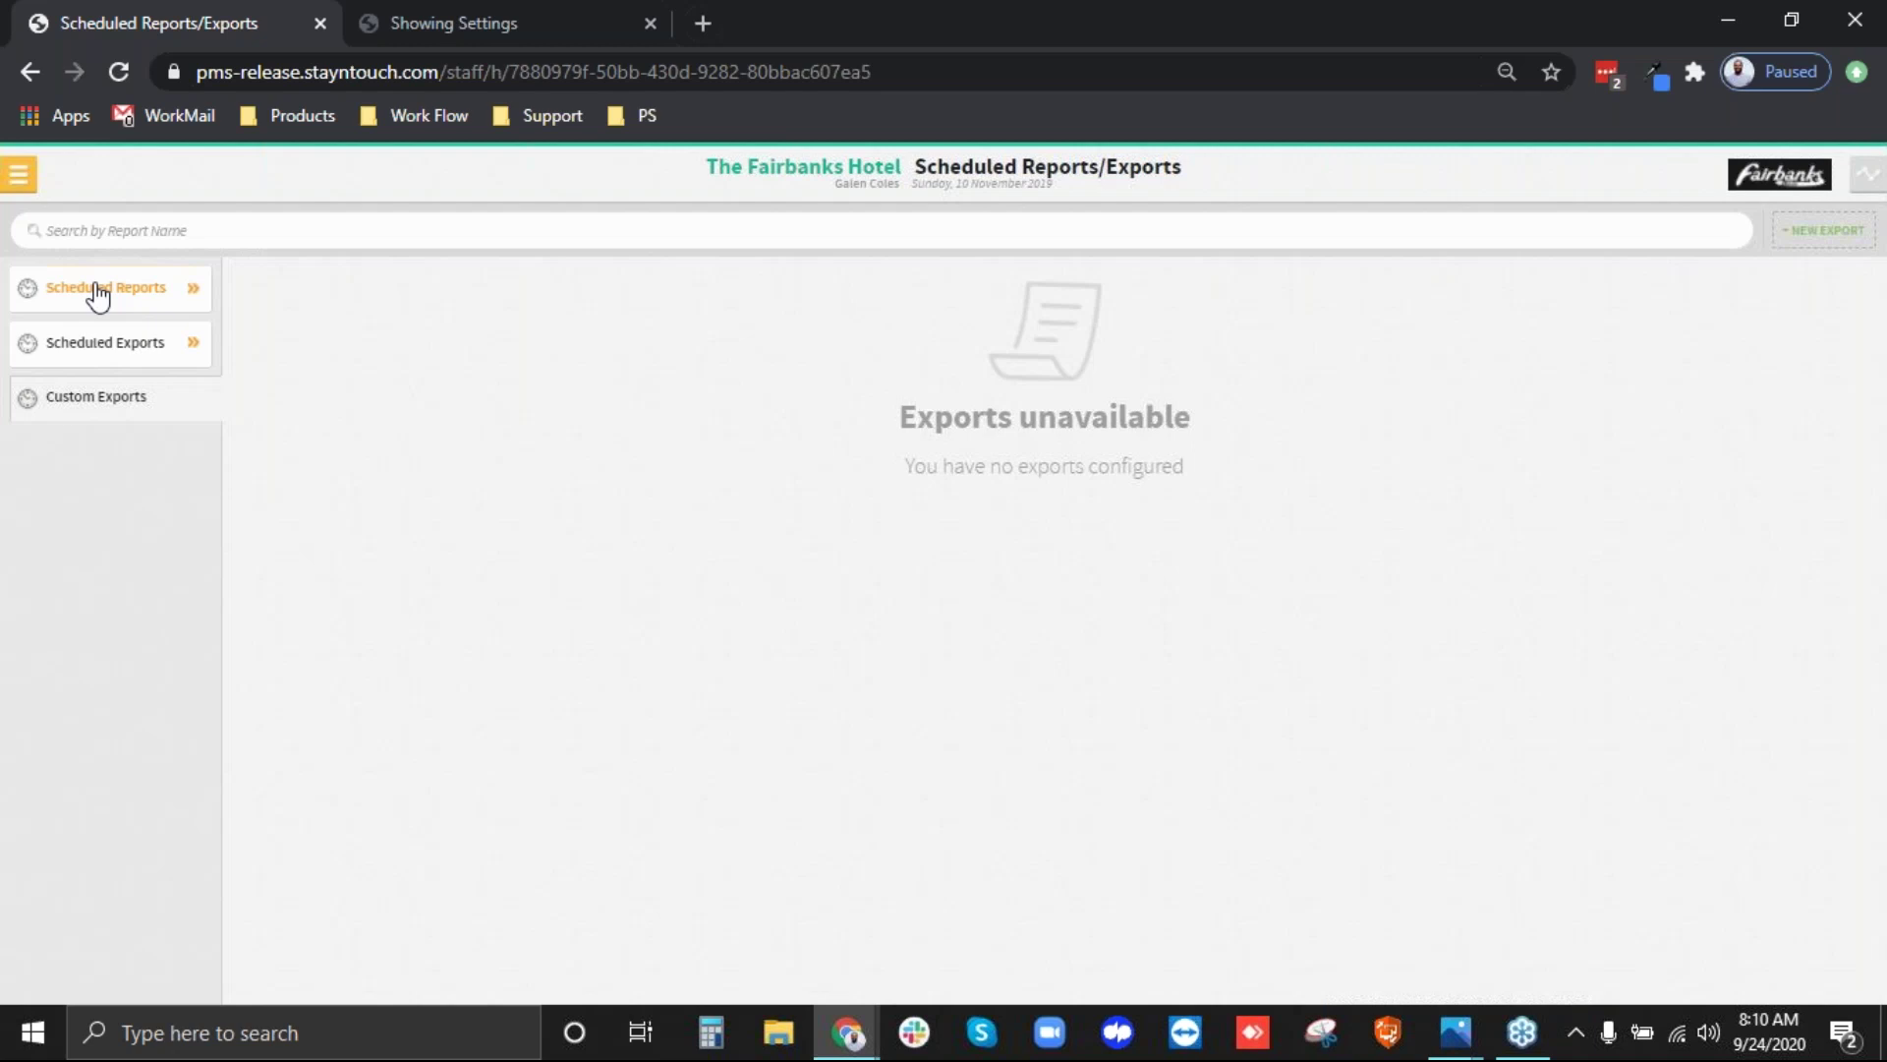
click(1780, 236)
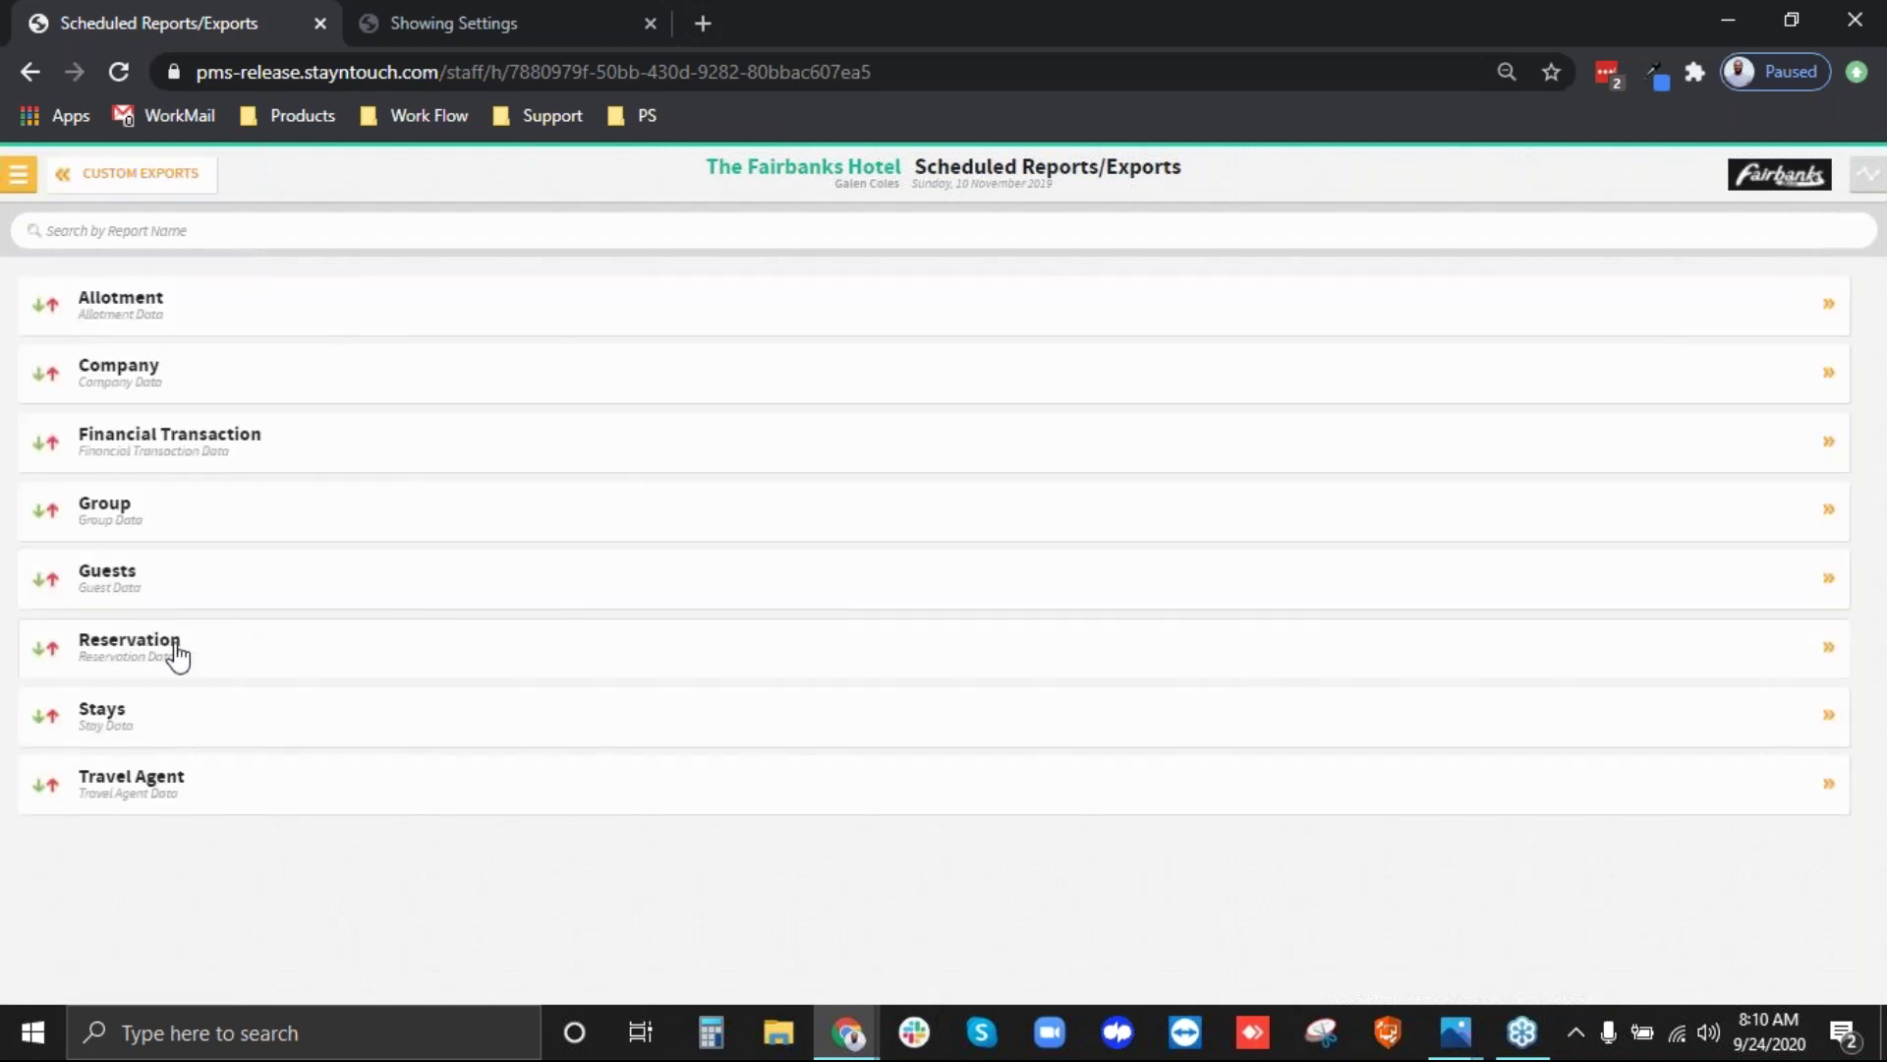
click(147, 657)
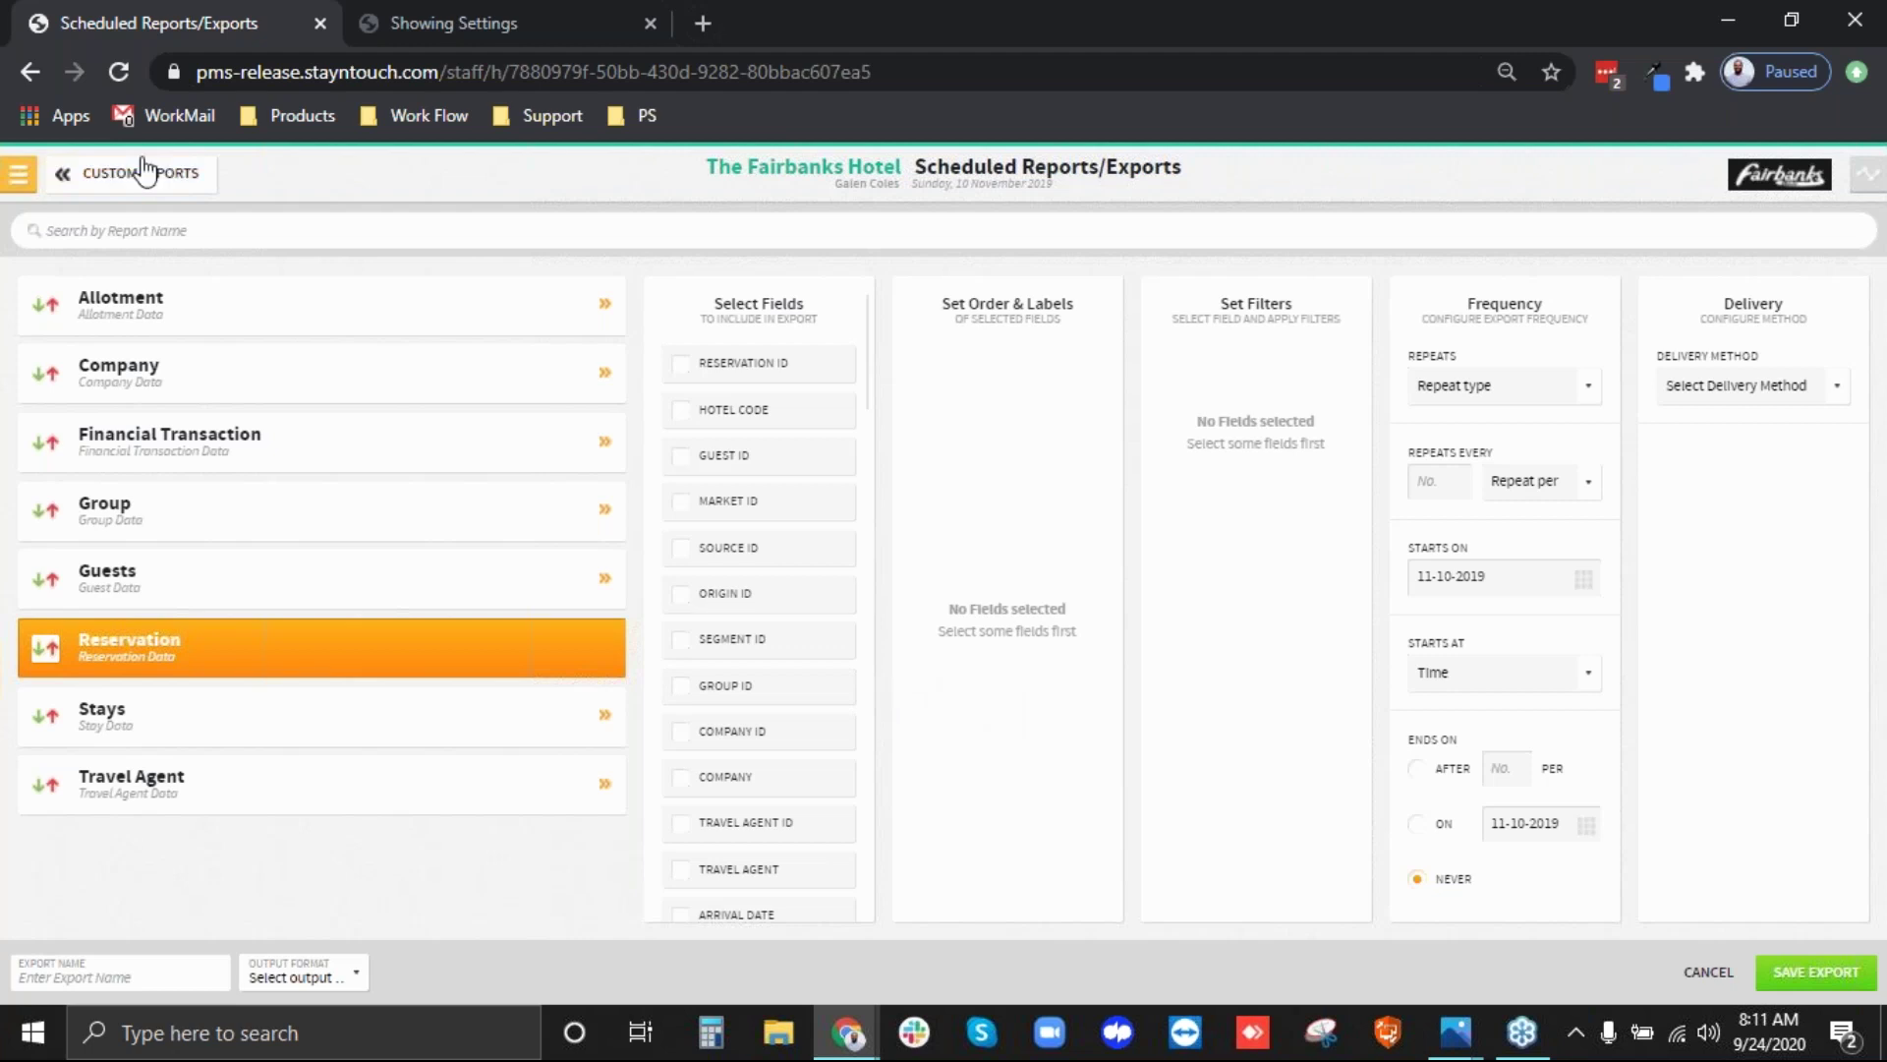
- Leave the custom export, go to the new report list and search it for "prod"
click(61, 187)
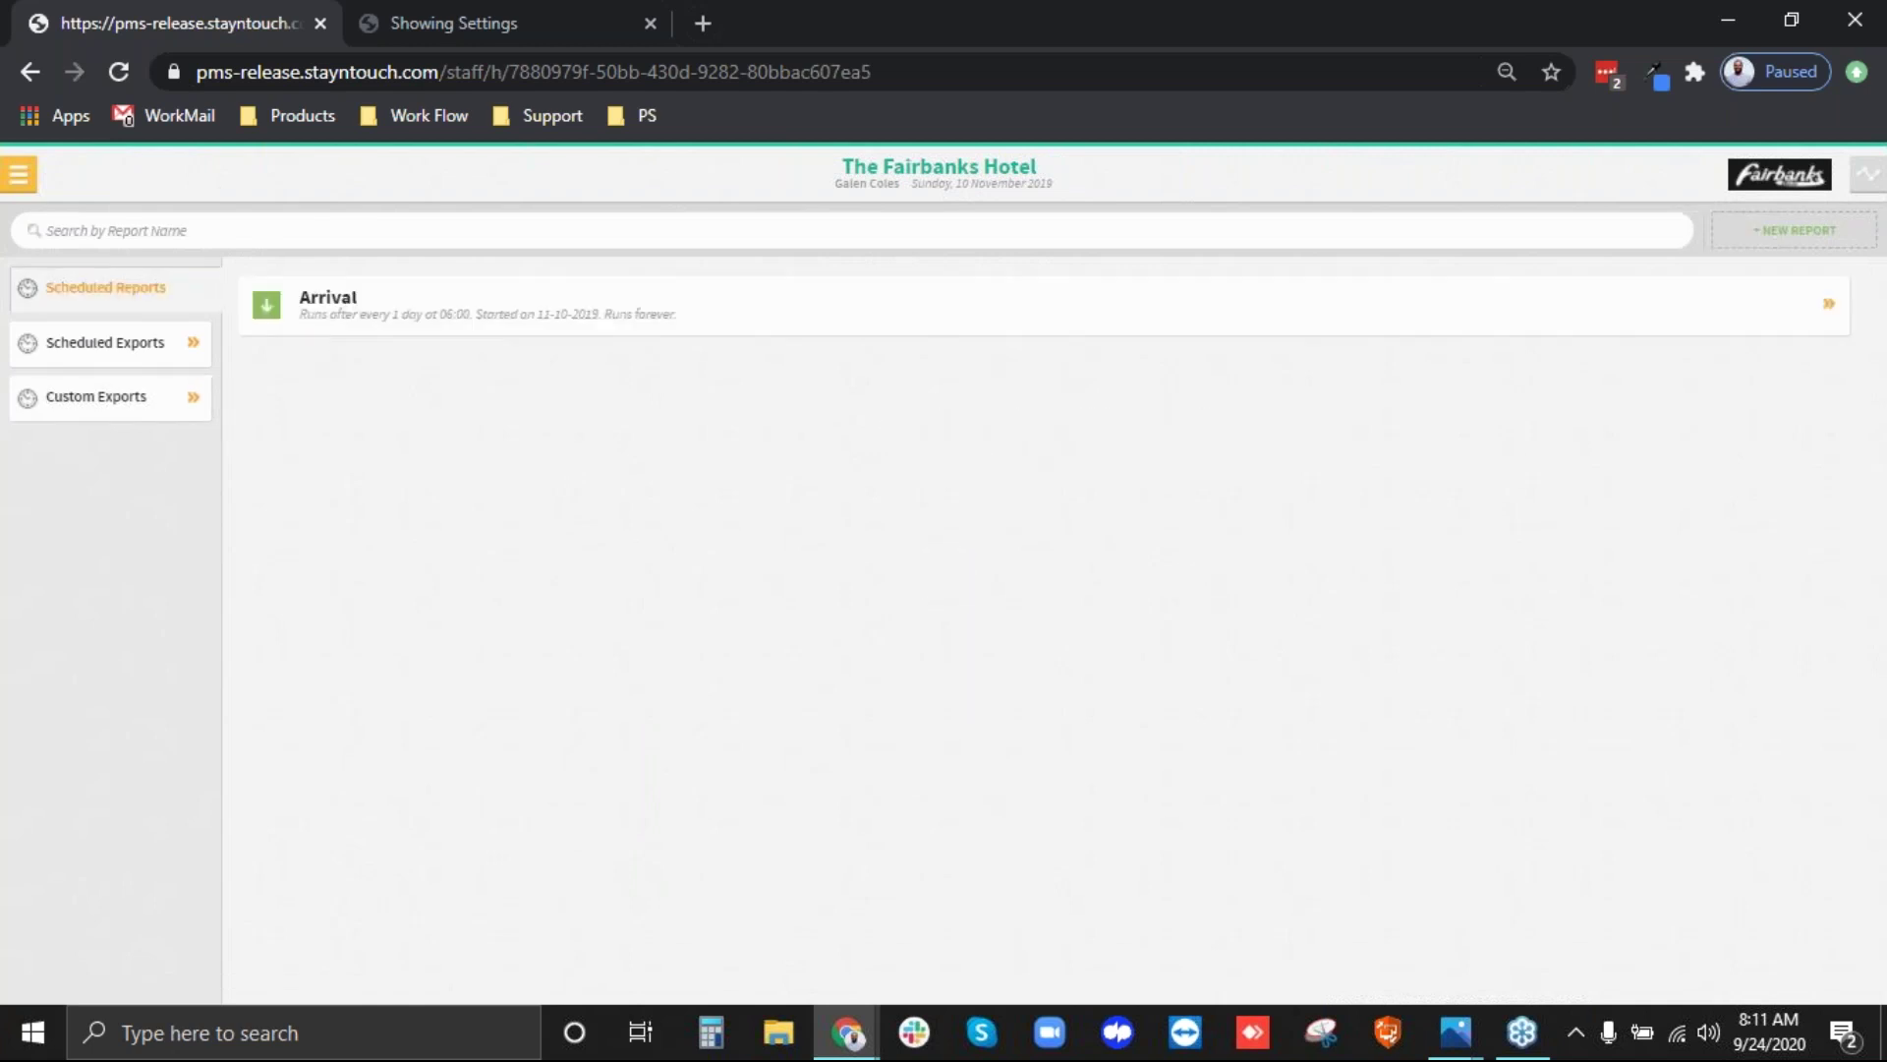
click(17, 175)
click(114, 623)
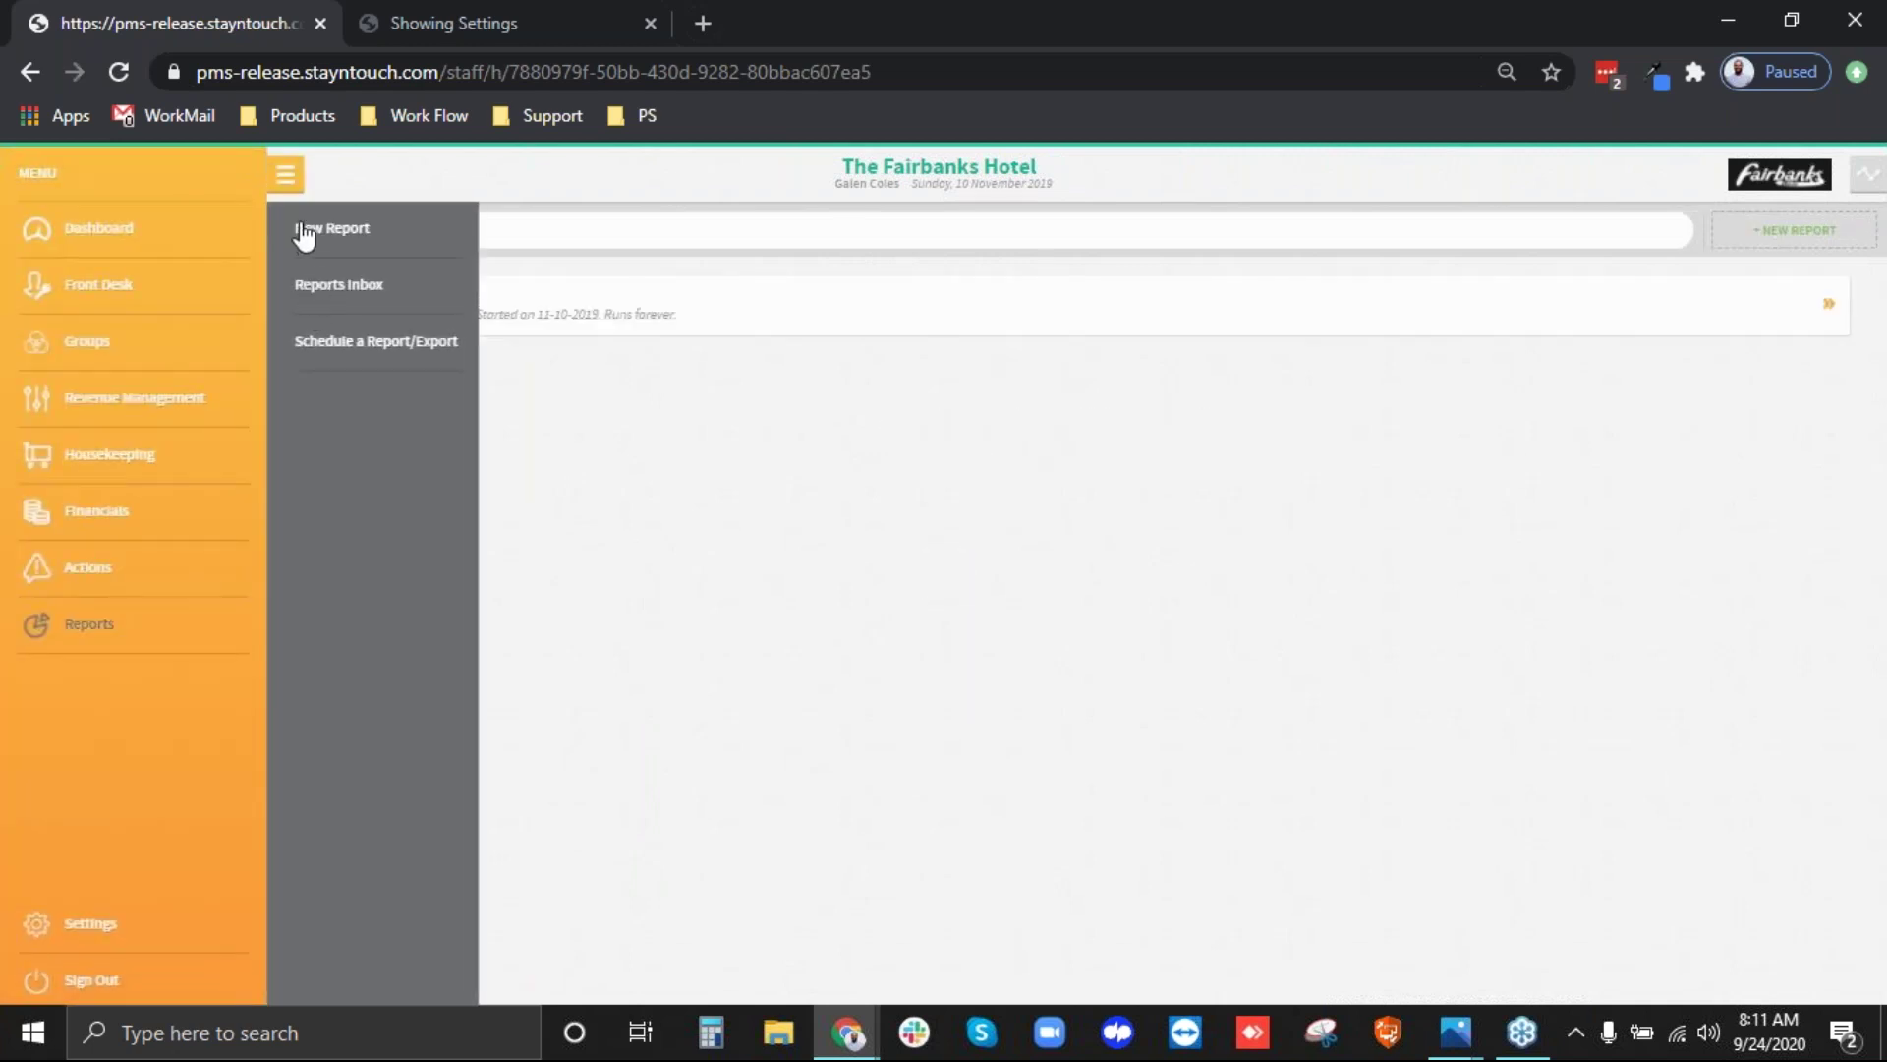
click(304, 227)
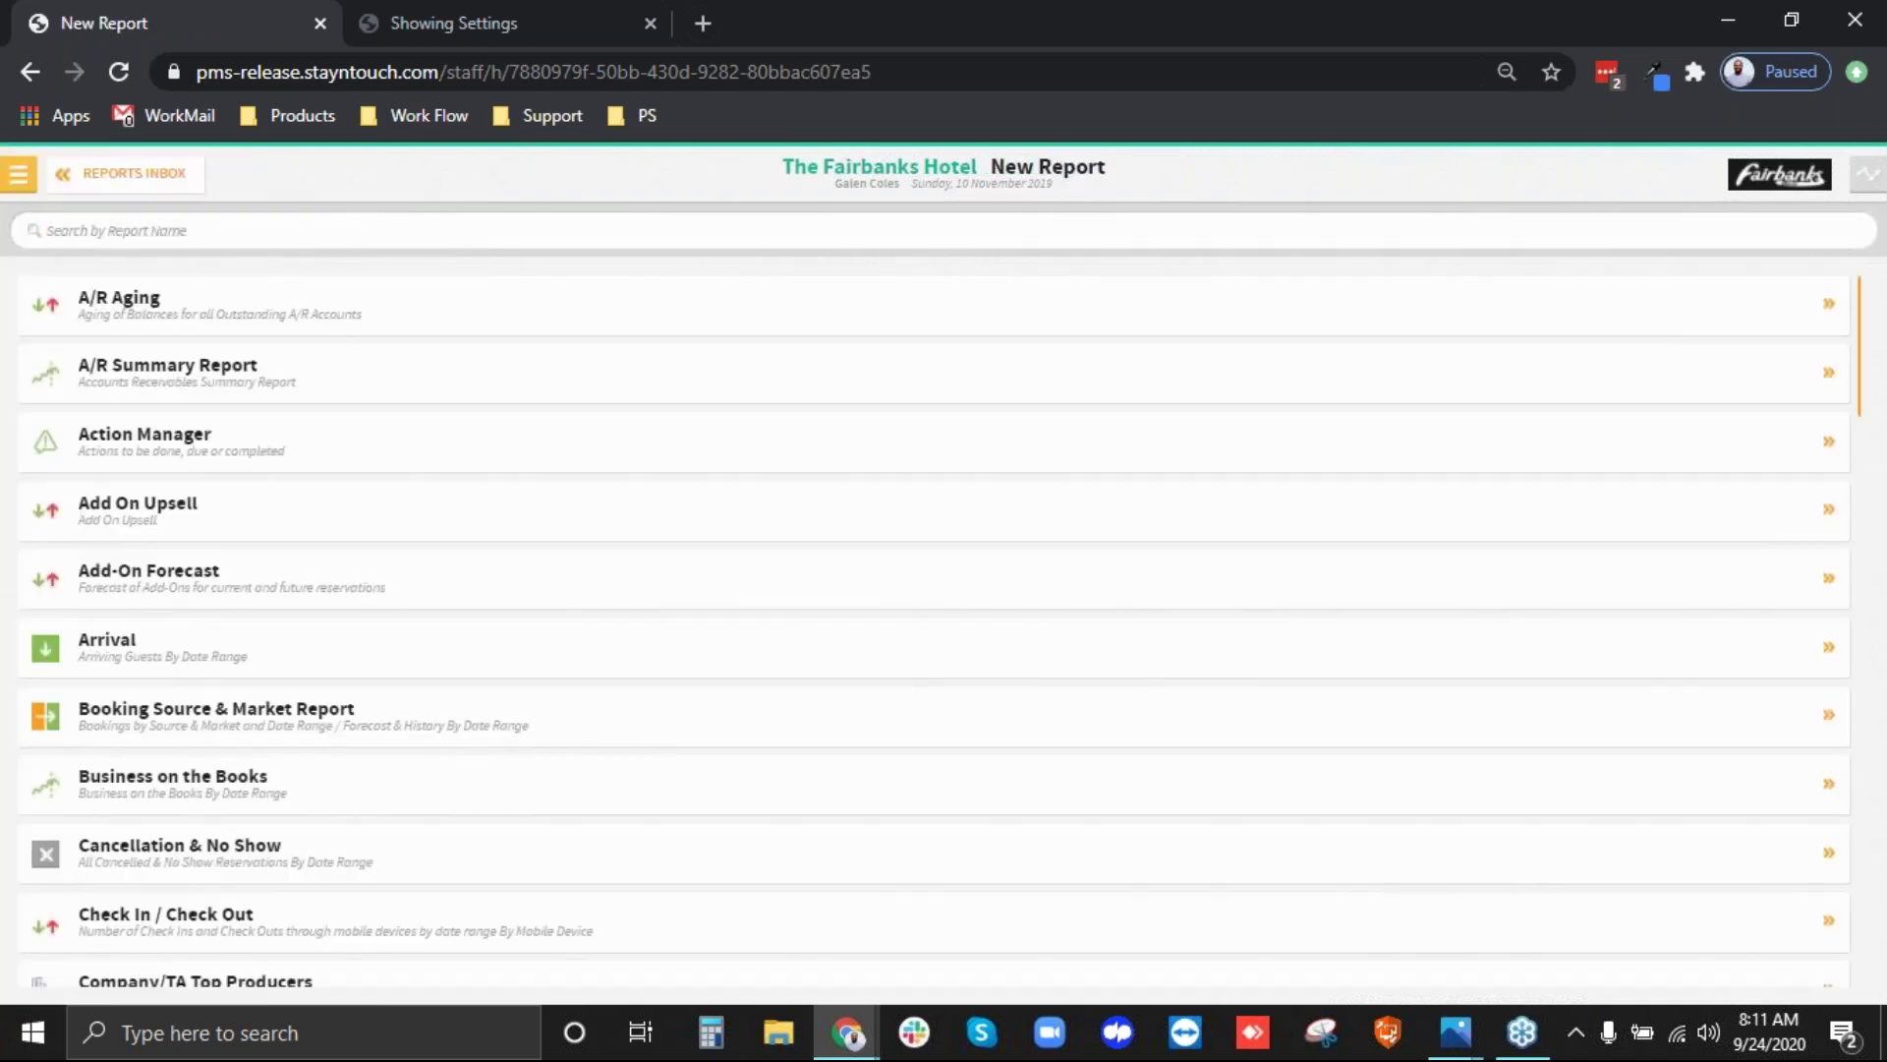
text(prod)
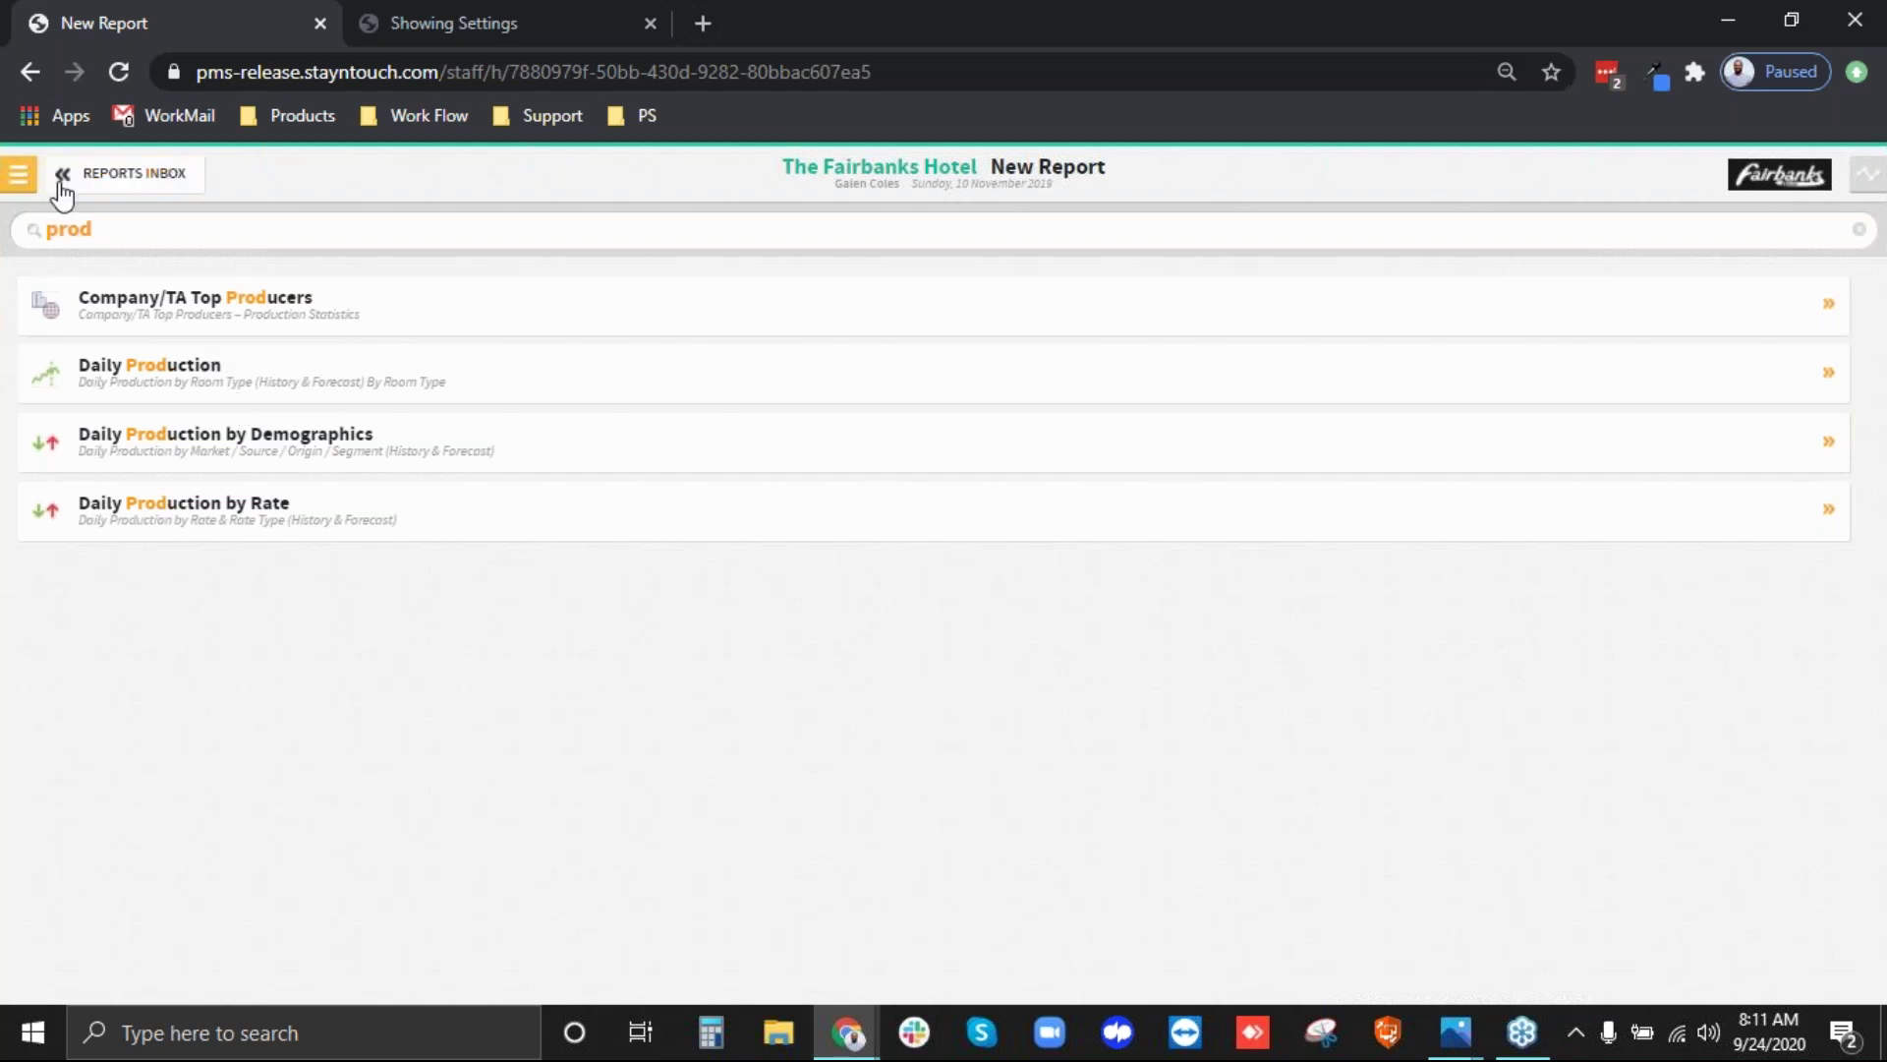
- Find charge code 8100 in the hotel admin settings, open it and show the available tax rule options
click(20, 179)
mouse_move(101, 949)
click(305, 298)
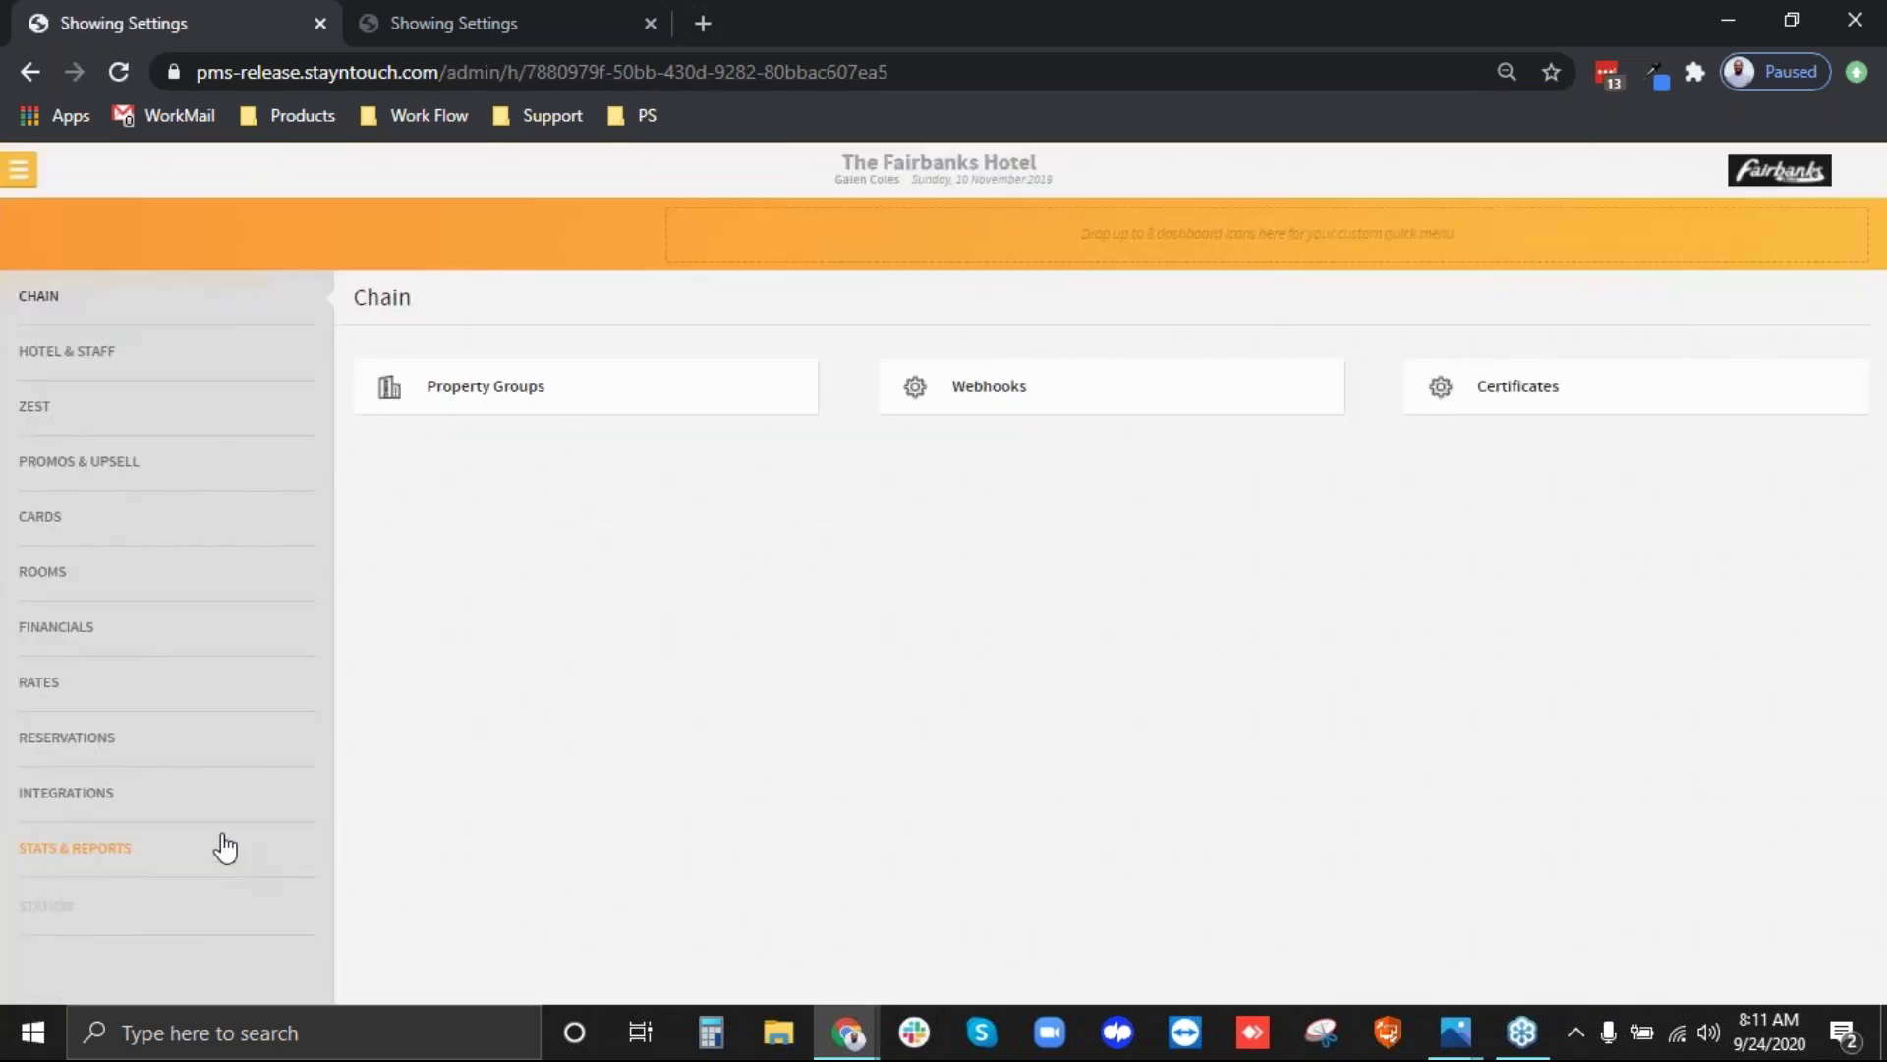
click(51, 636)
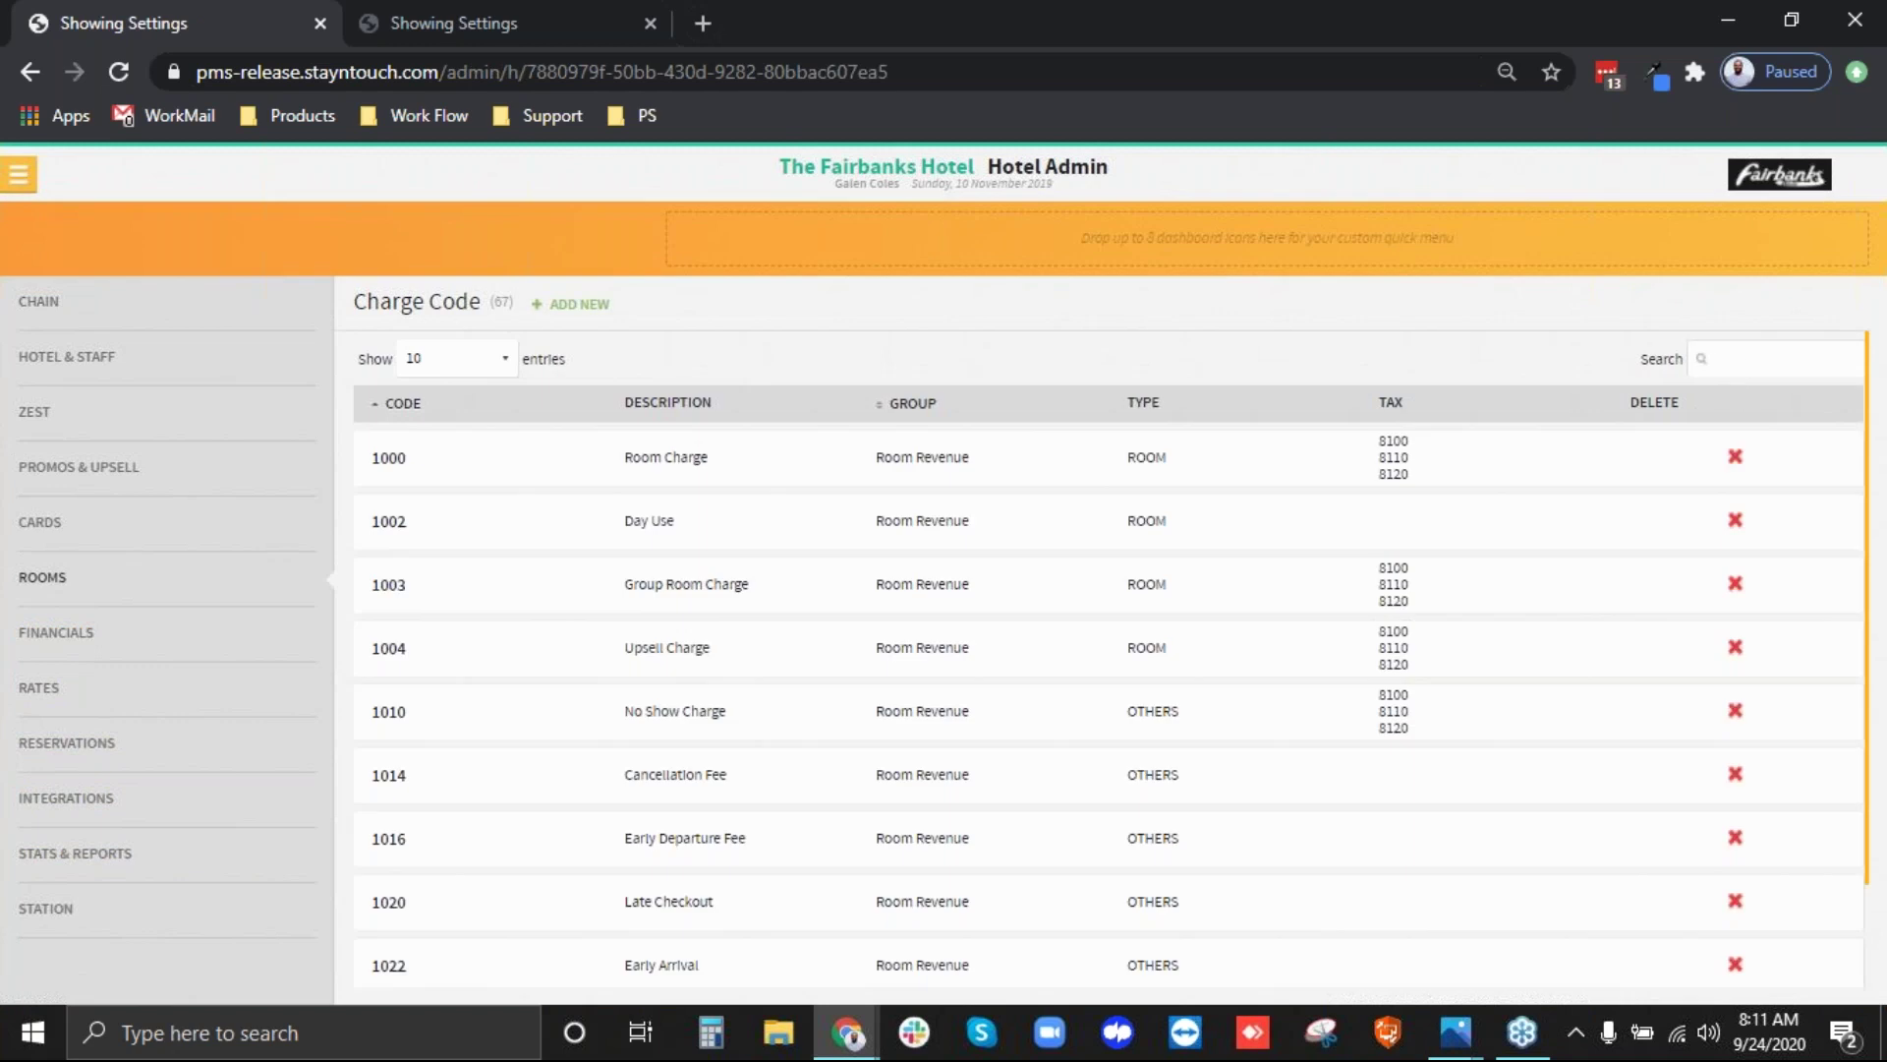
click(1741, 356)
text(8100)
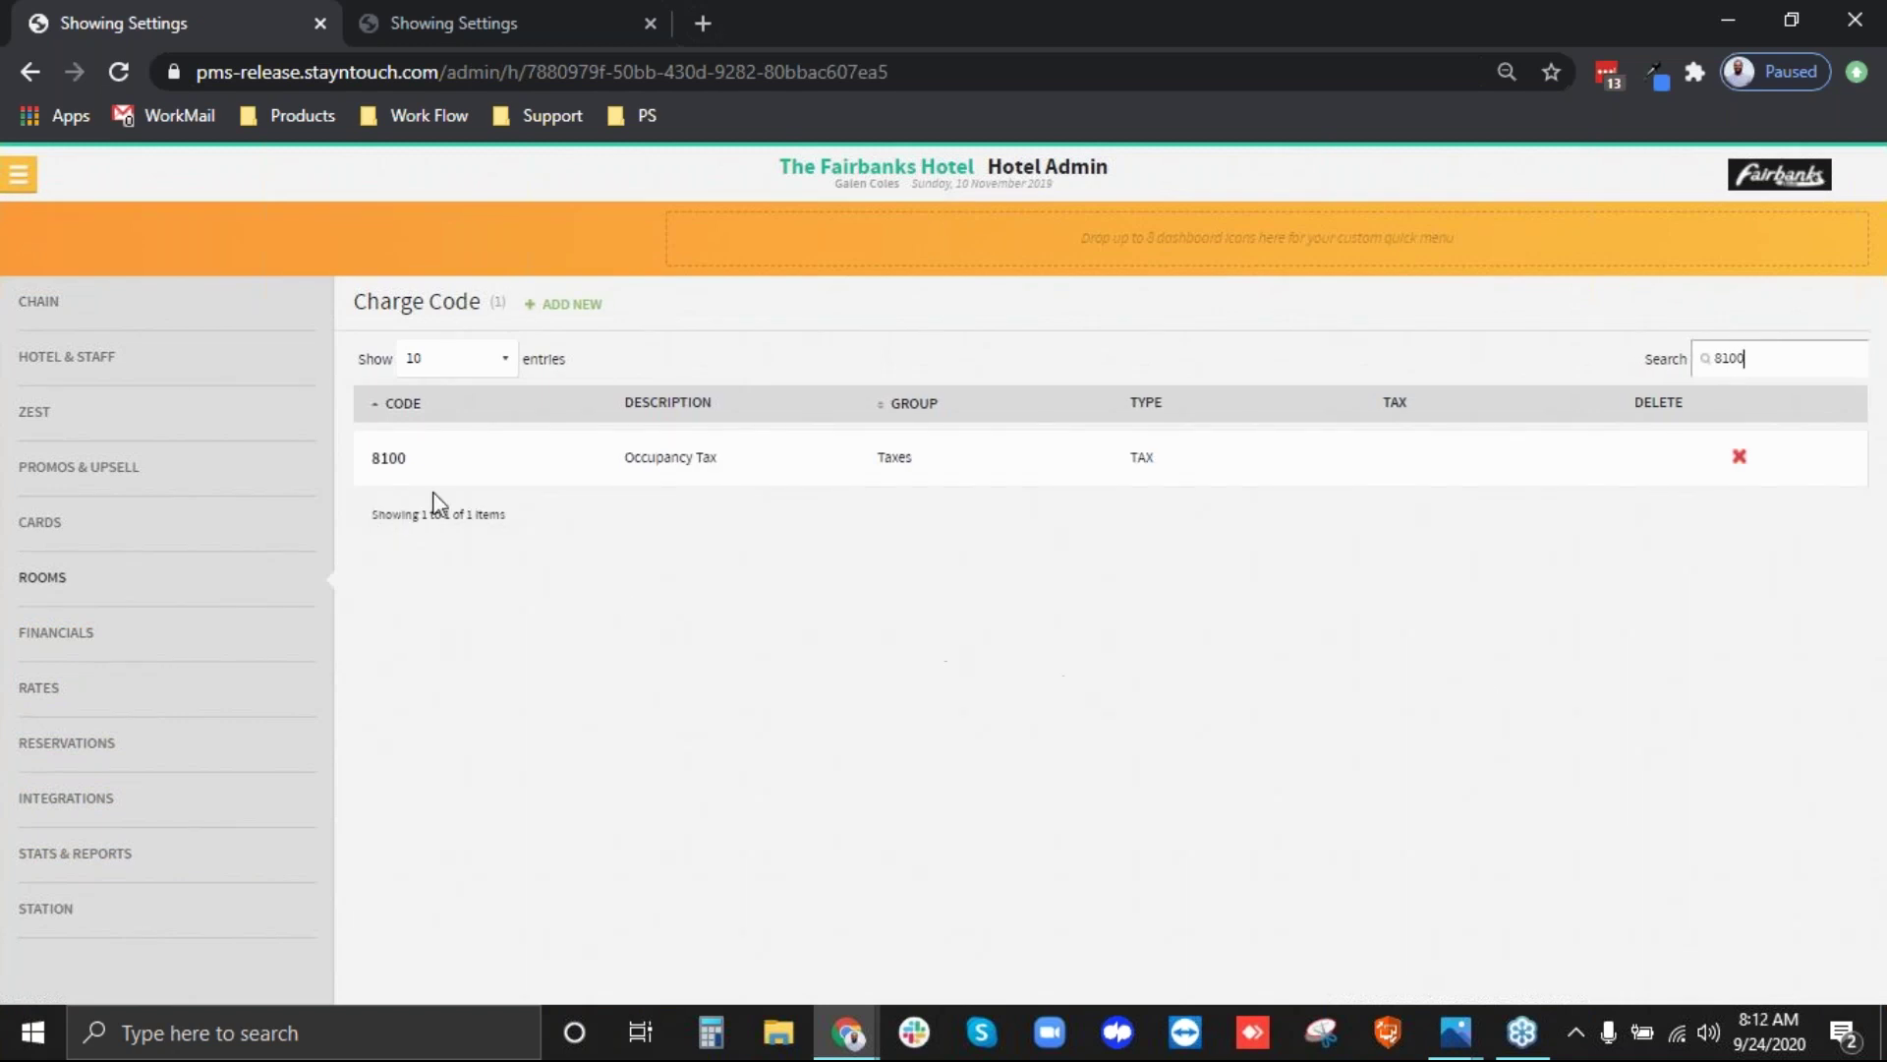
click(389, 458)
scroll(643, 698, down, 9)
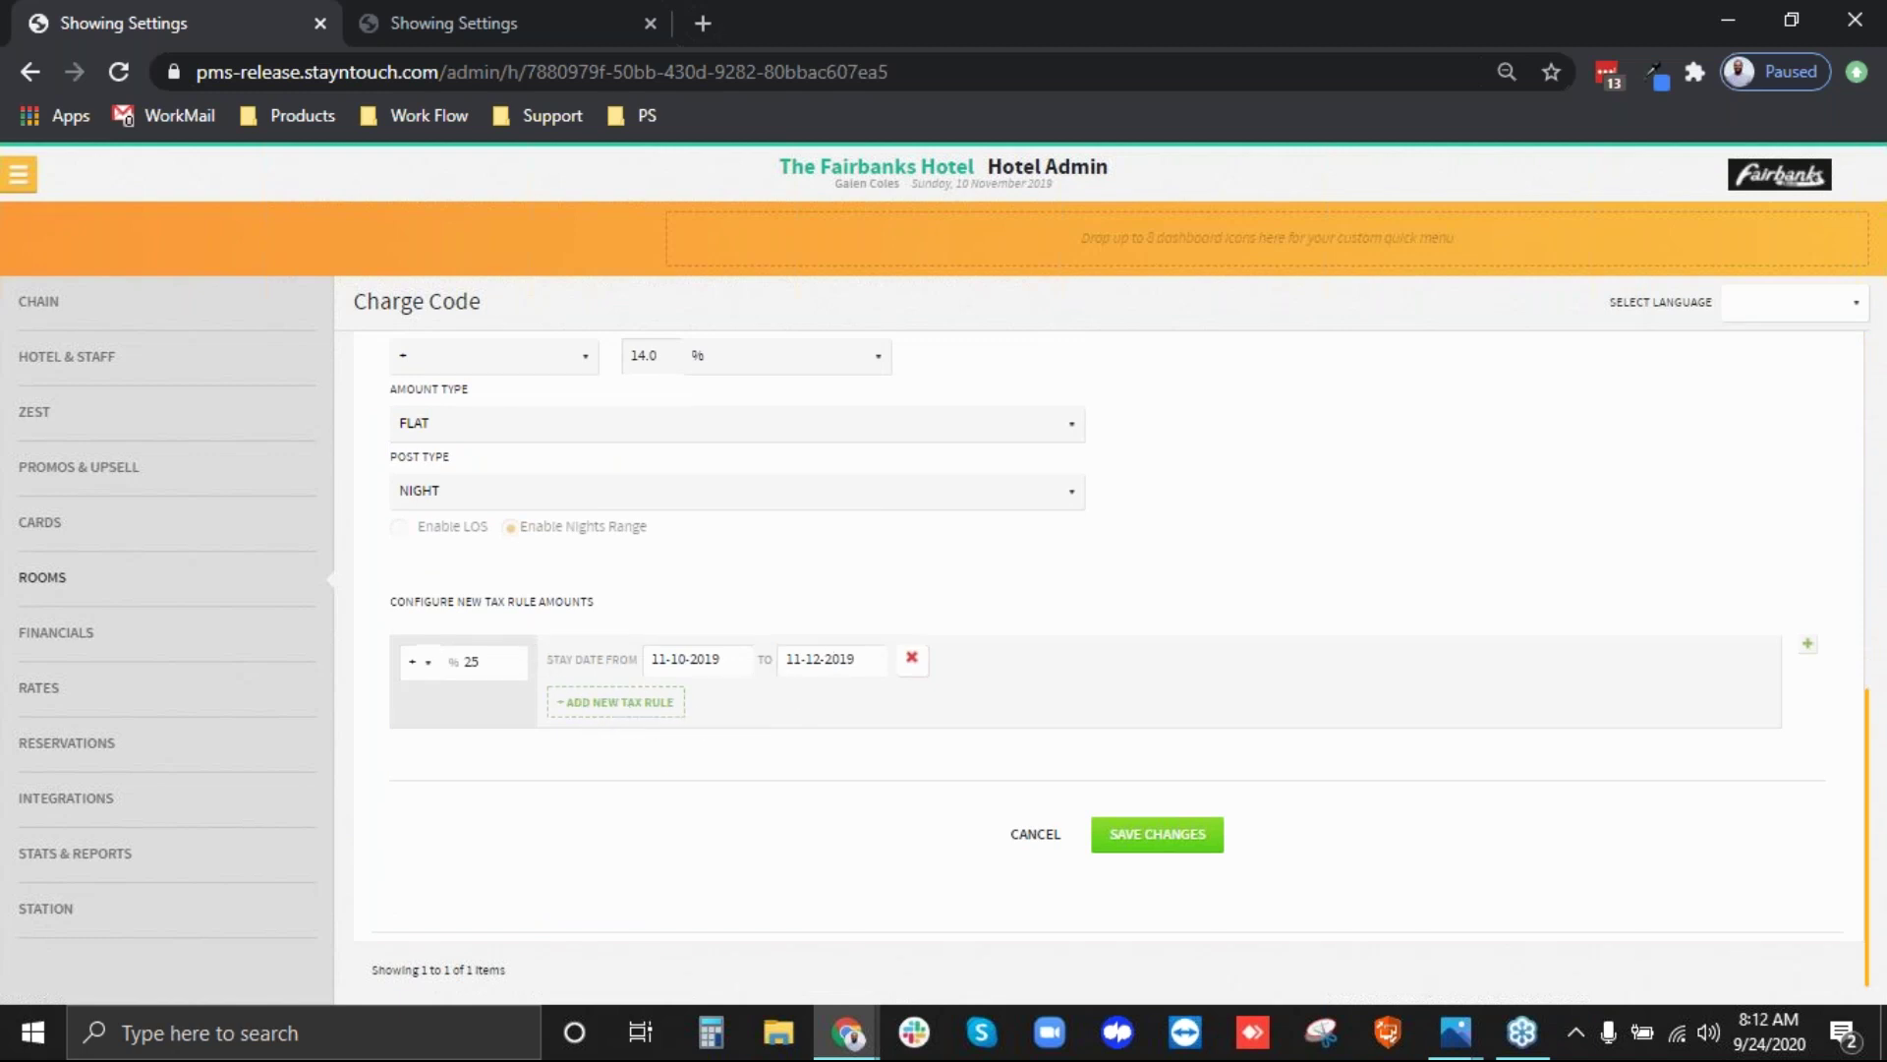
click(625, 703)
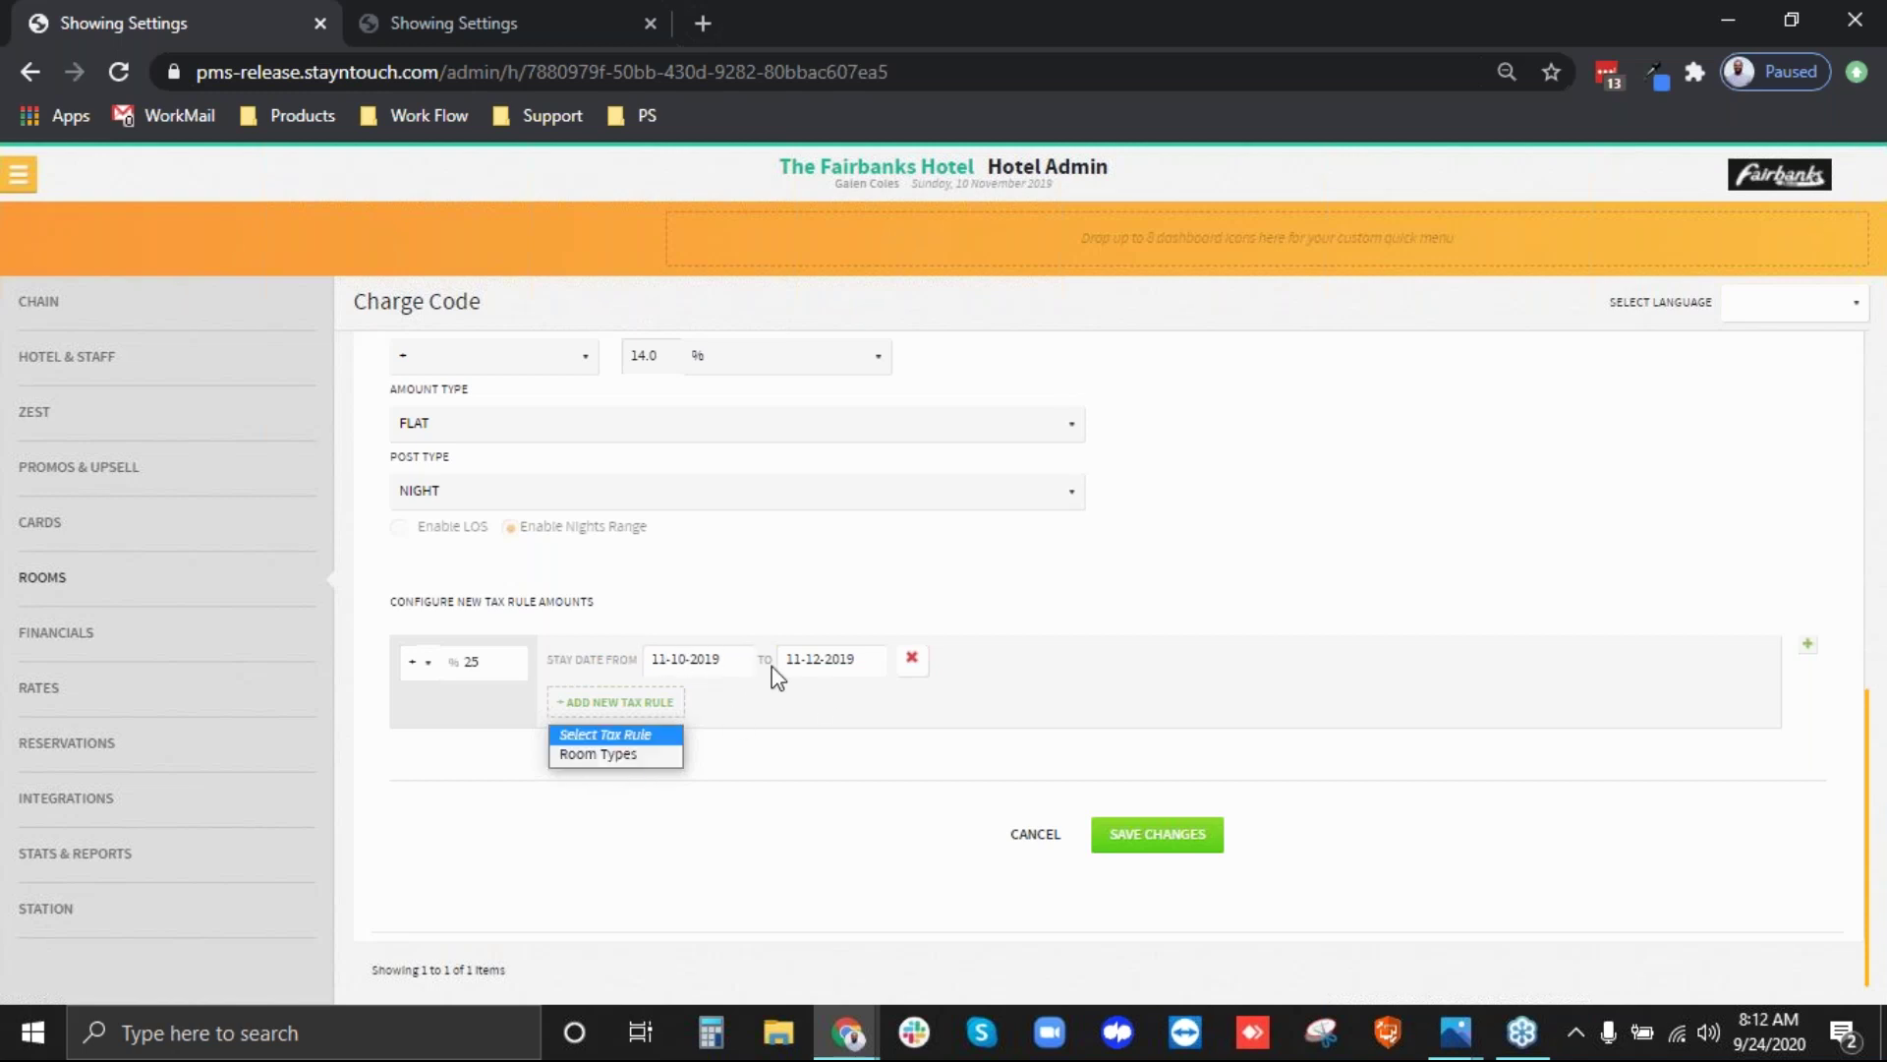
click(1100, 590)
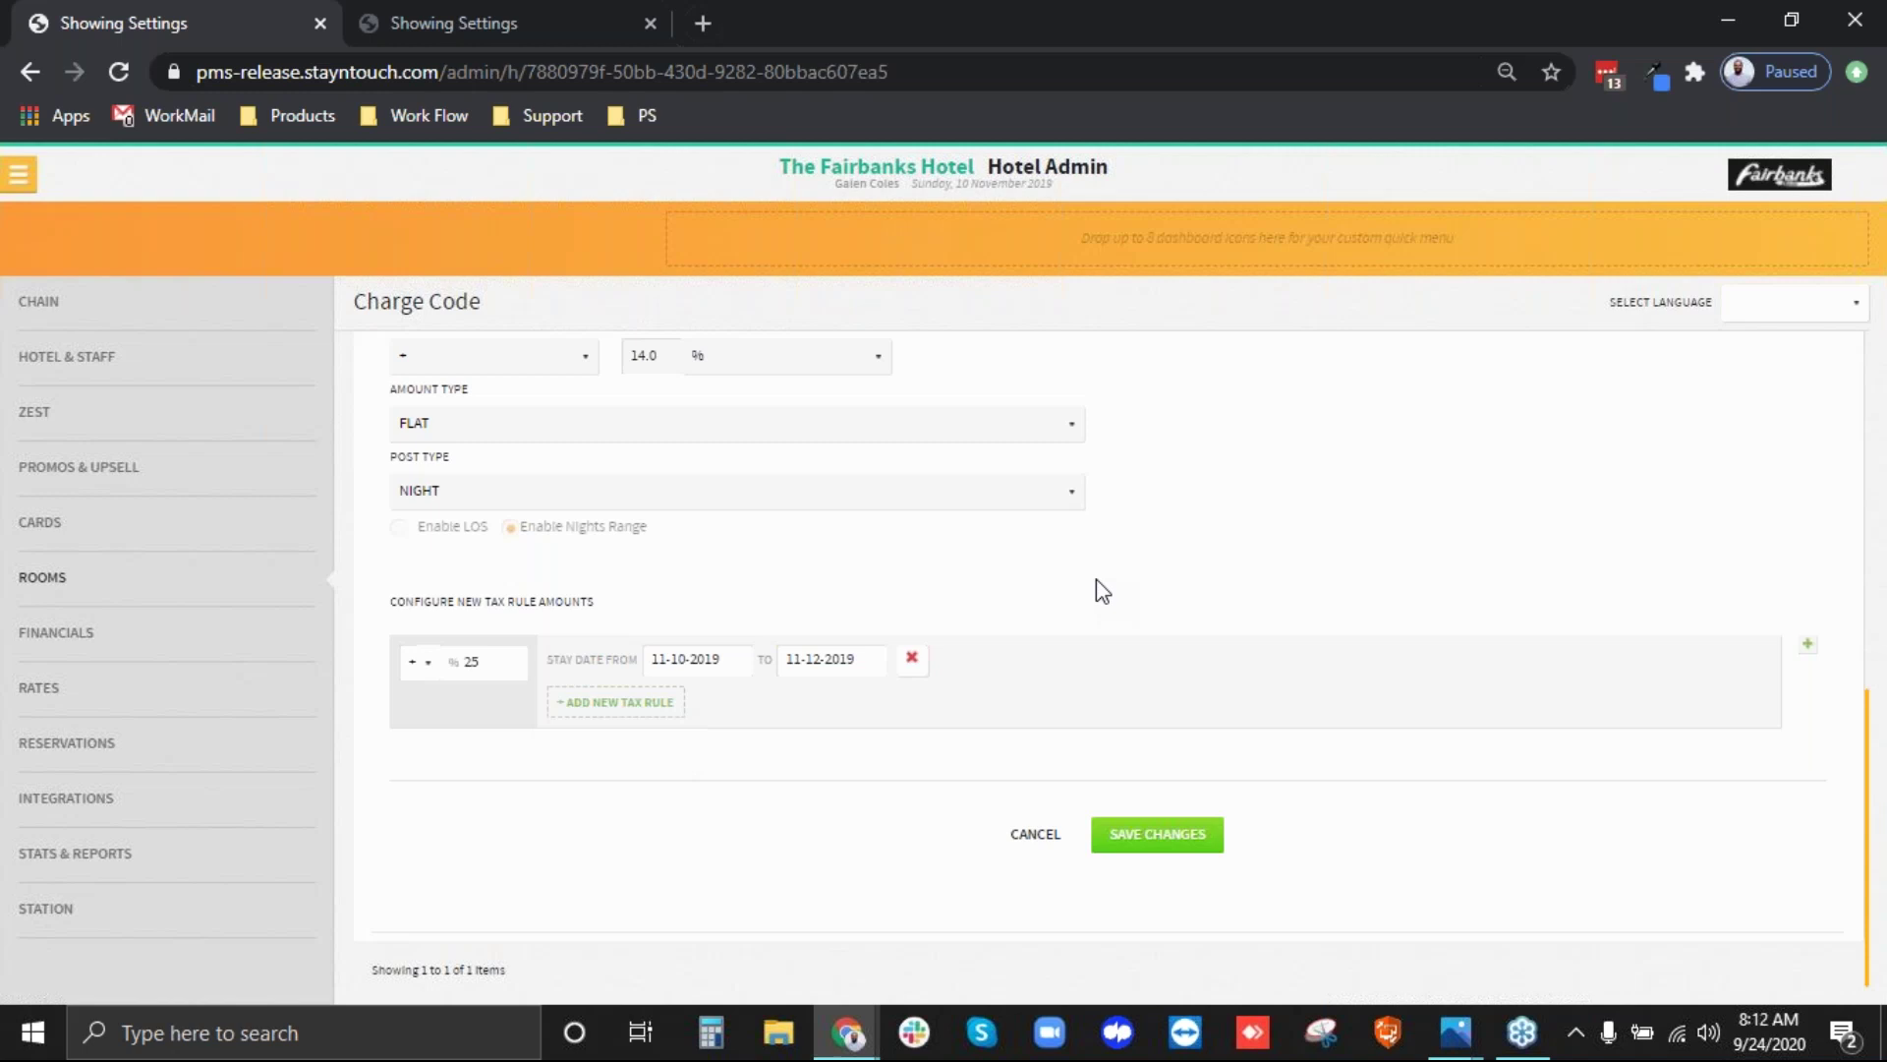
- Add a second tax rule amount to charge code 8100 with a stay date range starting on 10-30-2020
click(1811, 646)
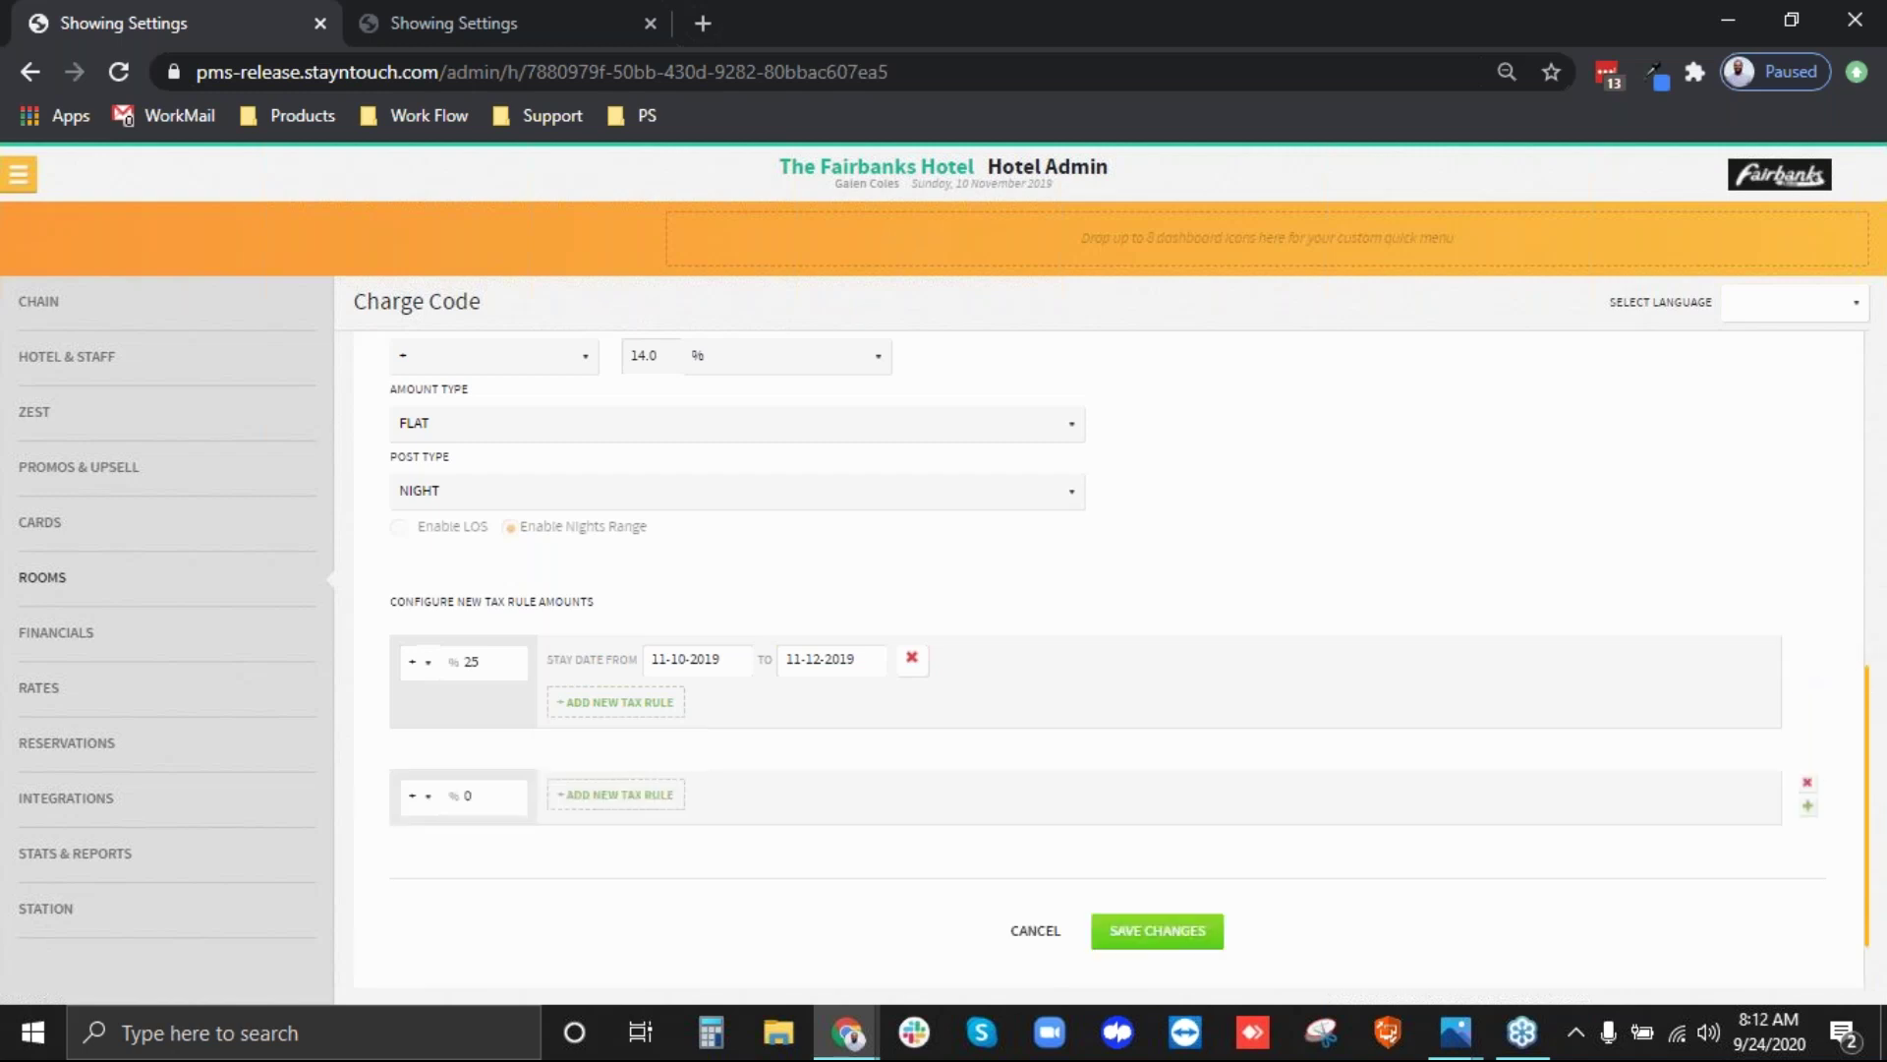
click(676, 802)
click(618, 847)
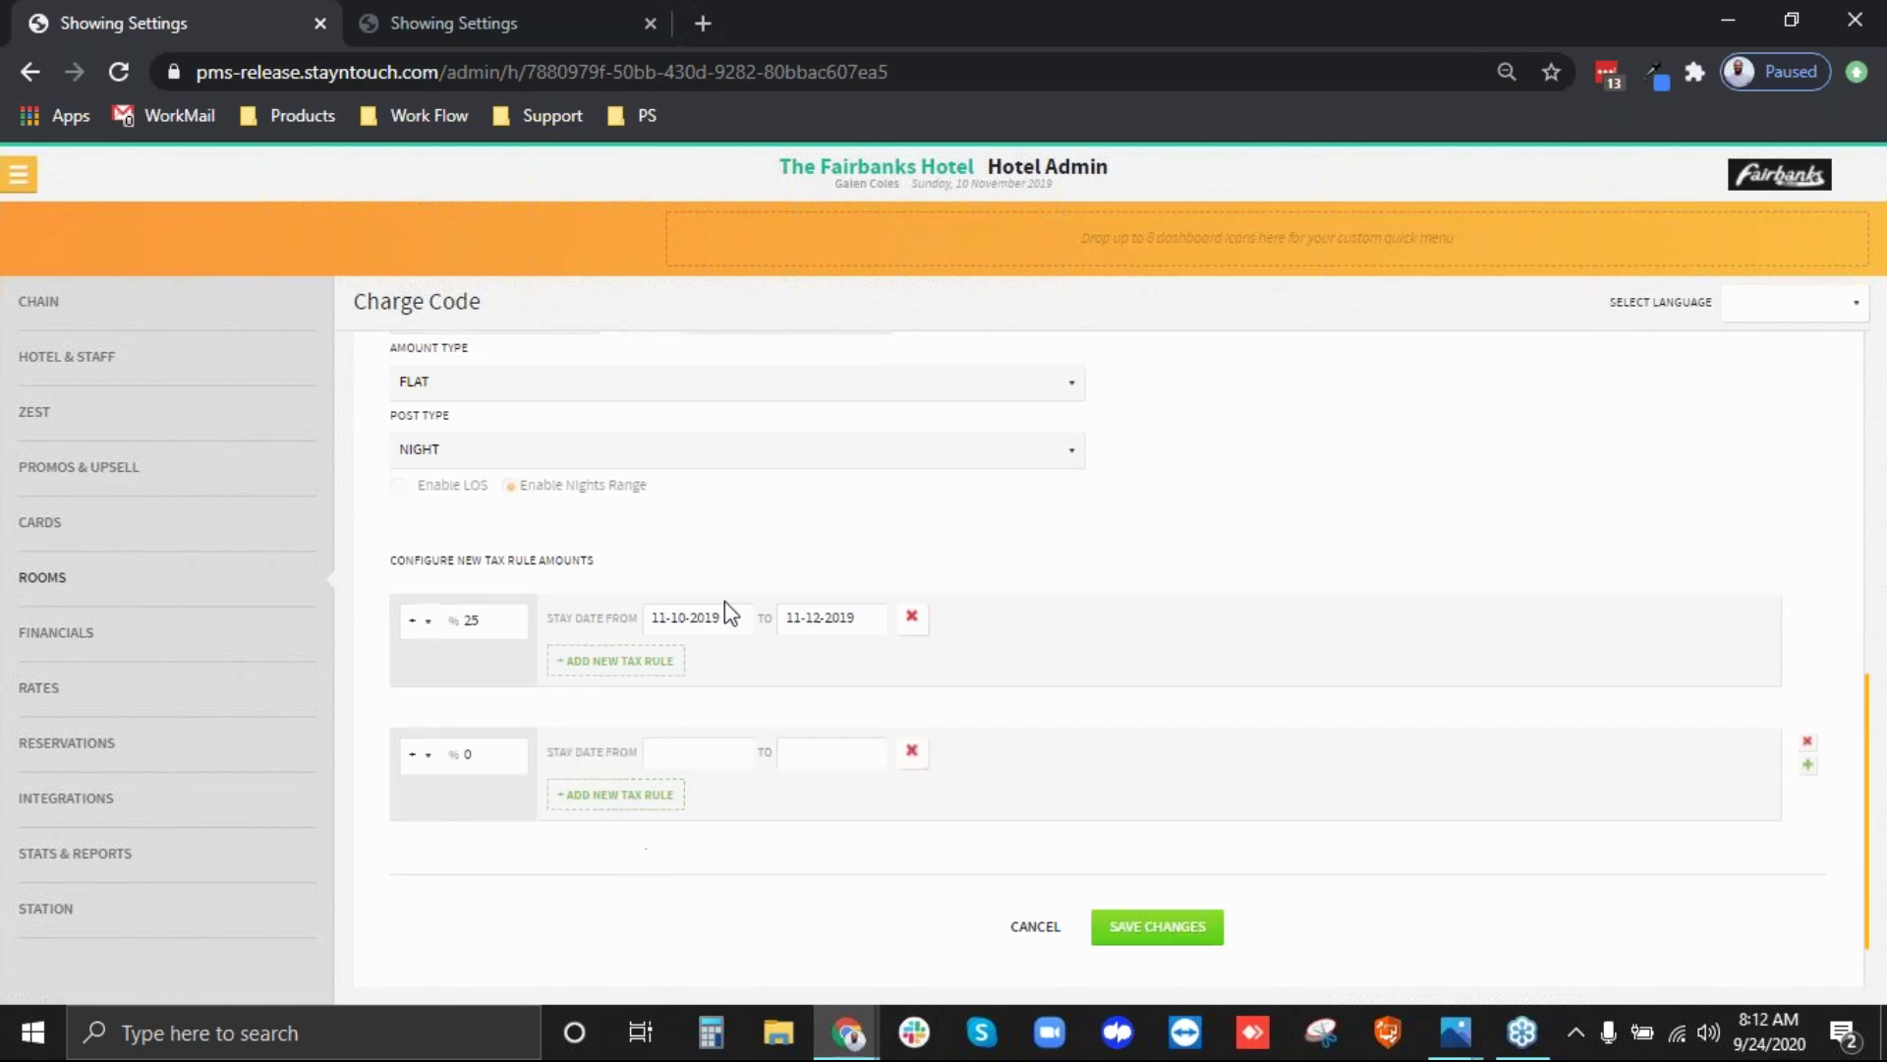
click(695, 760)
click(693, 762)
click(1121, 317)
click(1051, 590)
drag(806, 175, 1057, 202)
click(630, 189)
- Return to the scheduled reports and exports page and show the reports available for a new schedule
click(19, 175)
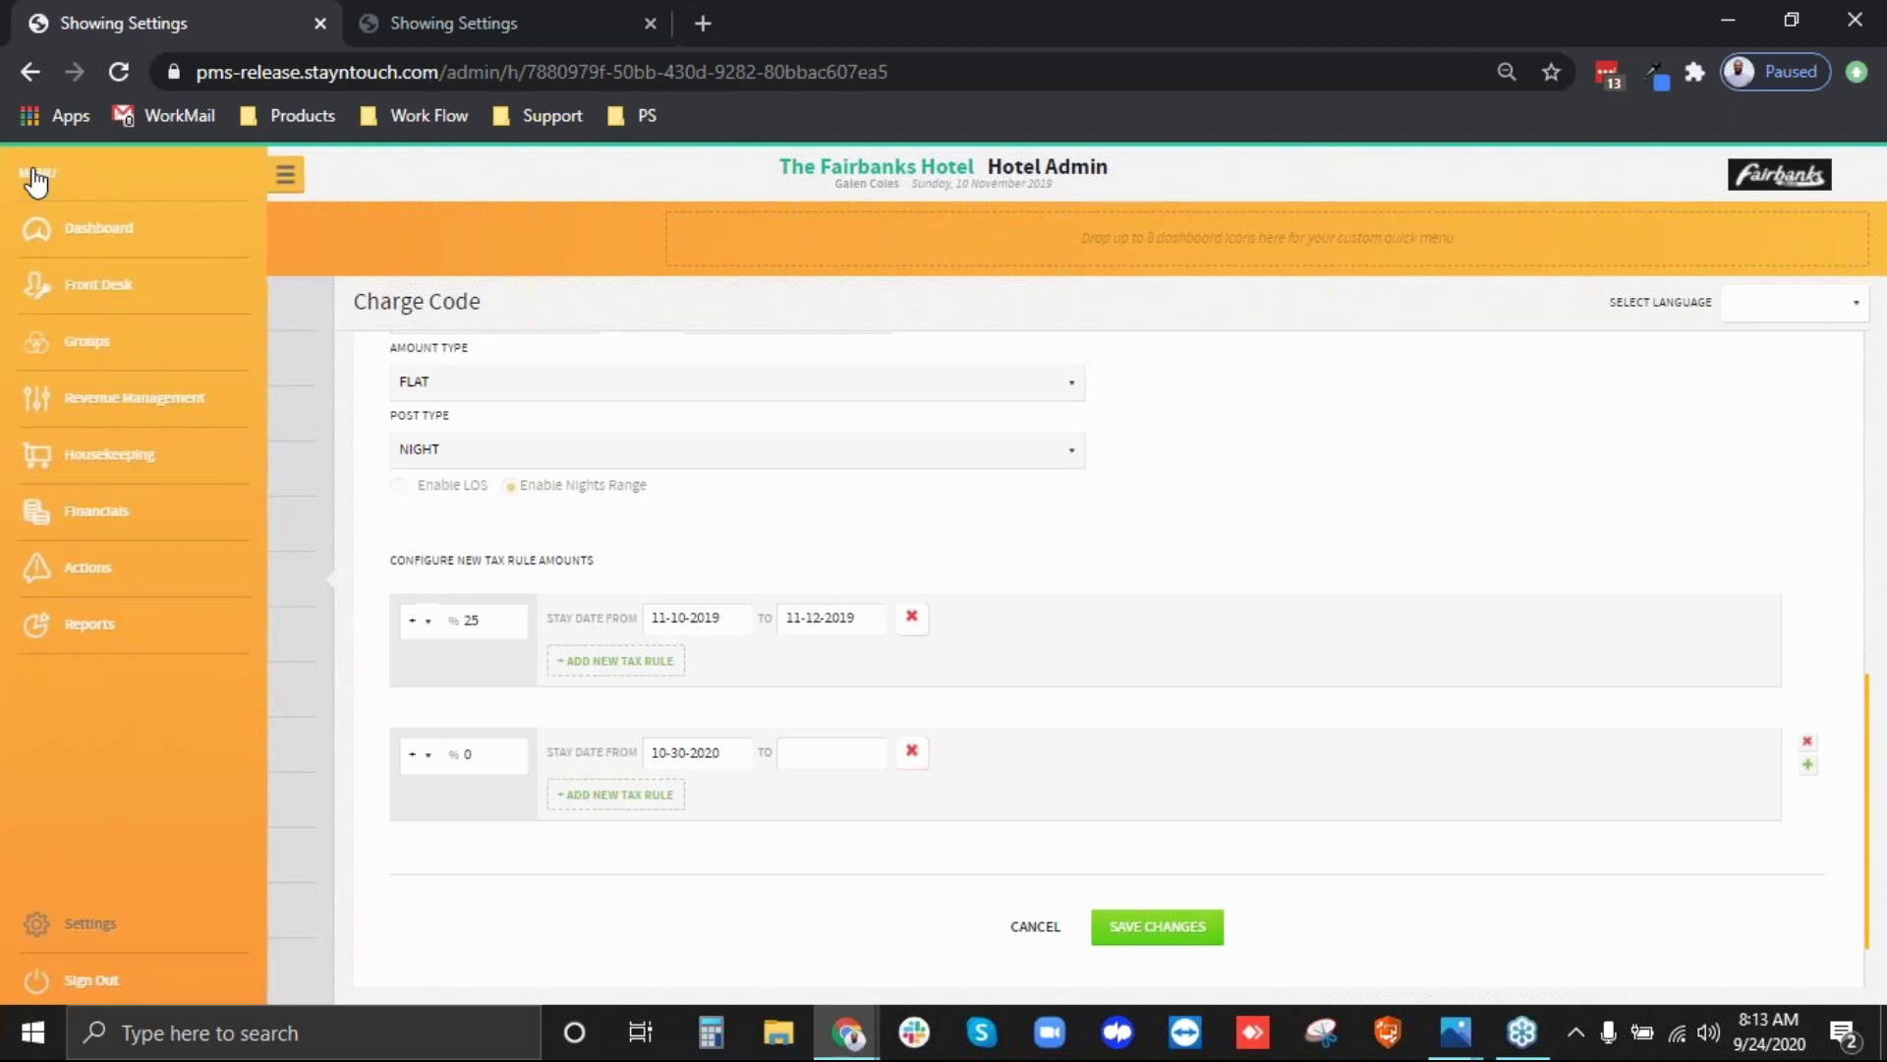
click(126, 626)
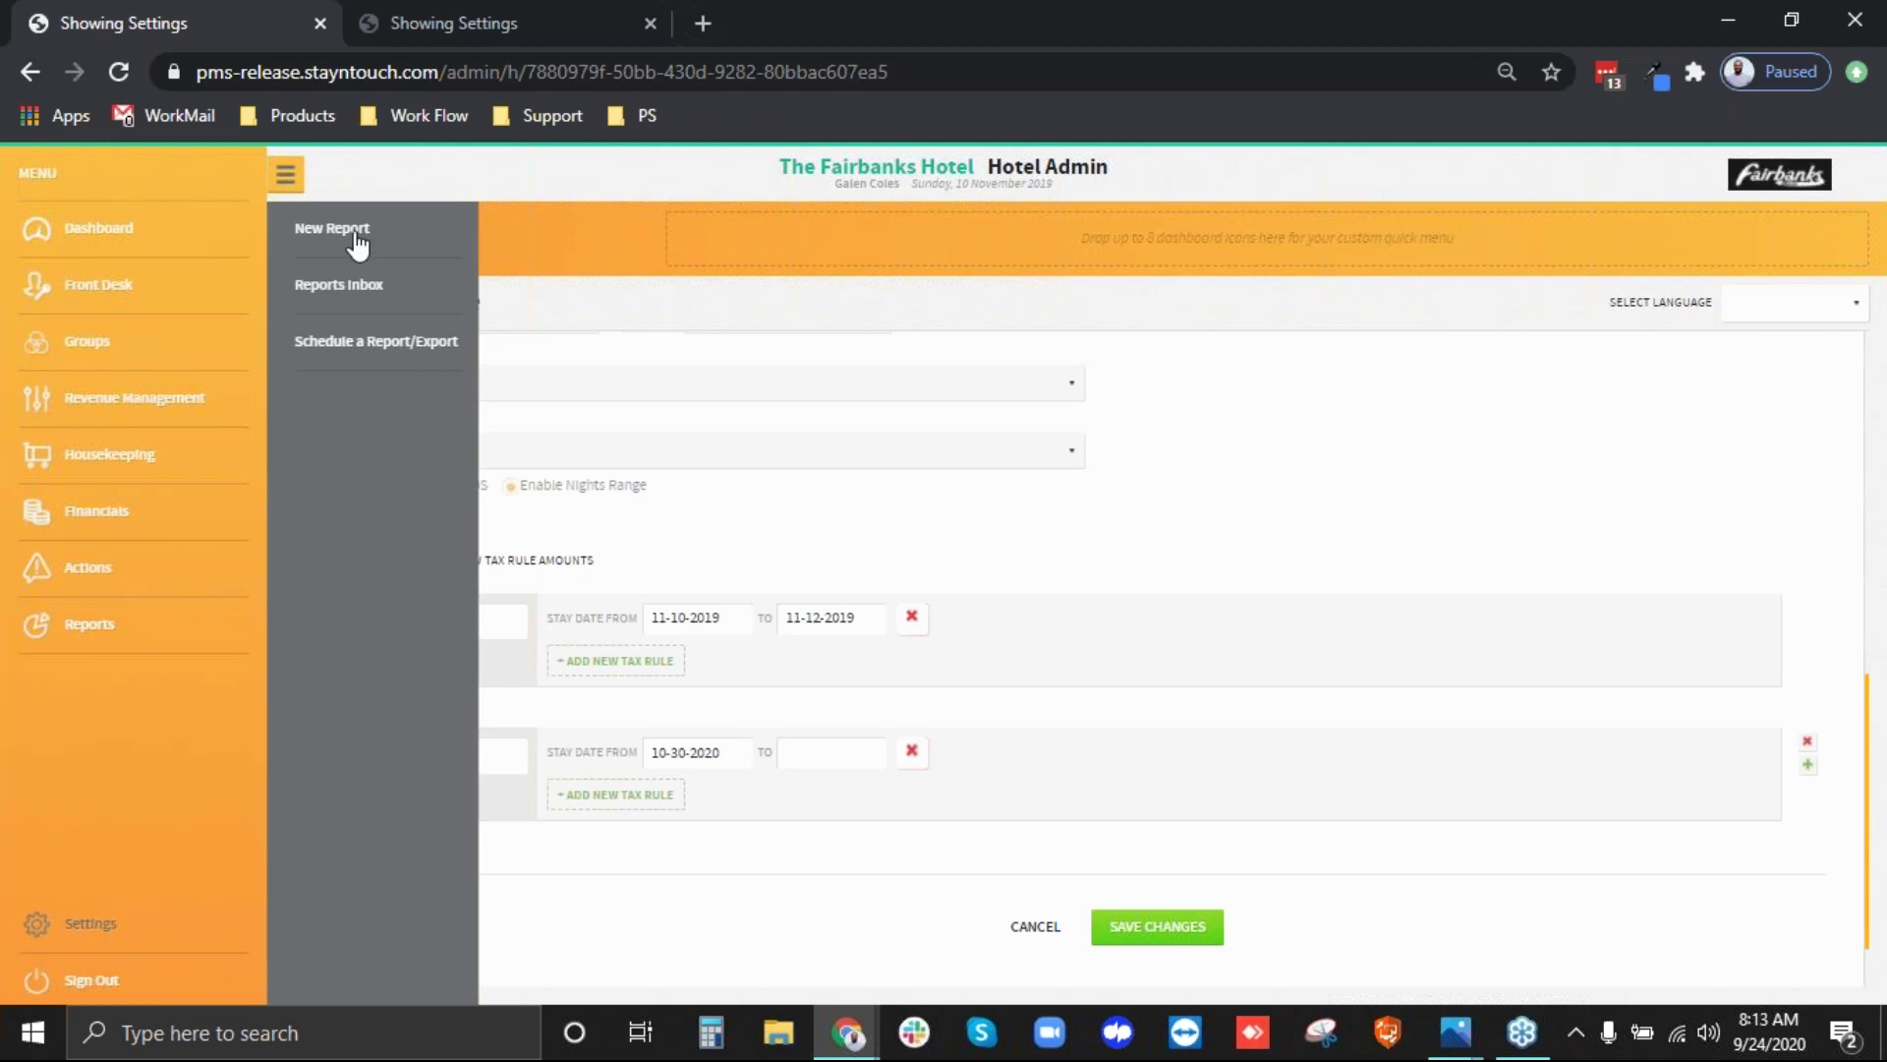
click(378, 338)
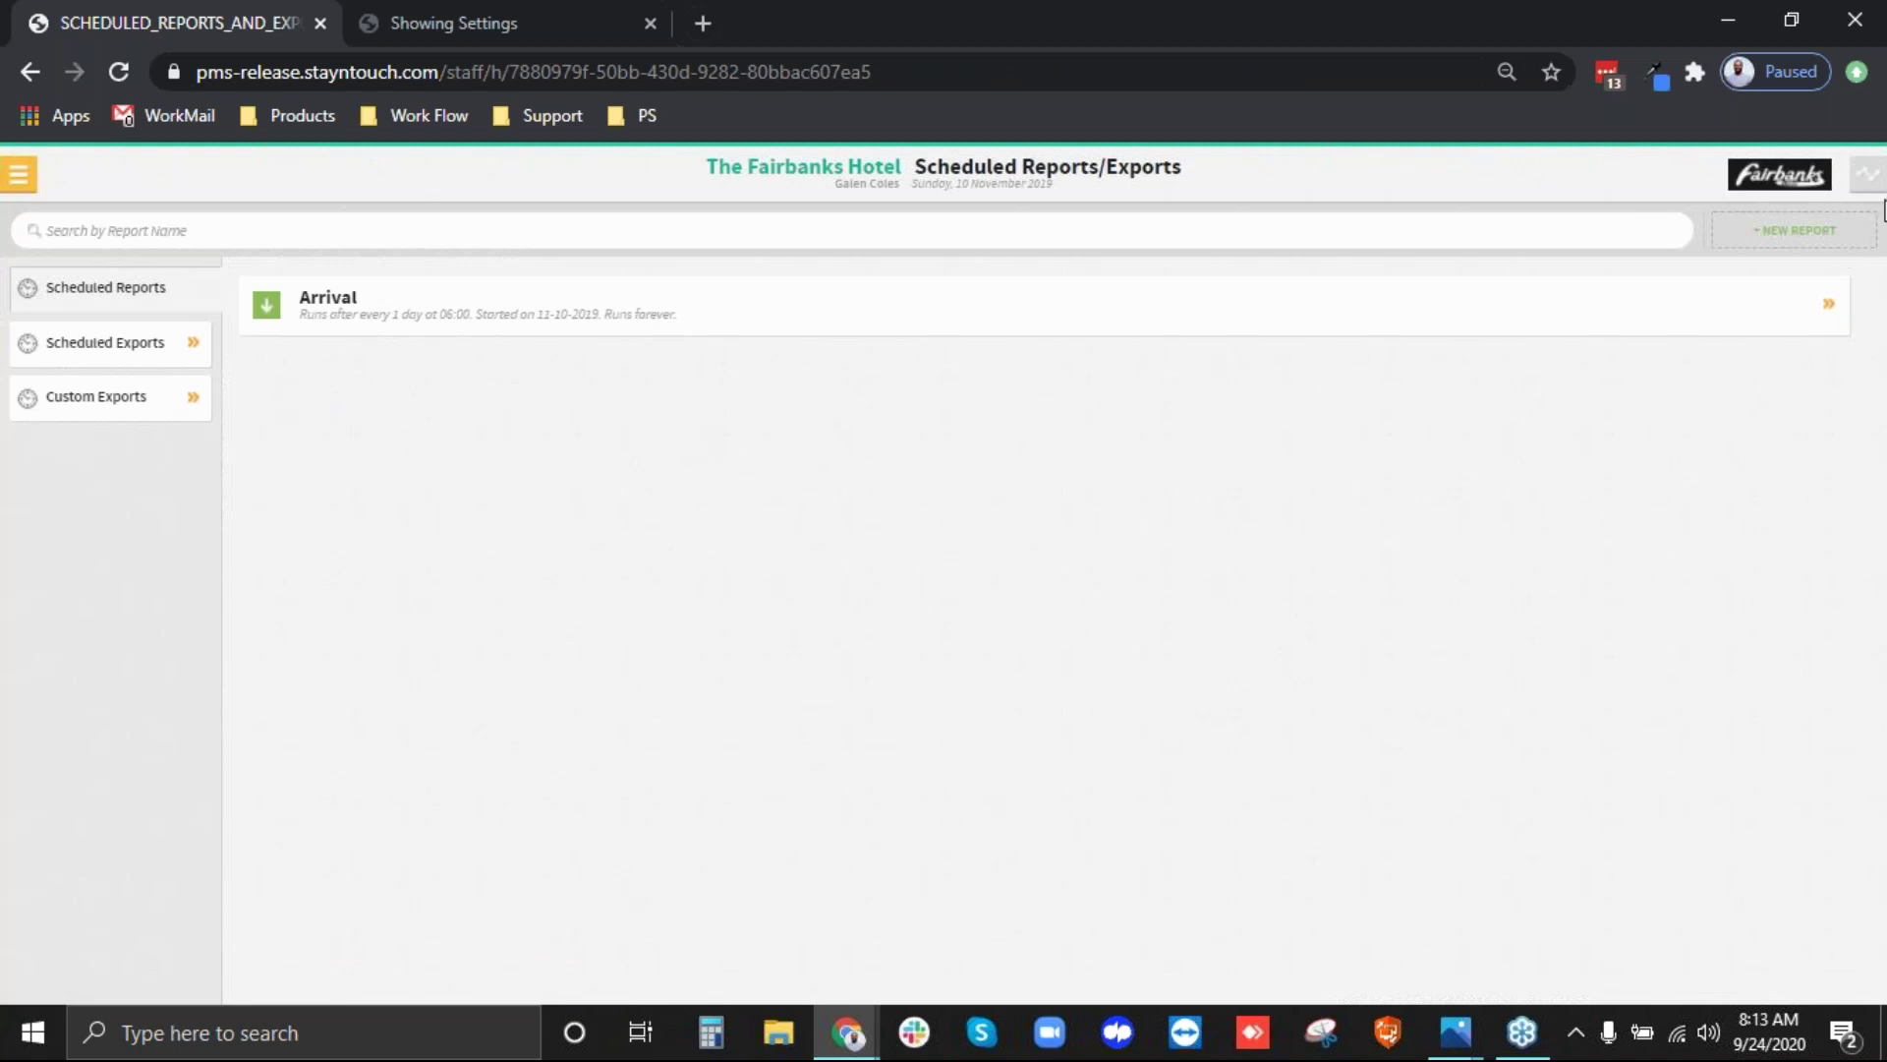
click(1804, 231)
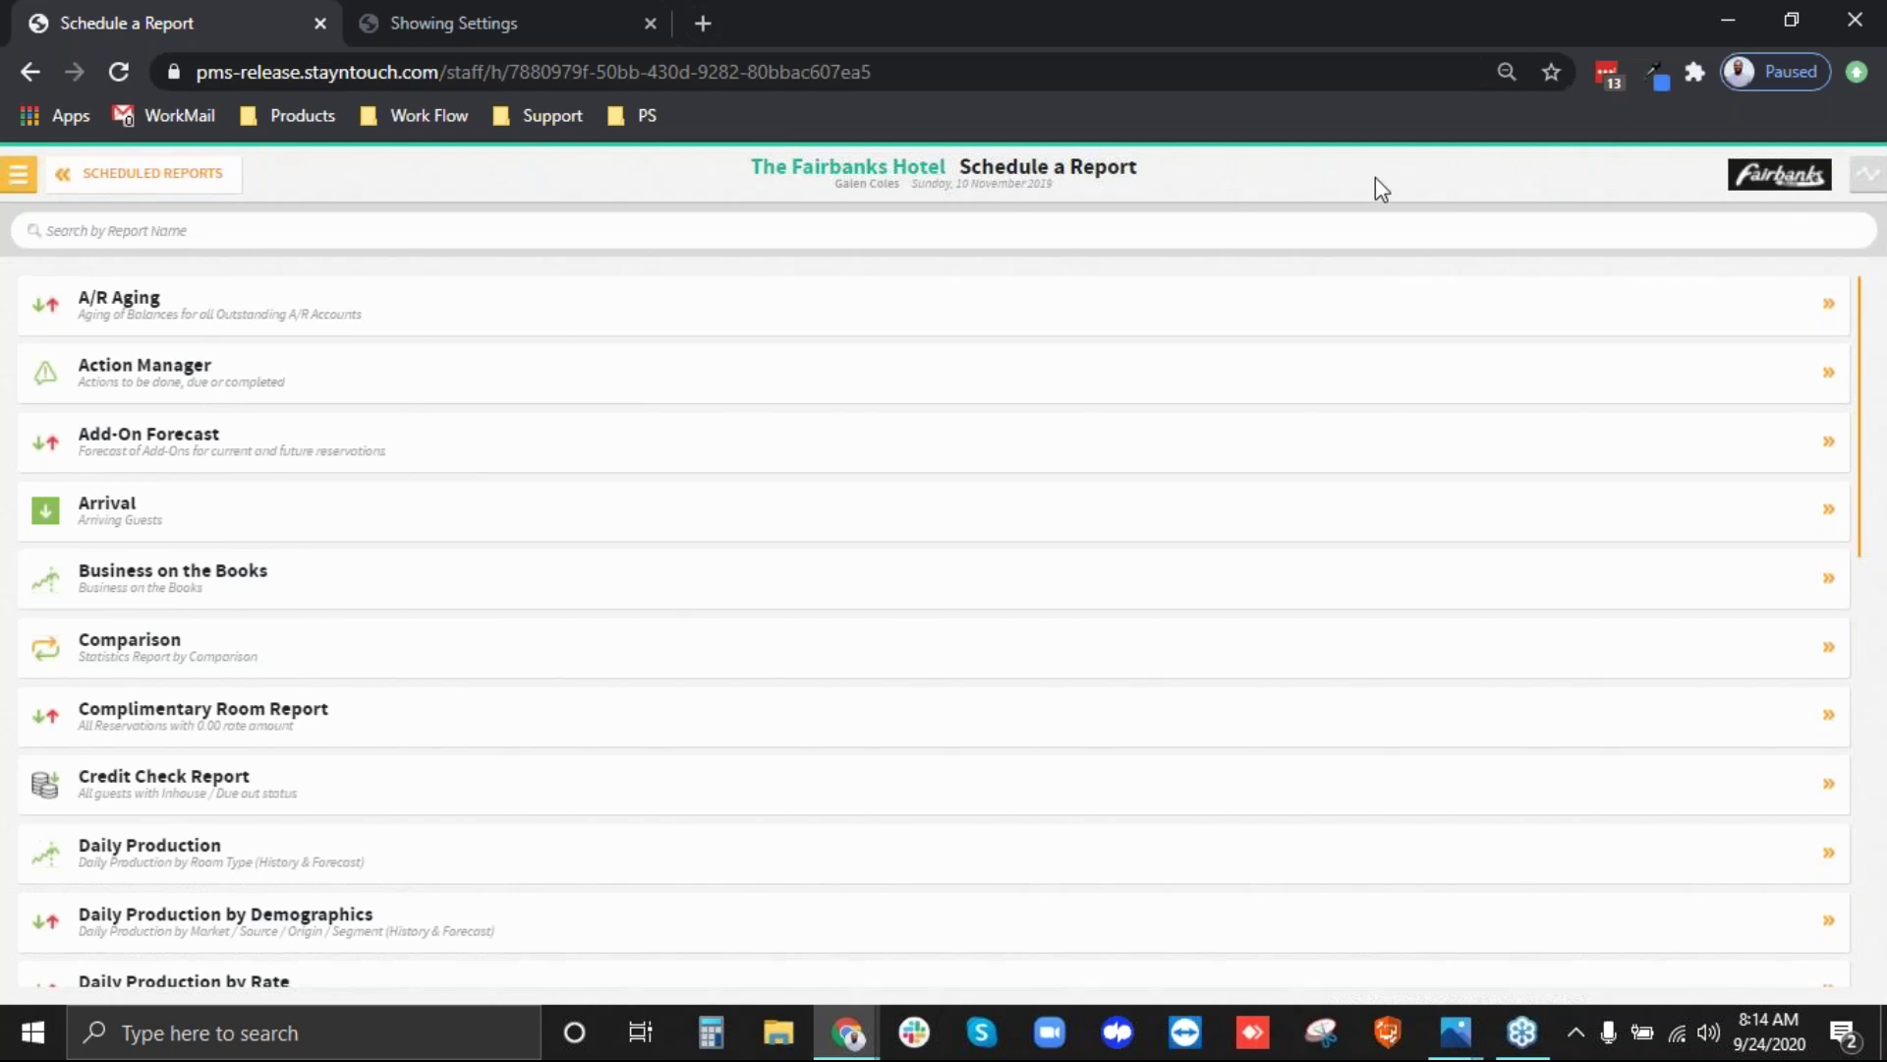
- Go back to the dashboard
click(18, 175)
click(67, 234)
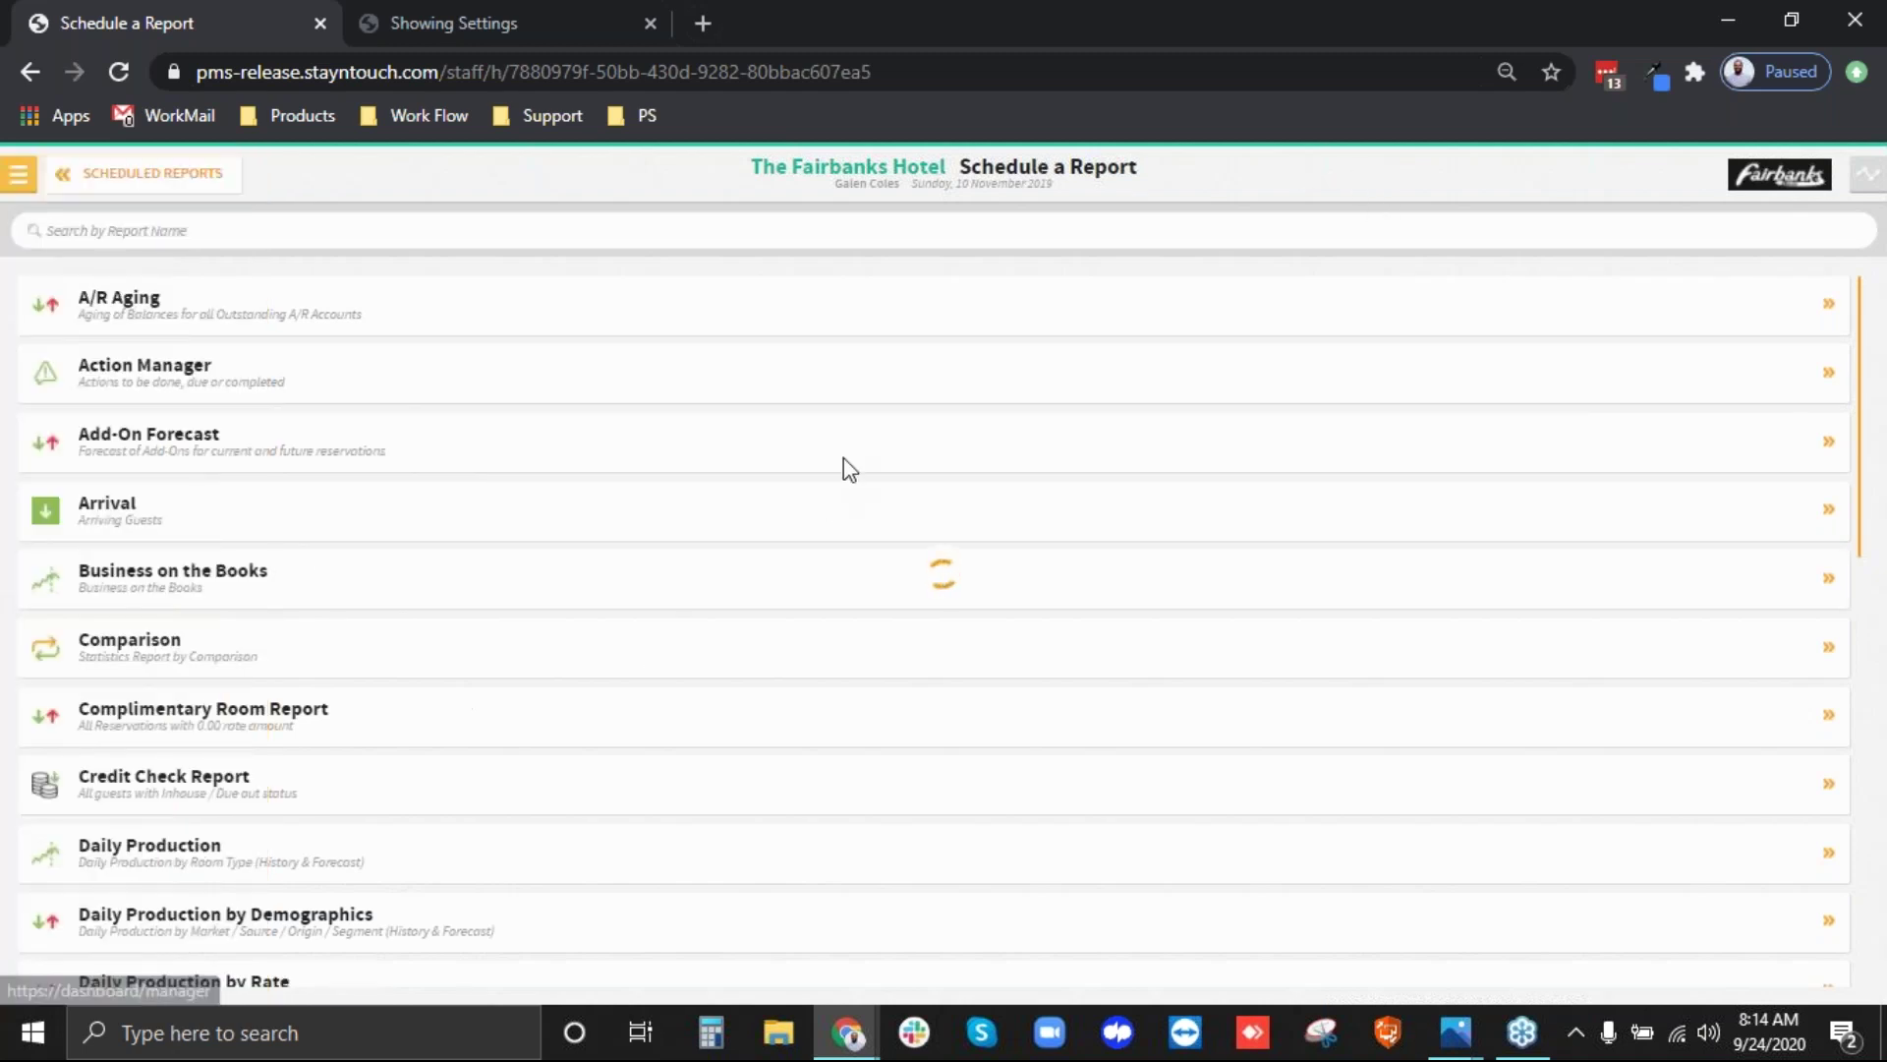